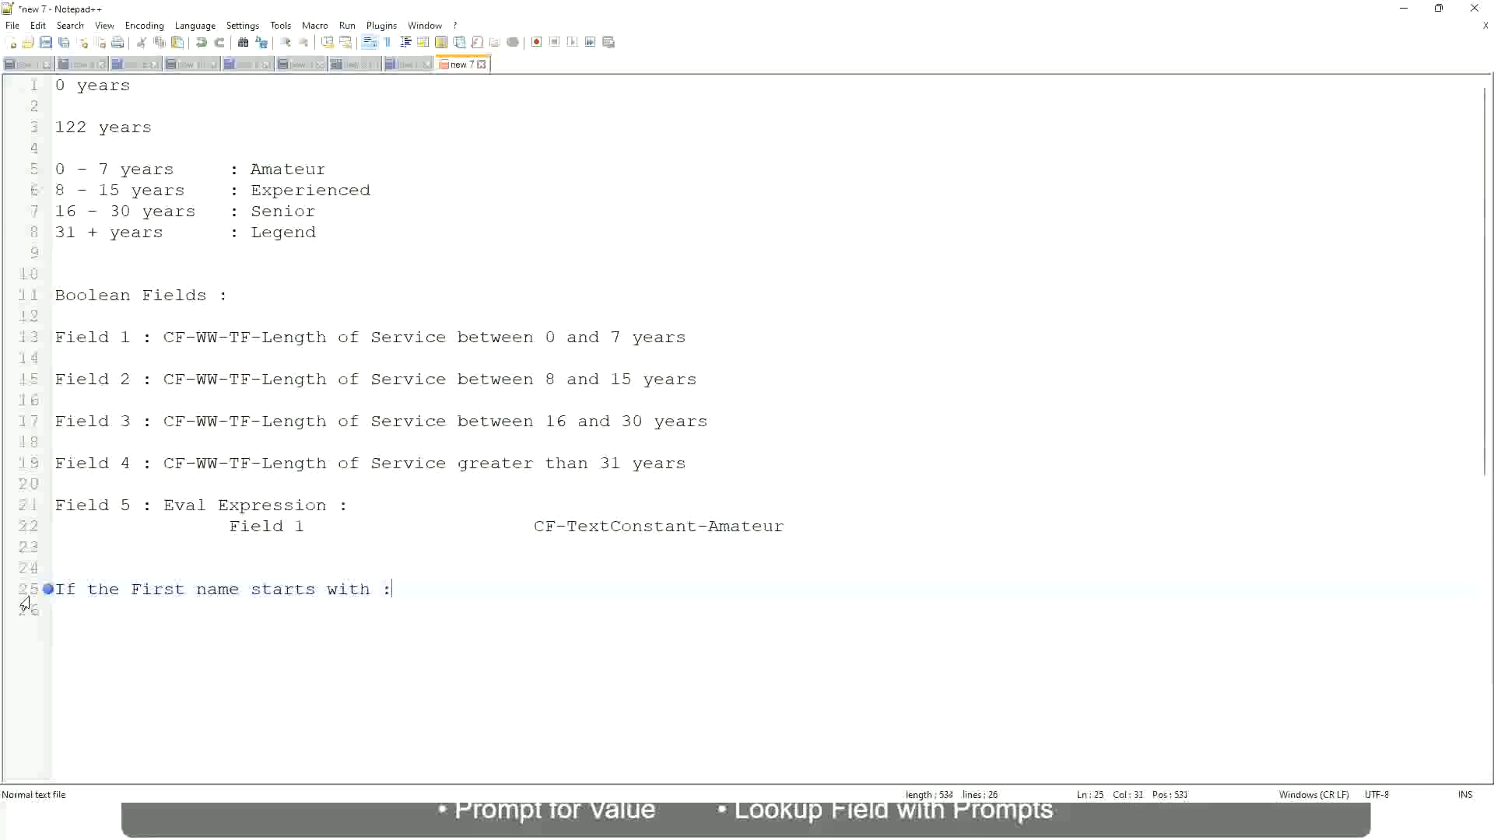
# Step: Complete the first-name condition with the range "A - G :" and the label A Listers
pyautogui.write('a')
pyautogui.press('BackSpace')
pyautogui.write('A - G')
pyautogui.write(': A lI')
pyautogui.press('BackSpace')
pyautogui.press('BackSpace')
pyautogui.write('Listers')
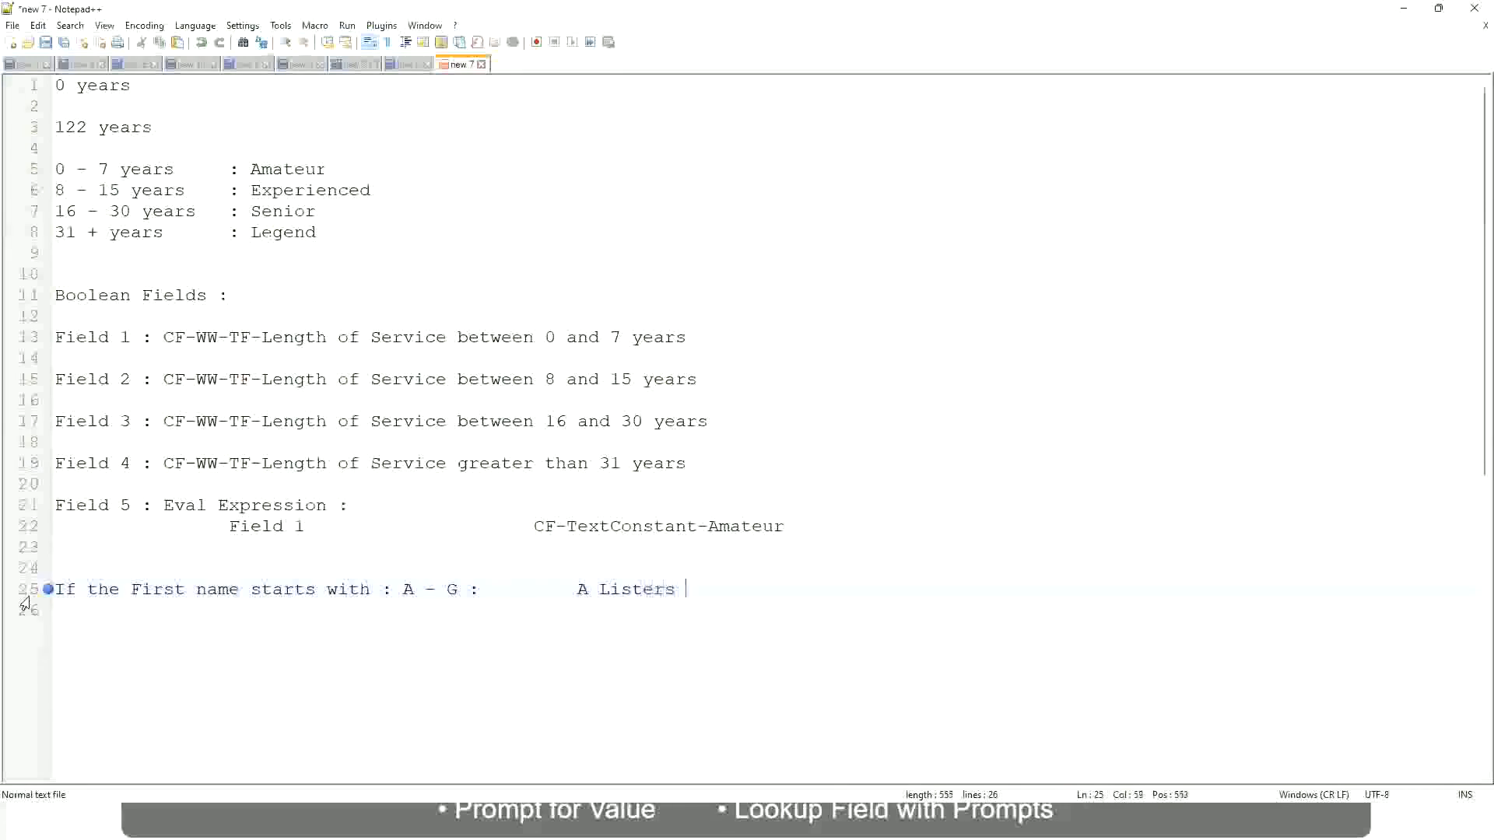
# Step: Enclose the A Listers label in double quotation marks
pyautogui.press('Left')
pyautogui.hotkey('ctrl', 'Left')
pyautogui.hotkey('ctrl', 'Left')
pyautogui.write('""')
pyautogui.press('Right')
pyautogui.press('Left')
pyautogui.press('Left')
pyautogui.press('Left')
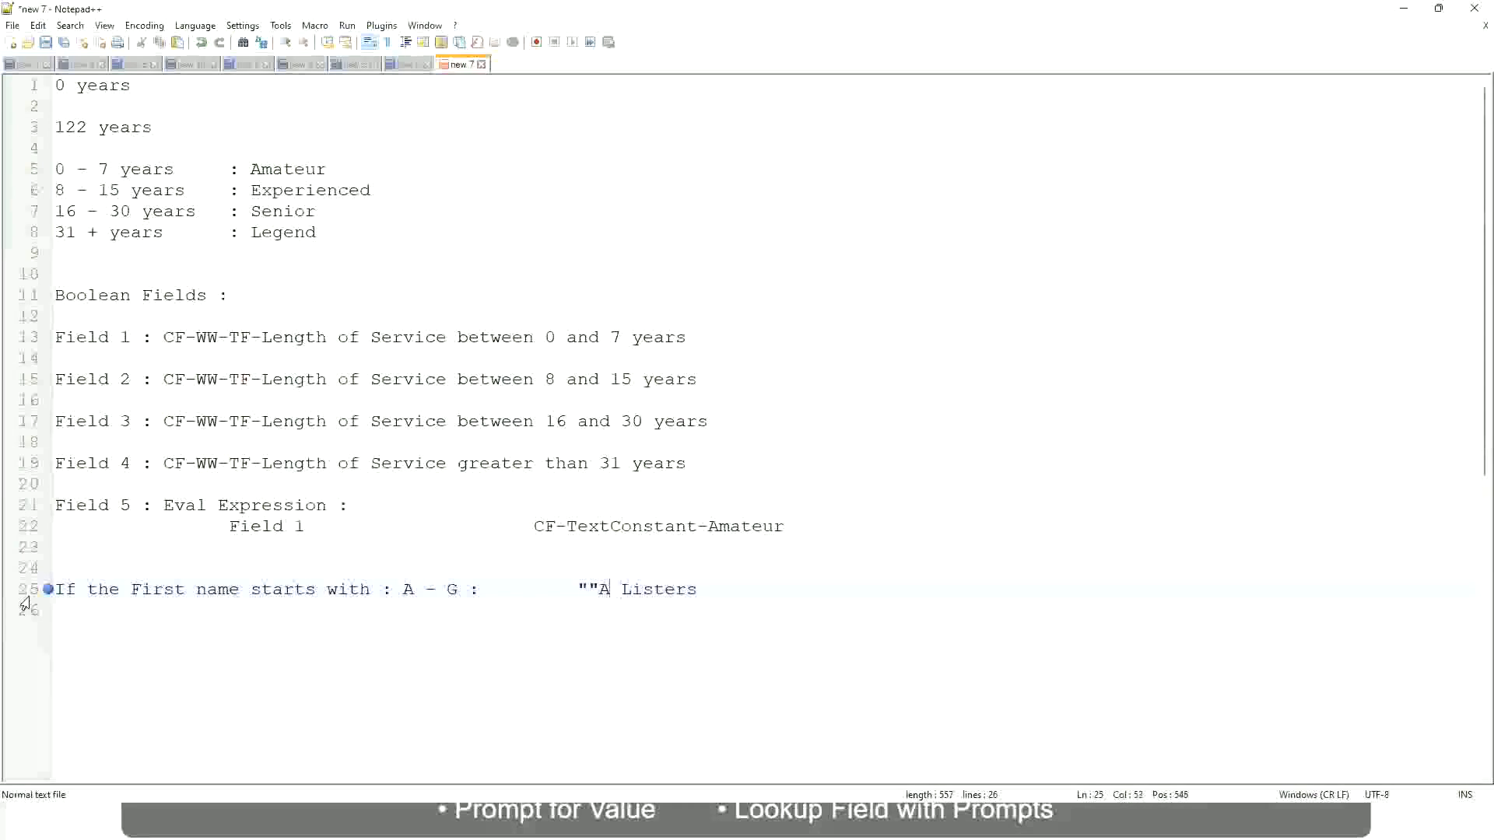
pyautogui.press('BackSpace')
pyautogui.press('End')
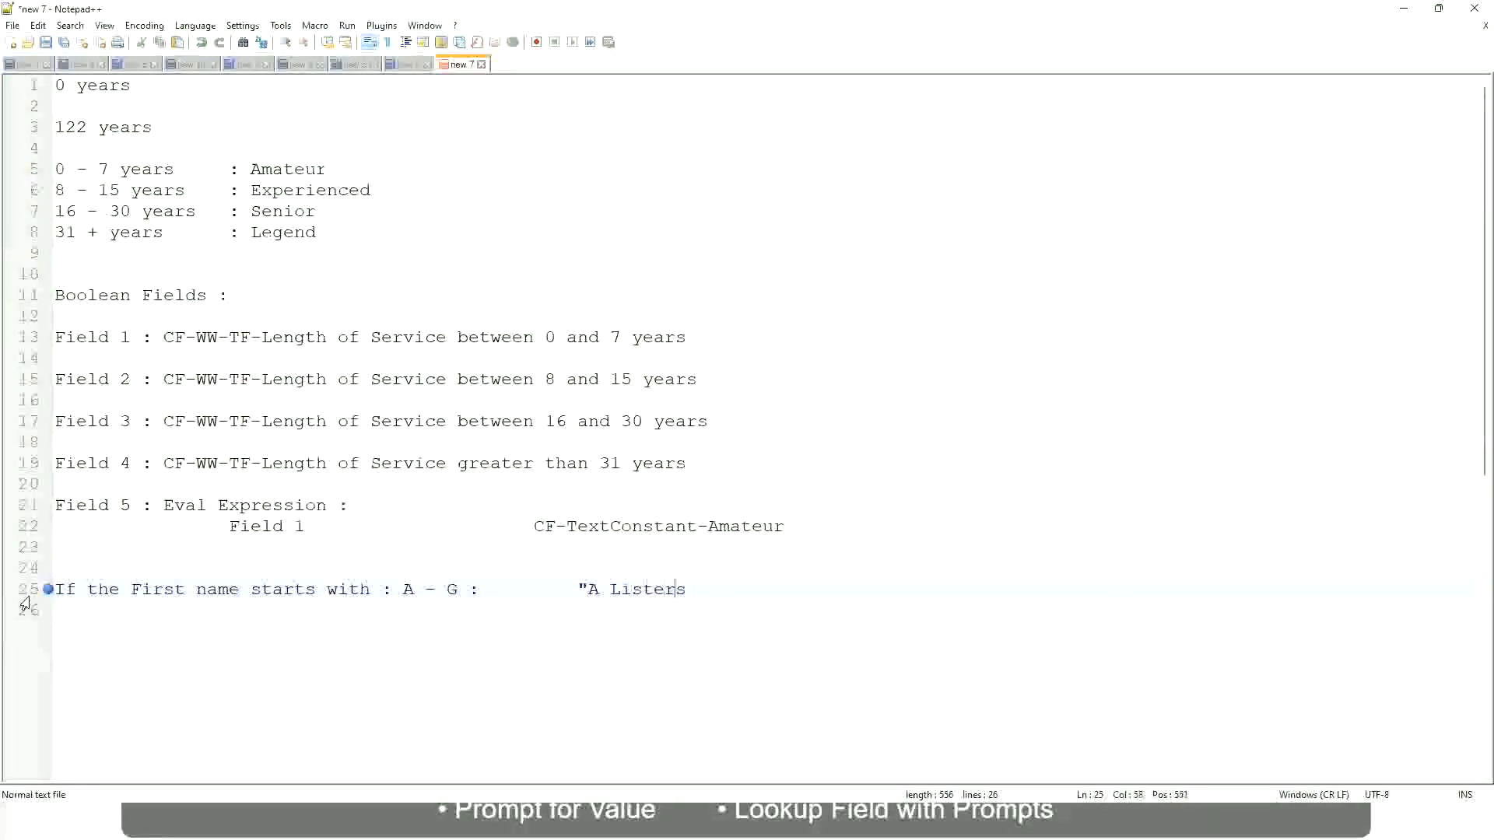
pyautogui.press('Return')
pyautogui.write('"')
pyautogui.press('BackSpace')
pyautogui.press('BackSpace')
pyautogui.write('"')
# Step: Add a second first-name rule on a new line, mapping "H - P" to "His Majesty" in quotes after an aligned colon
pyautogui.press('Return')
pyautogui.write('H -')
pyautogui.write('P')
pyautogui.press('Tab')
pyautogui.press('Tab')
pyautogui.press('Tab')
pyautogui.press('Tab')
pyautogui.press('Tab')
pyautogui.press('Tab')
pyautogui.press('Tab')
pyautogui.press('Tab')
pyautogui.write(':')
pyautogui.press('Tab')
pyautogui.press('Tab')
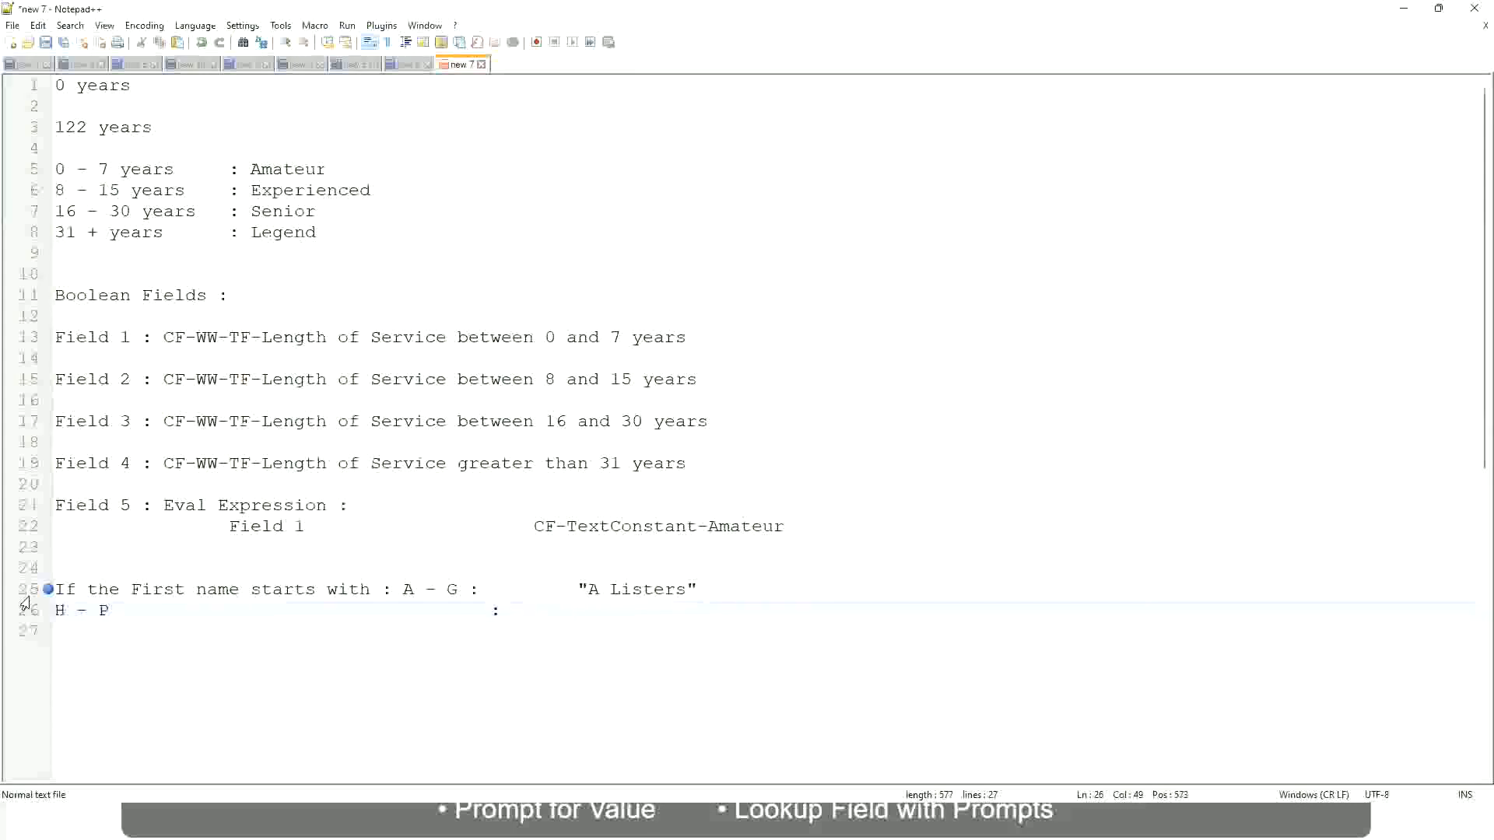
pyautogui.write('"His Majesty')
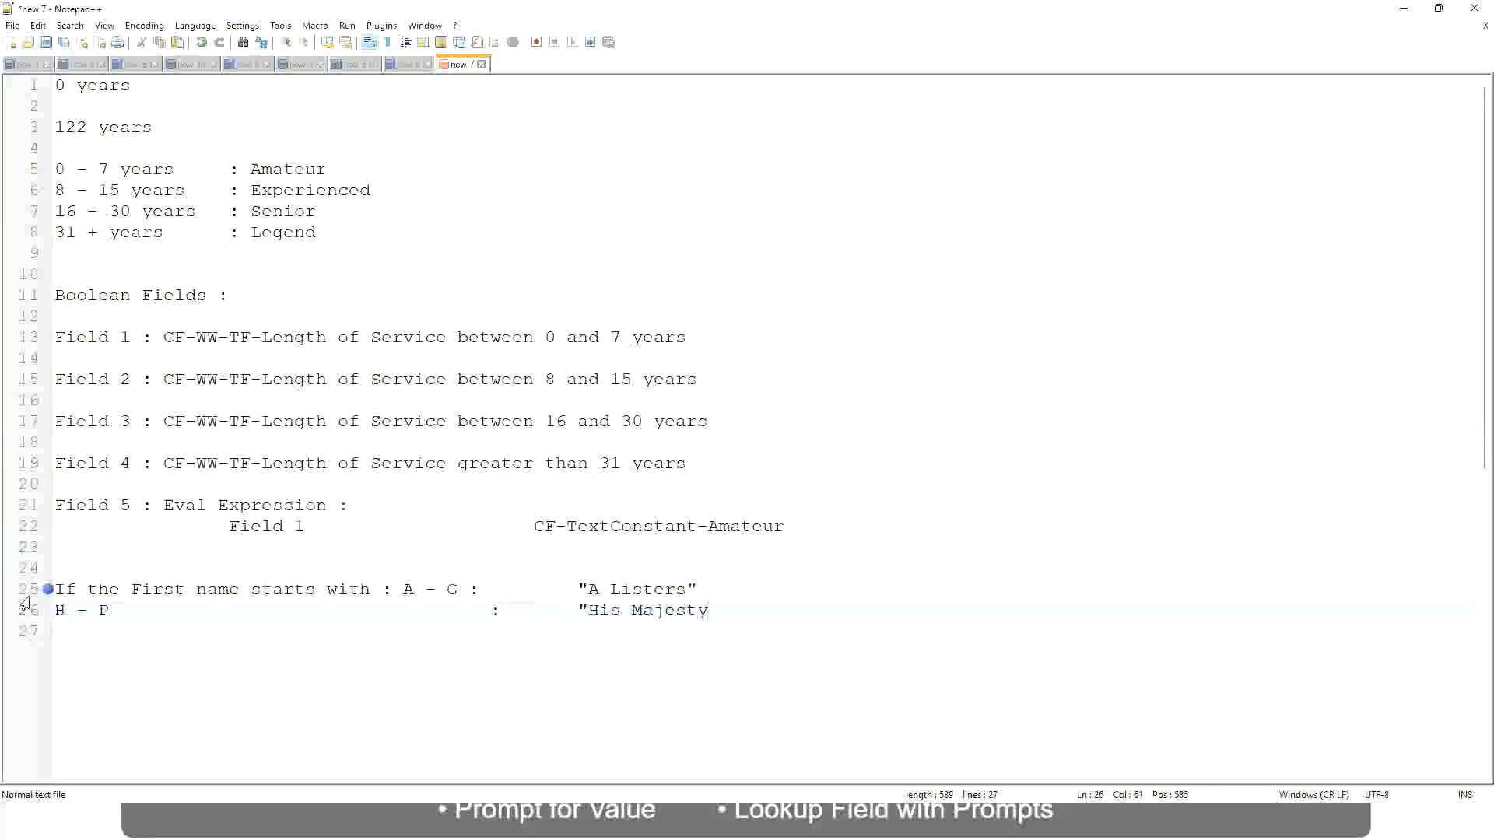
pyautogui.write('""')
pyautogui.press('BackSpace')
# Step: Add a third first-name rule on a new line, mapping "L - Z" to "Lords" in quotes after an aligned colon
pyautogui.press('Return')
pyautogui.write('L')
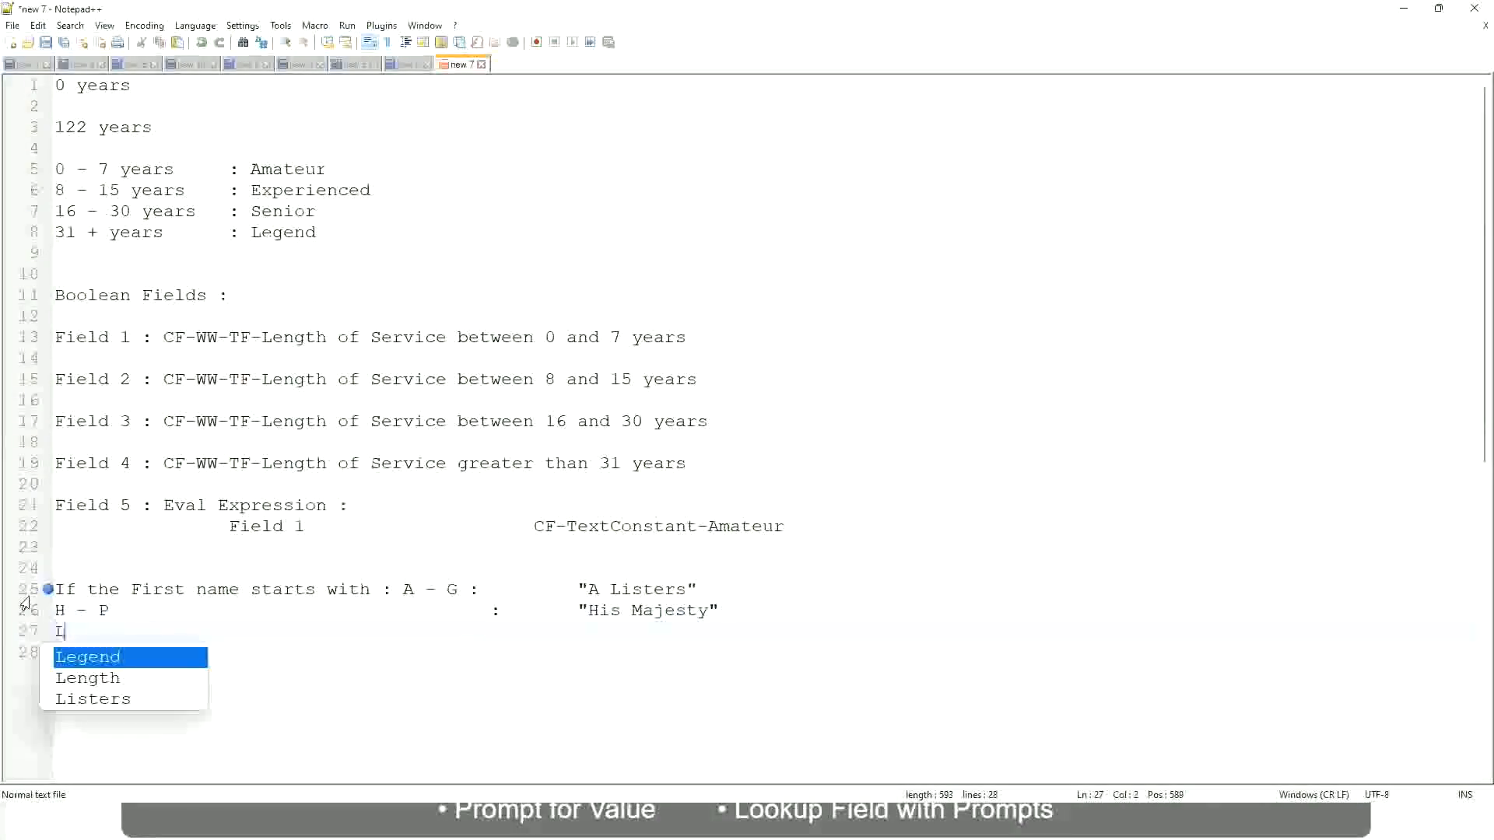
pyautogui.write(' - Z')
pyautogui.press('Tab')
pyautogui.press('Tab')
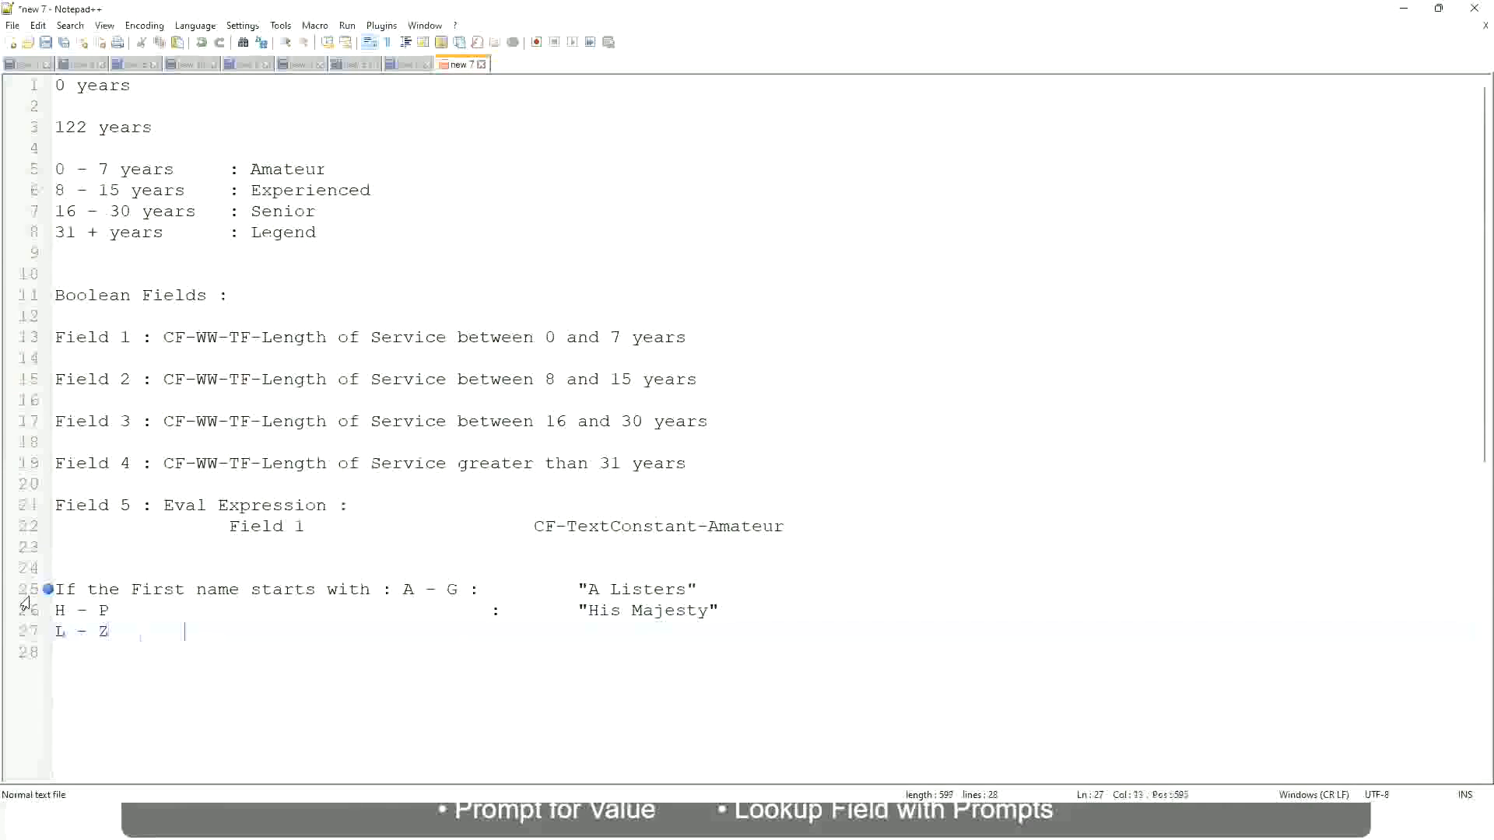
pyautogui.press('Tab')
pyautogui.press('Tab')
pyautogui.press('Tab')
pyautogui.press('Tab')
pyautogui.write(':')
pyautogui.press('Tab')
pyautogui.write('"Lords')
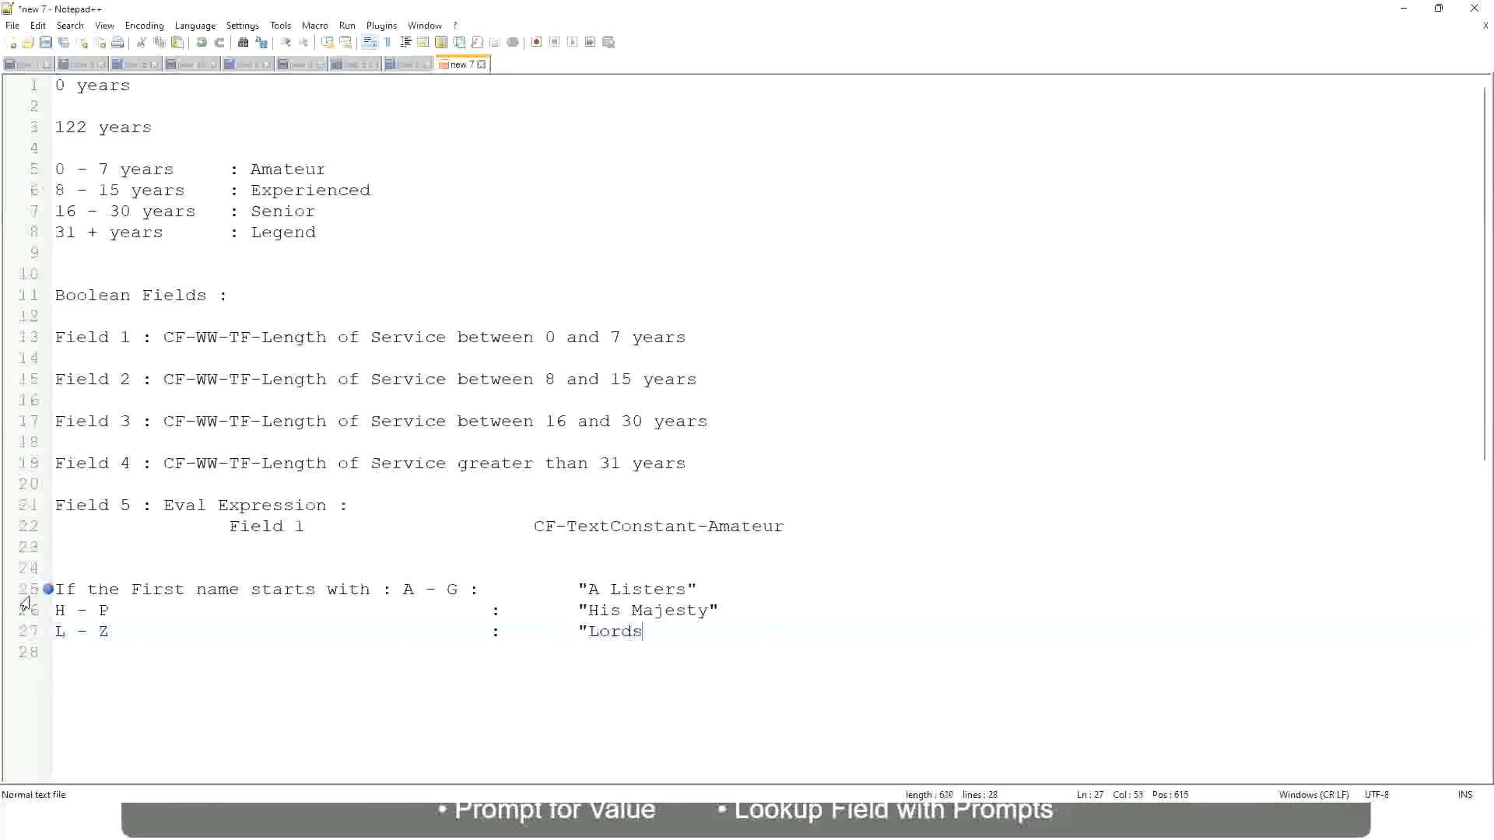
pyautogui.write('"')
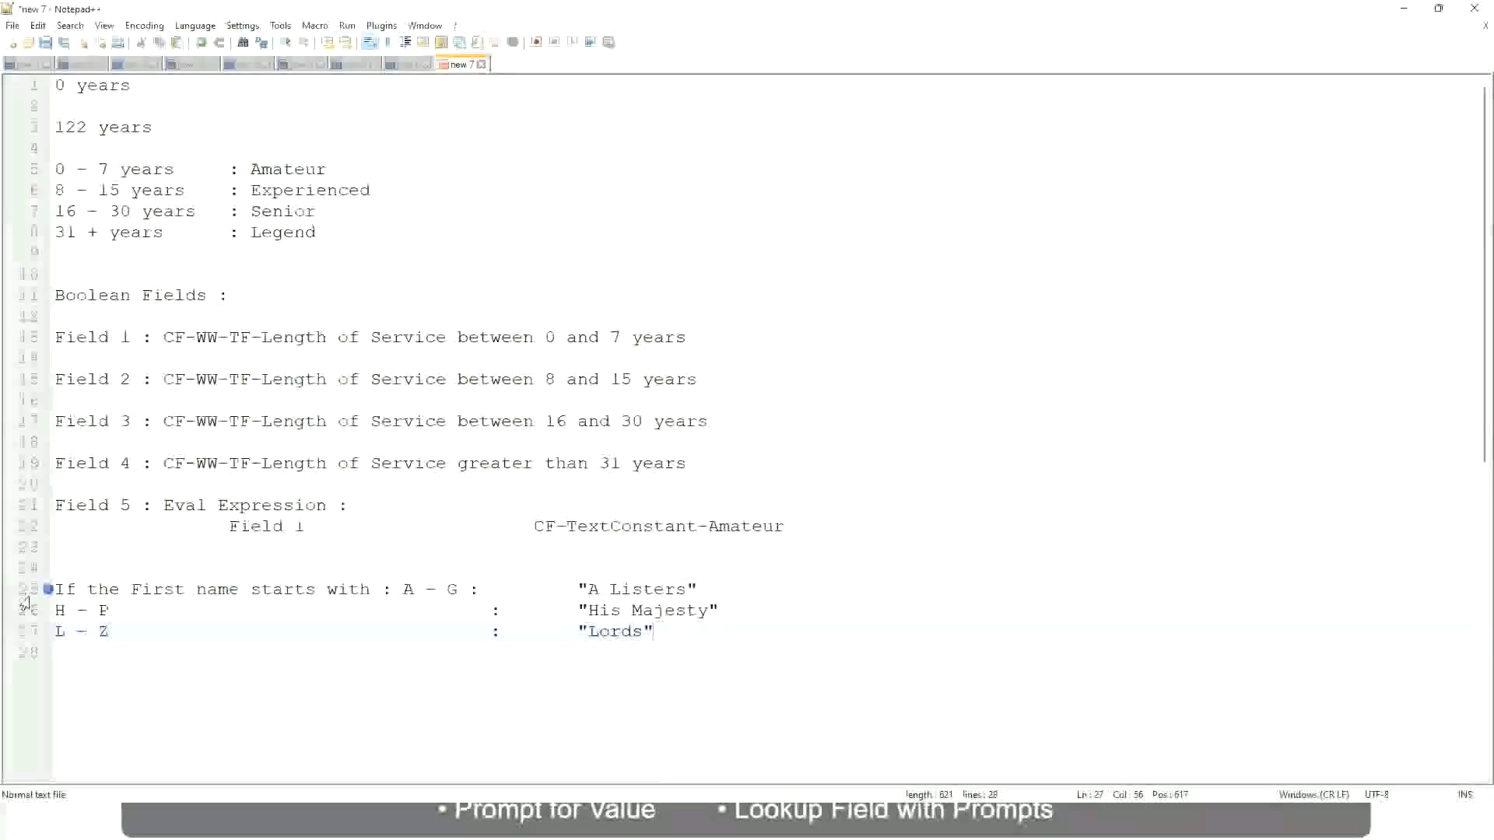
pyautogui.press('Right')
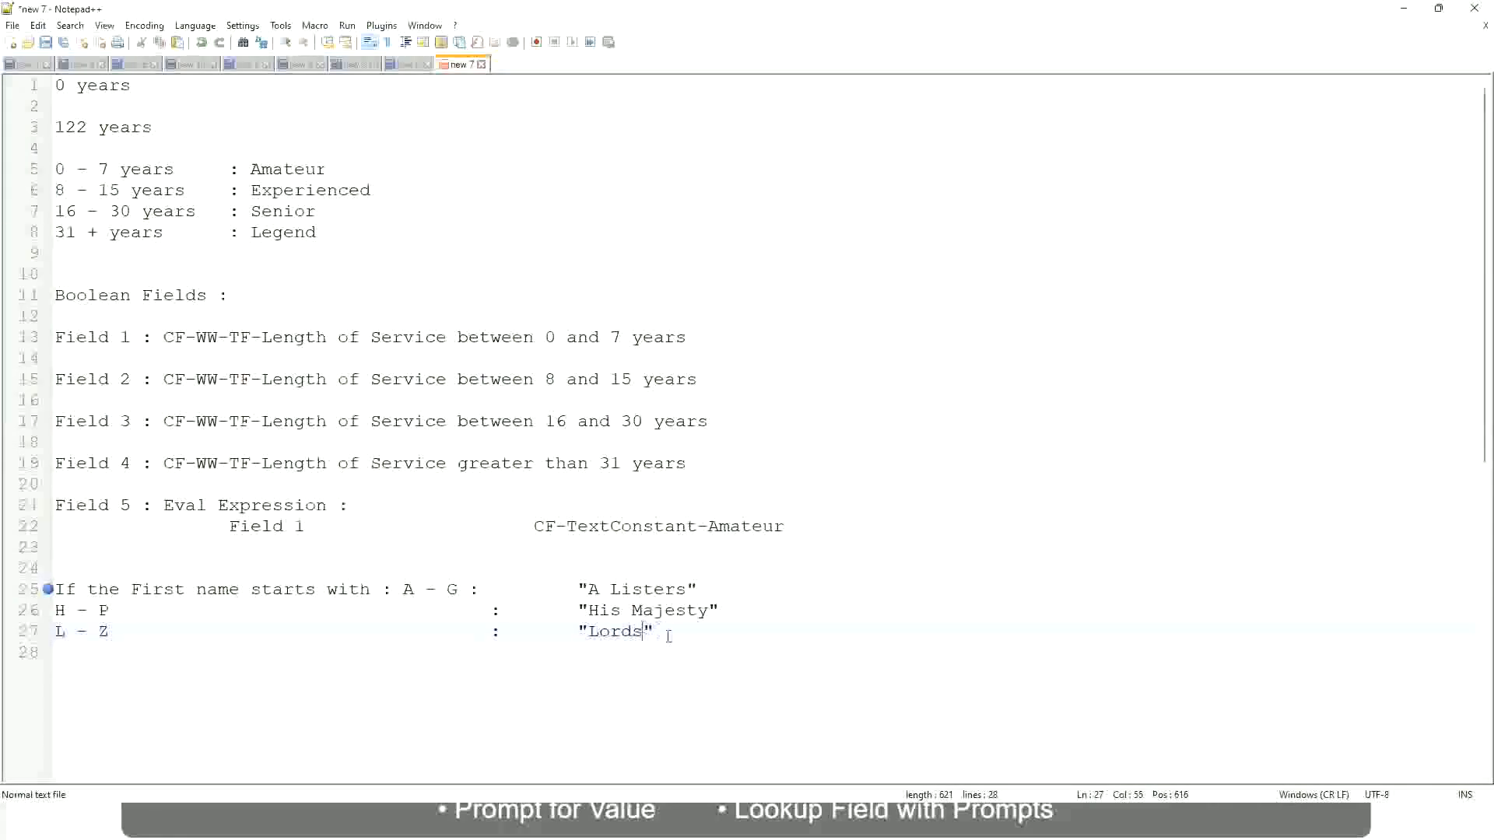
pyautogui.moveTo(648, 632); pyautogui.dragTo(717, 588)
pyautogui.click(615, 589)
pyautogui.click(675, 613)
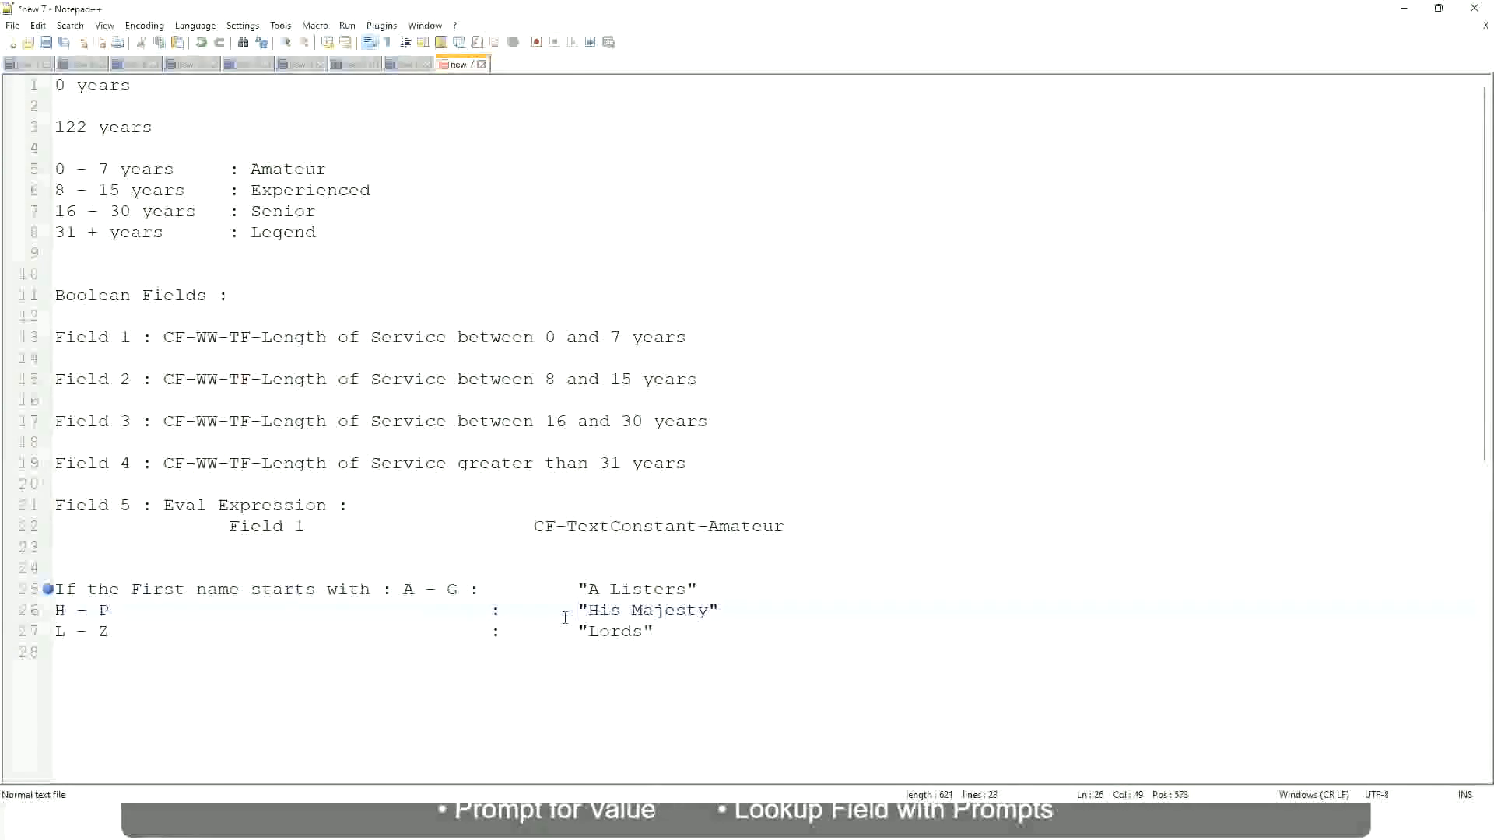
# Step: Replace the three first-name rule lines with a new line beginning "If"
pyautogui.moveTo(674, 636); pyautogui.dragTo(51, 591)
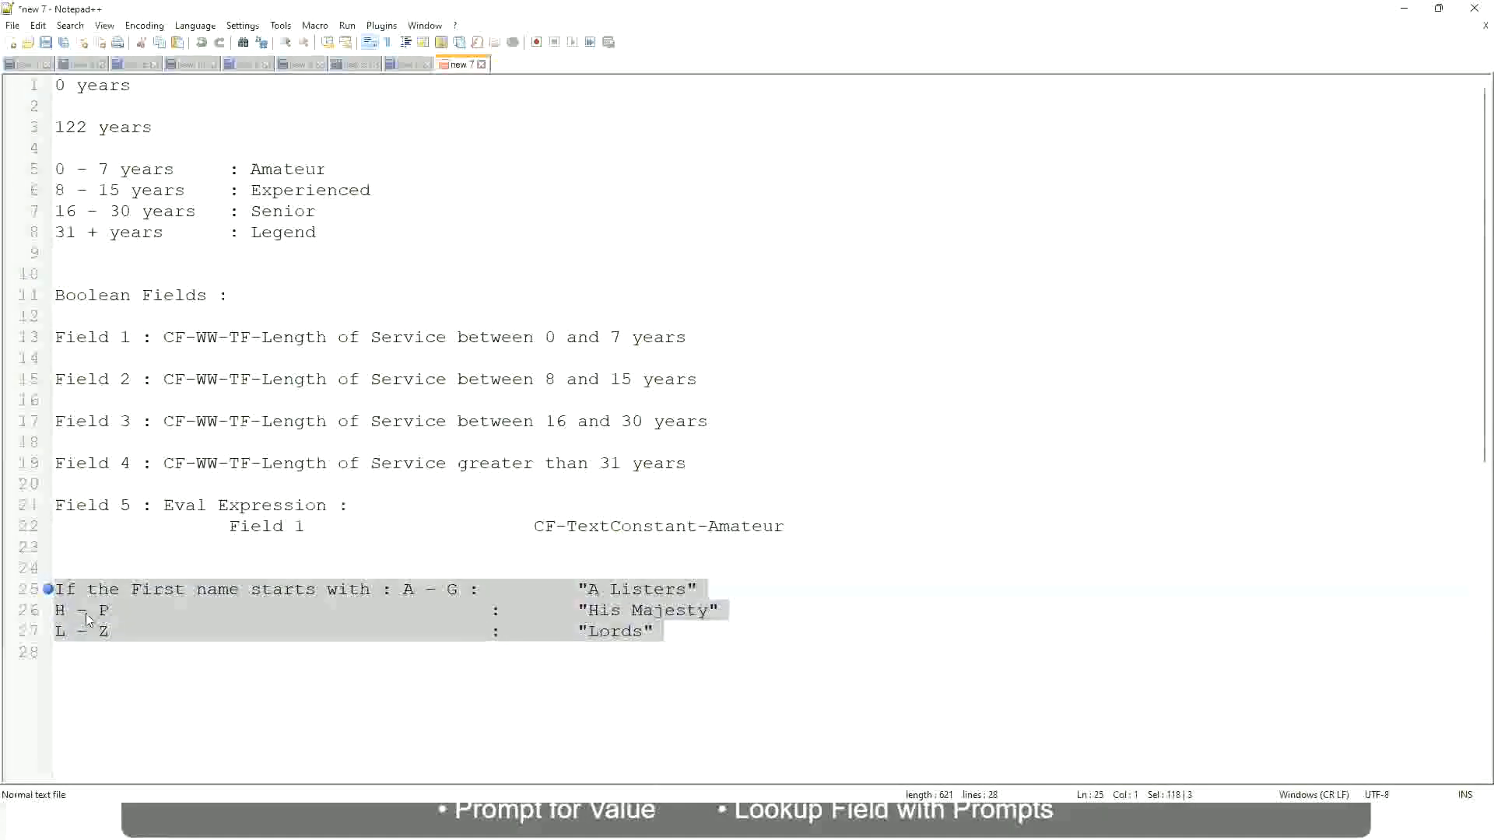
pyautogui.write('If ')
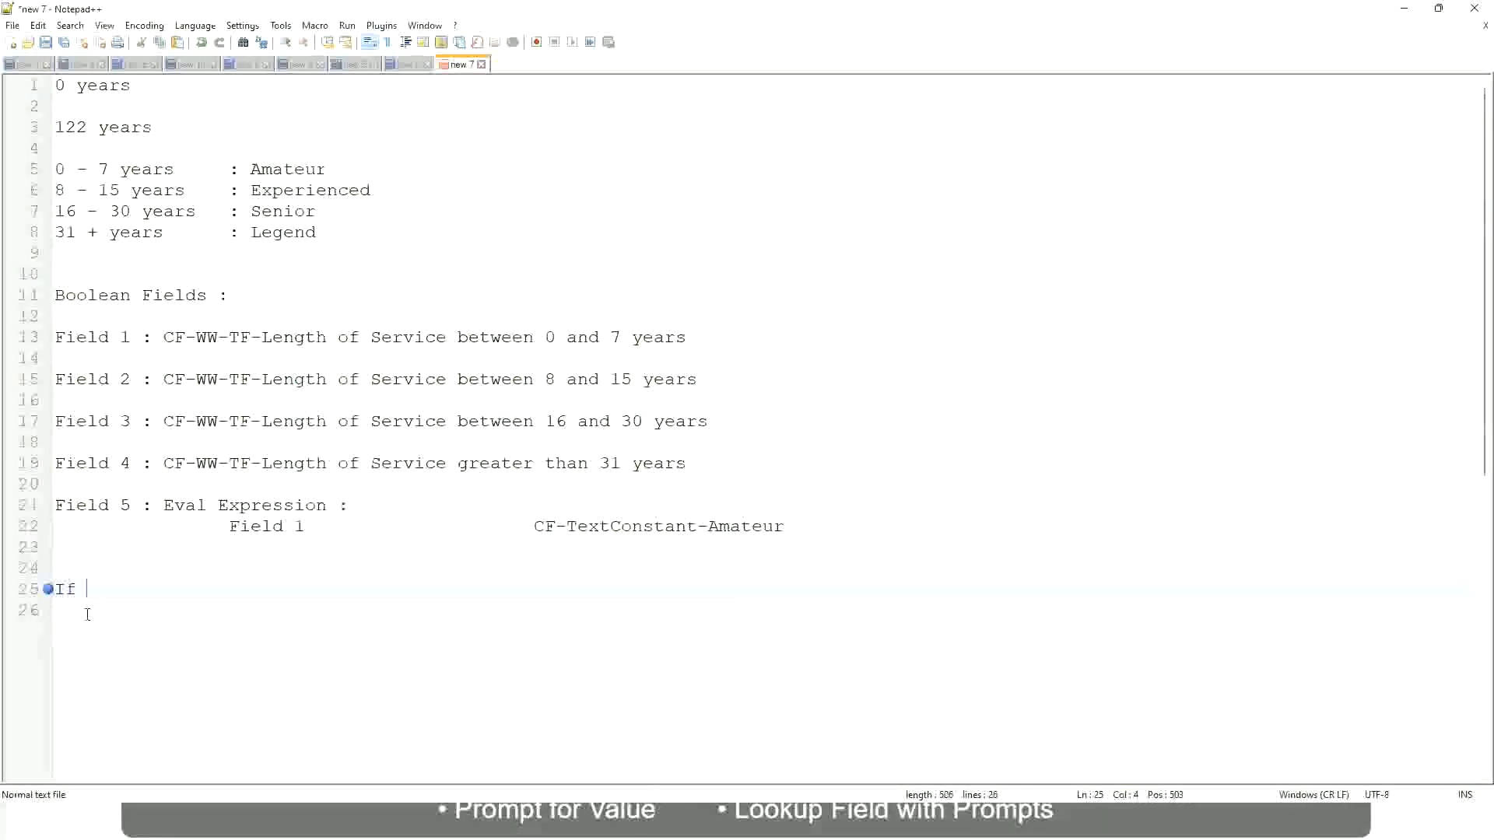
pyautogui.write('Prior E')
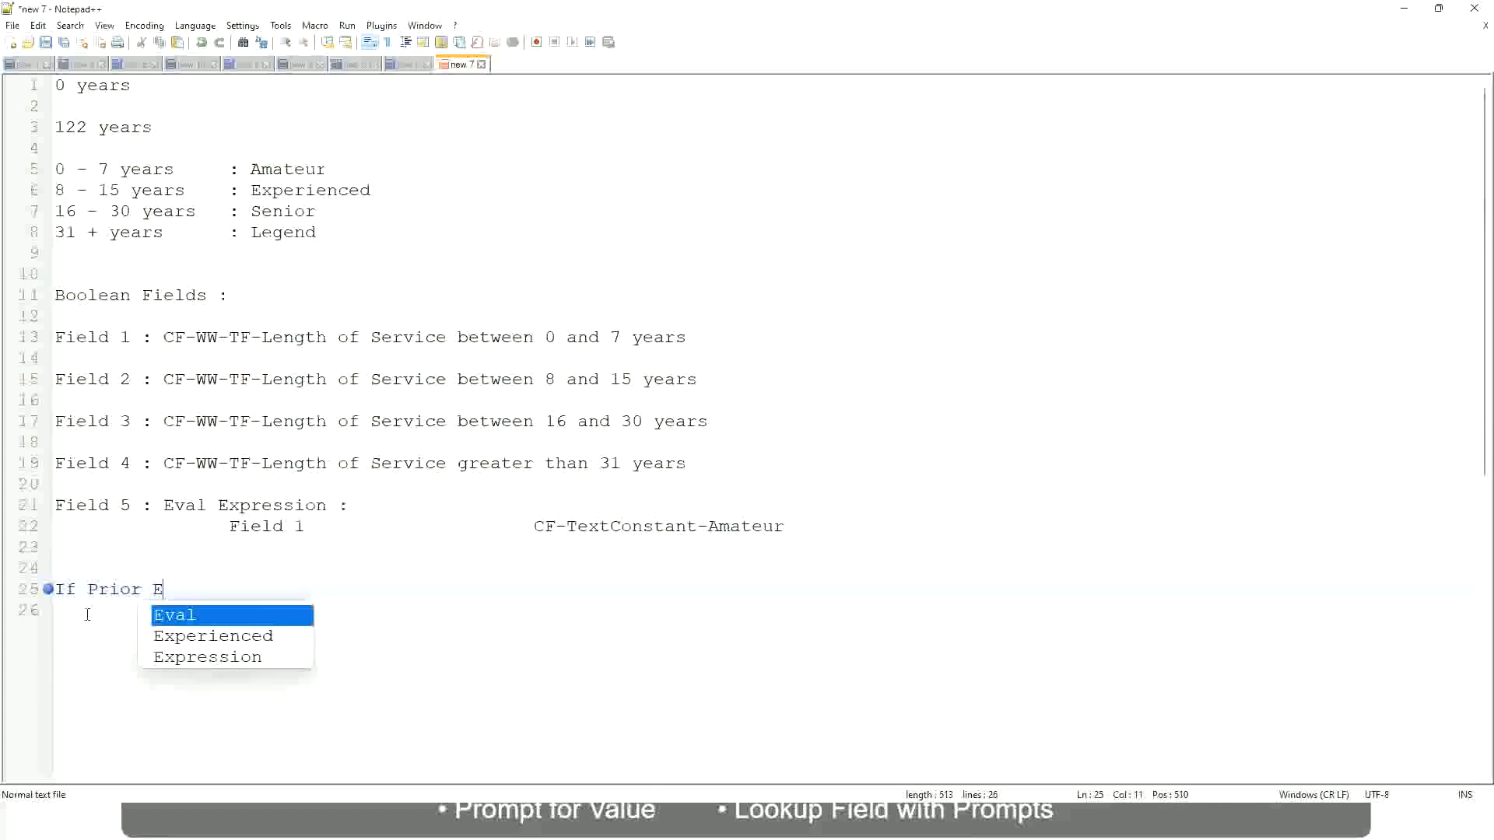
pyautogui.write('xperience')
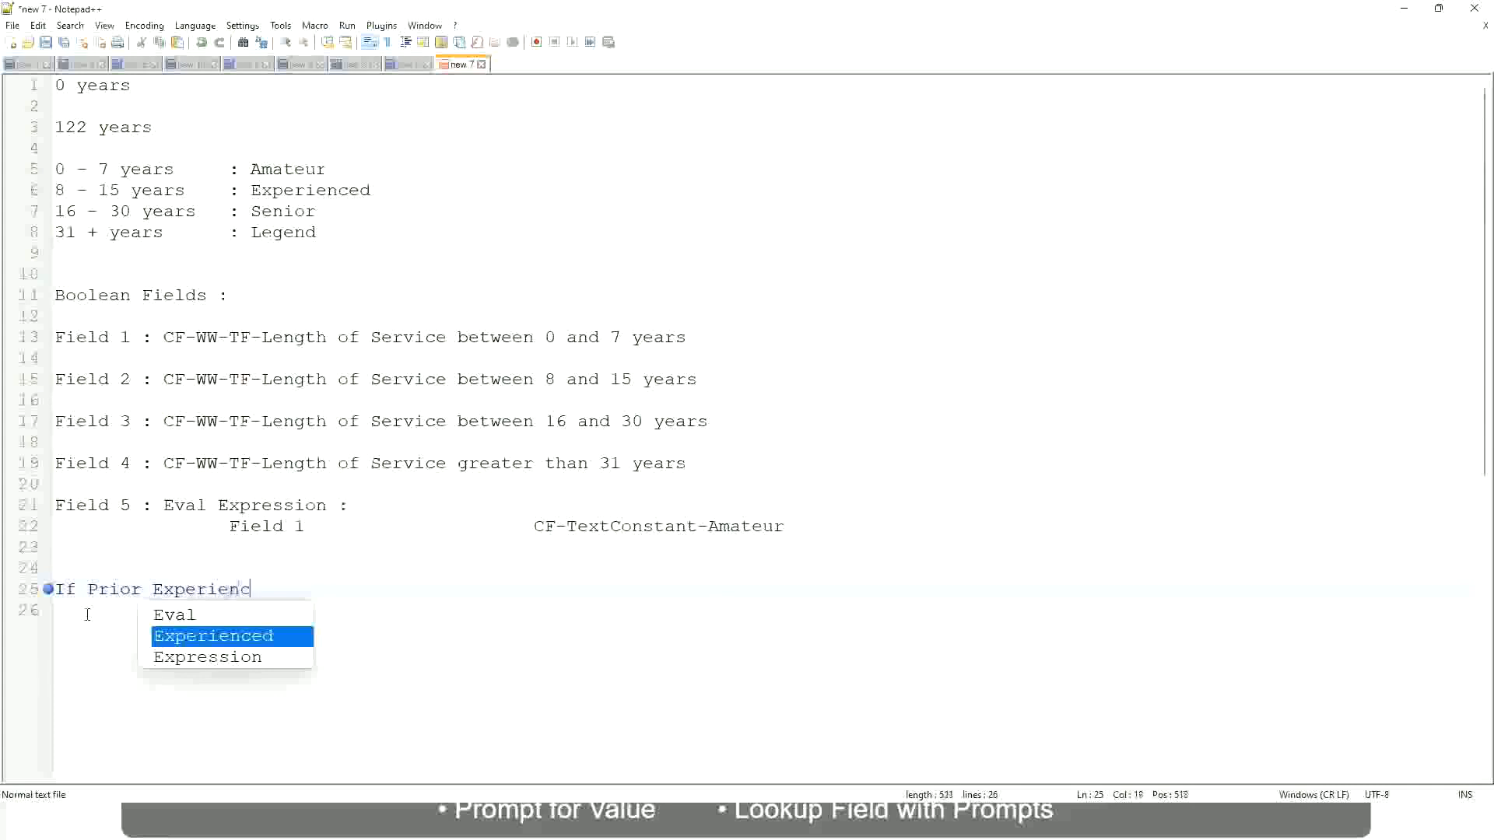
pyautogui.press('BackSpace')
pyautogui.press('BackSpace')
pyautogui.press('BackSpace')
pyautogui.press('BackSpace')
pyautogui.press('BackSpace')
pyautogui.press('BackSpace')
pyautogui.press('BackSpace')
pyautogui.press('BackSpace')
pyautogui.press('BackSpace')
pyautogui.press('BackSpace')
pyautogui.press('BackSpace')
pyautogui.press('BackSpace')
pyautogui.press('BackSpace')
pyautogui.press('BackSpace')
pyautogui.press('BackSpace')
pyautogui.press('BackSpace')
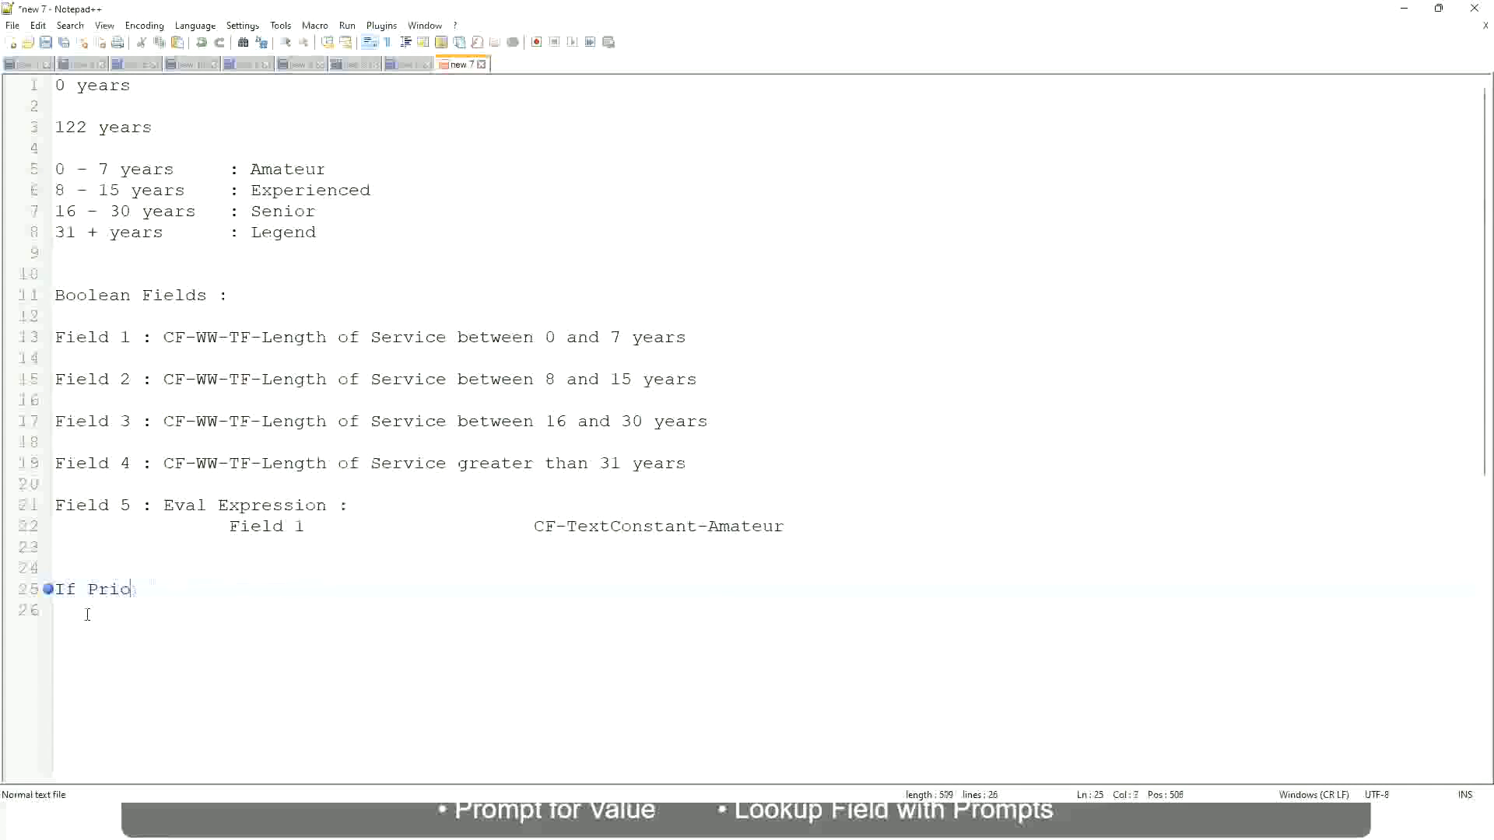
pyautogui.write('Job Profile is ')
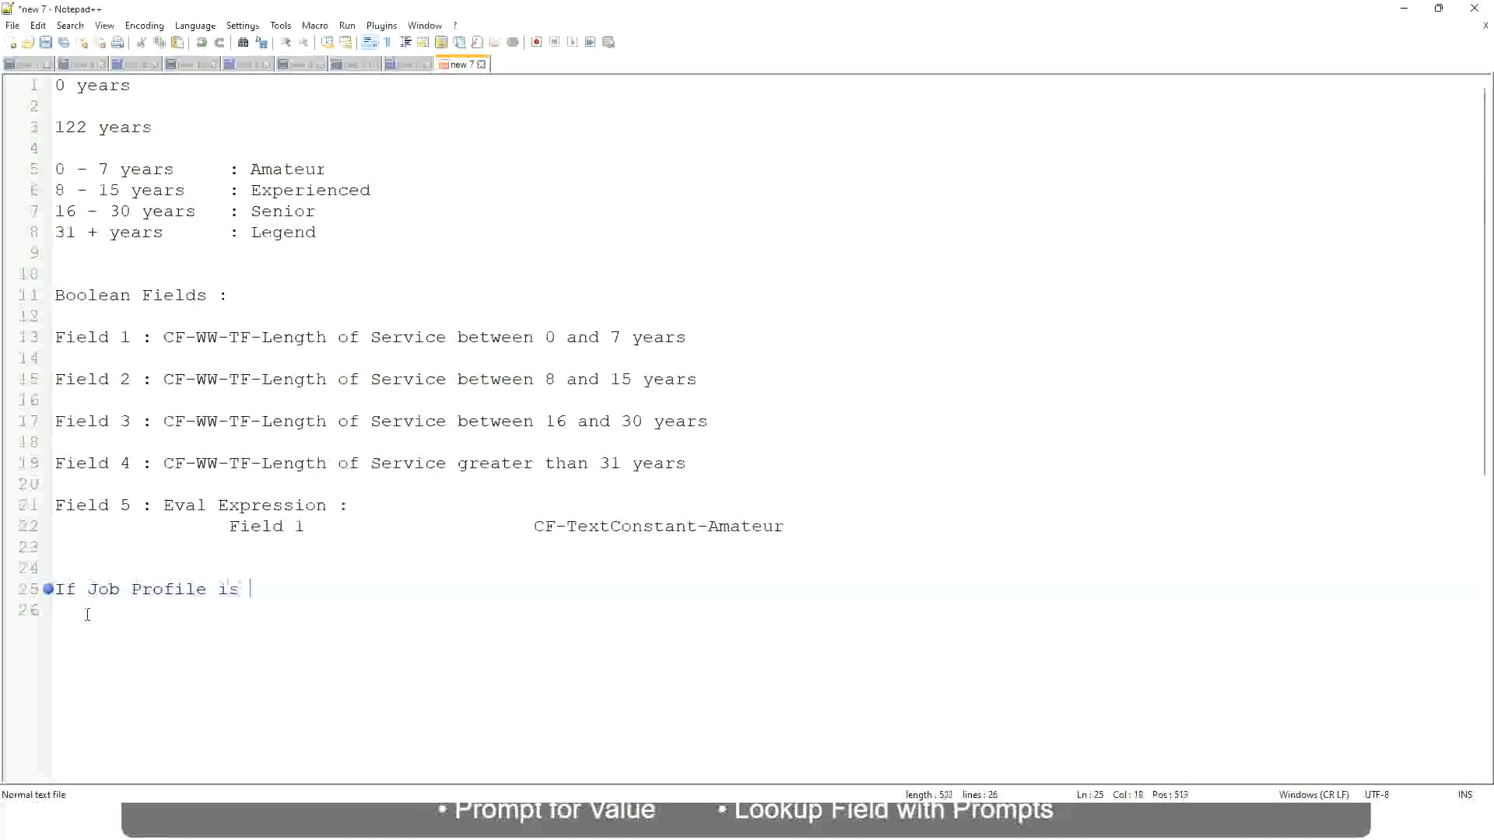
pyautogui.write(': Manager')
pyautogui.press('BackSpace')
pyautogui.press('BackSpace')
pyautogui.press('BackSpace')
pyautogui.press('BackSpace')
pyautogui.press('BackSpace')
pyautogui.press('BackSpace')
pyautogui.press('BackSpace')
pyautogui.press('BackSpace')
pyautogui.press('BackSpace')
pyautogui.press('BackSpace')
pyautogui.press('BackSpace')
pyautogui.press('BackSpace')
pyautogui.press('BackSpace')
pyautogui.press('BackSpace')
pyautogui.press('BackSpace')
pyautogui.press('BackSpace')
pyautogui.press('BackSpace')
pyautogui.press('BackSpace')
pyautogui.press('BackSpace')
pyautogui.press('BackSpace')
# Step: Complete the condition so the line reads "If Management Level is Manager or Above"
pyautogui.write('Manage')
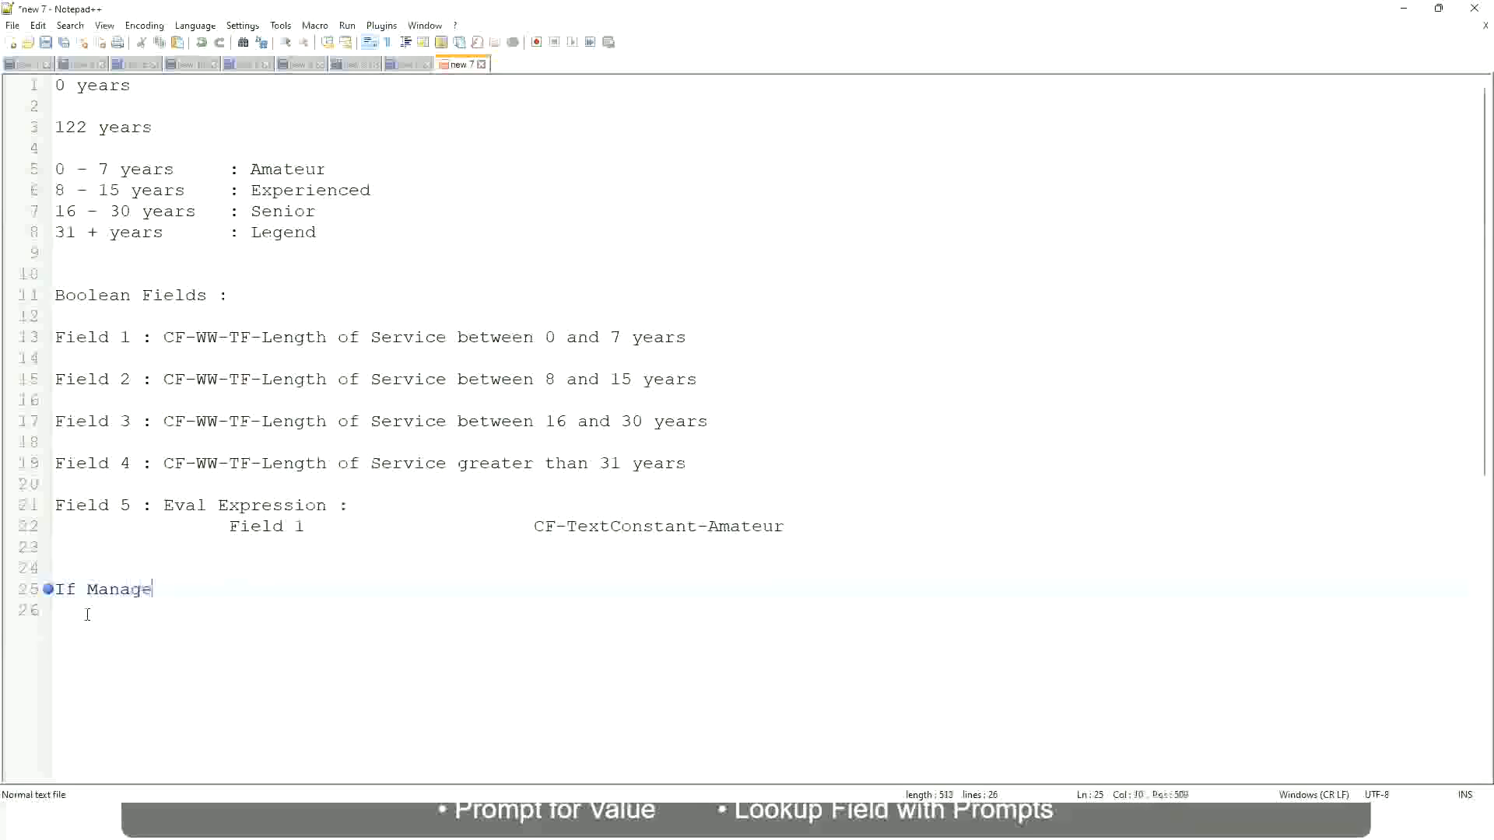
pyautogui.write('ment Level is Manager ')
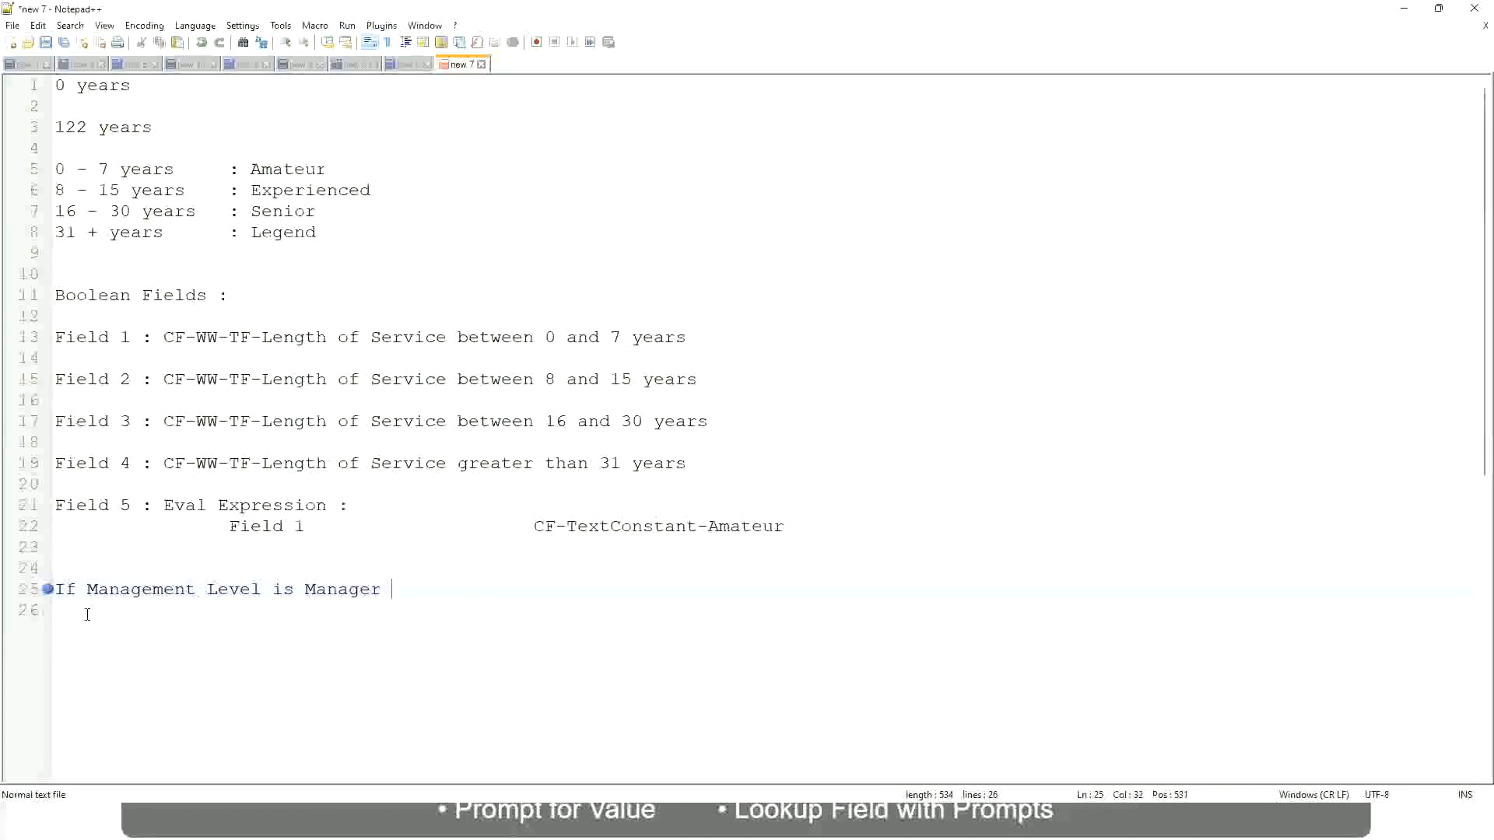
pyautogui.write('or Above')
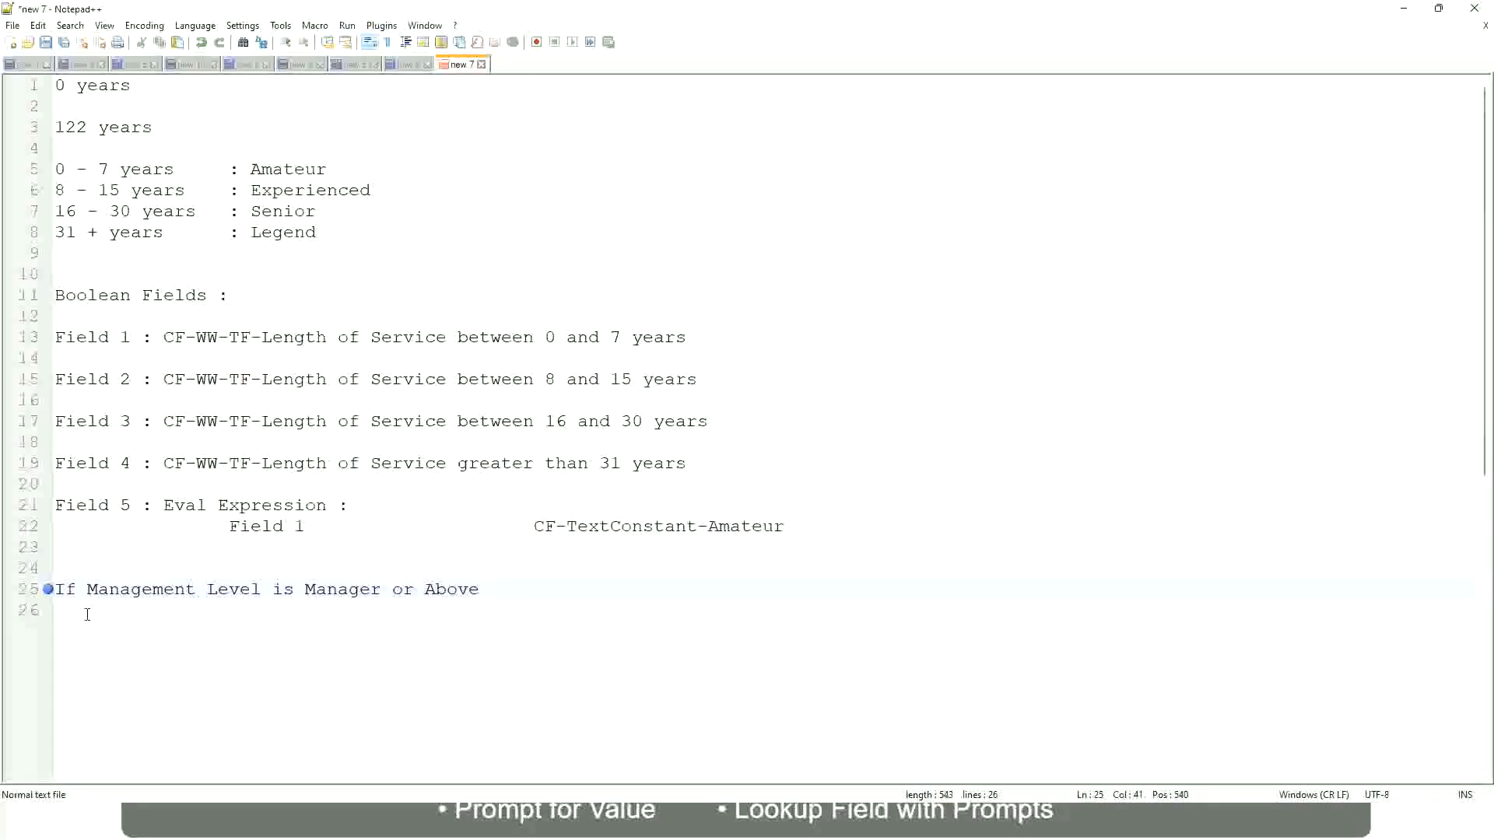
# Step: Add the outcome "Proposed Allowance Plan : Car Allowance" on the same line, spaced well apart from the condition
pyautogui.press('Tab')
pyautogui.press('Tab')
pyautogui.press('Tab')
pyautogui.press('Tab')
pyautogui.press('Tab')
pyautogui.write('Proposed')
pyautogui.write('Allowance ')
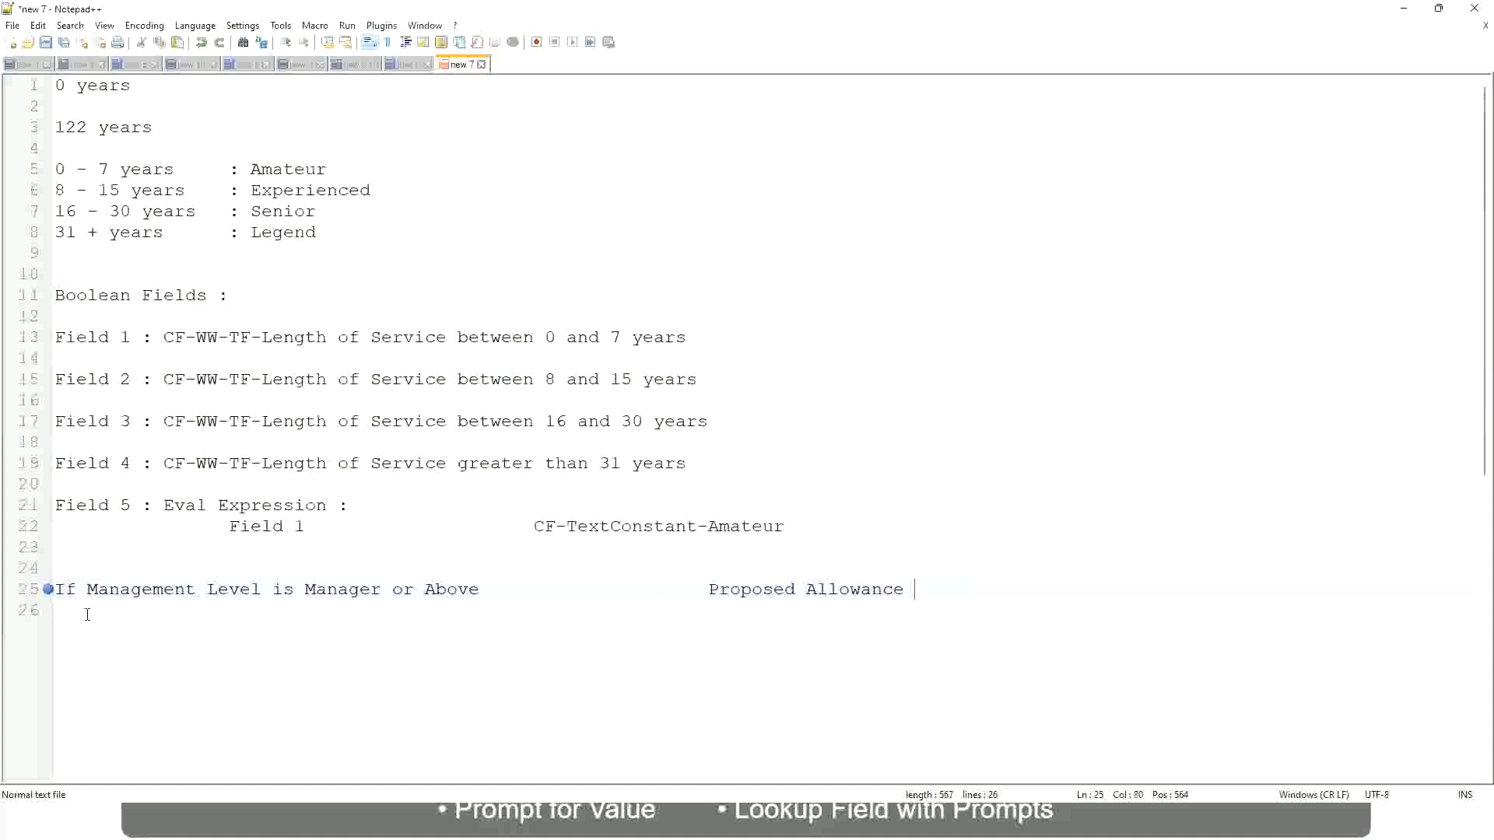
pyautogui.write('Plan')
pyautogui.write(': Car Allowance')
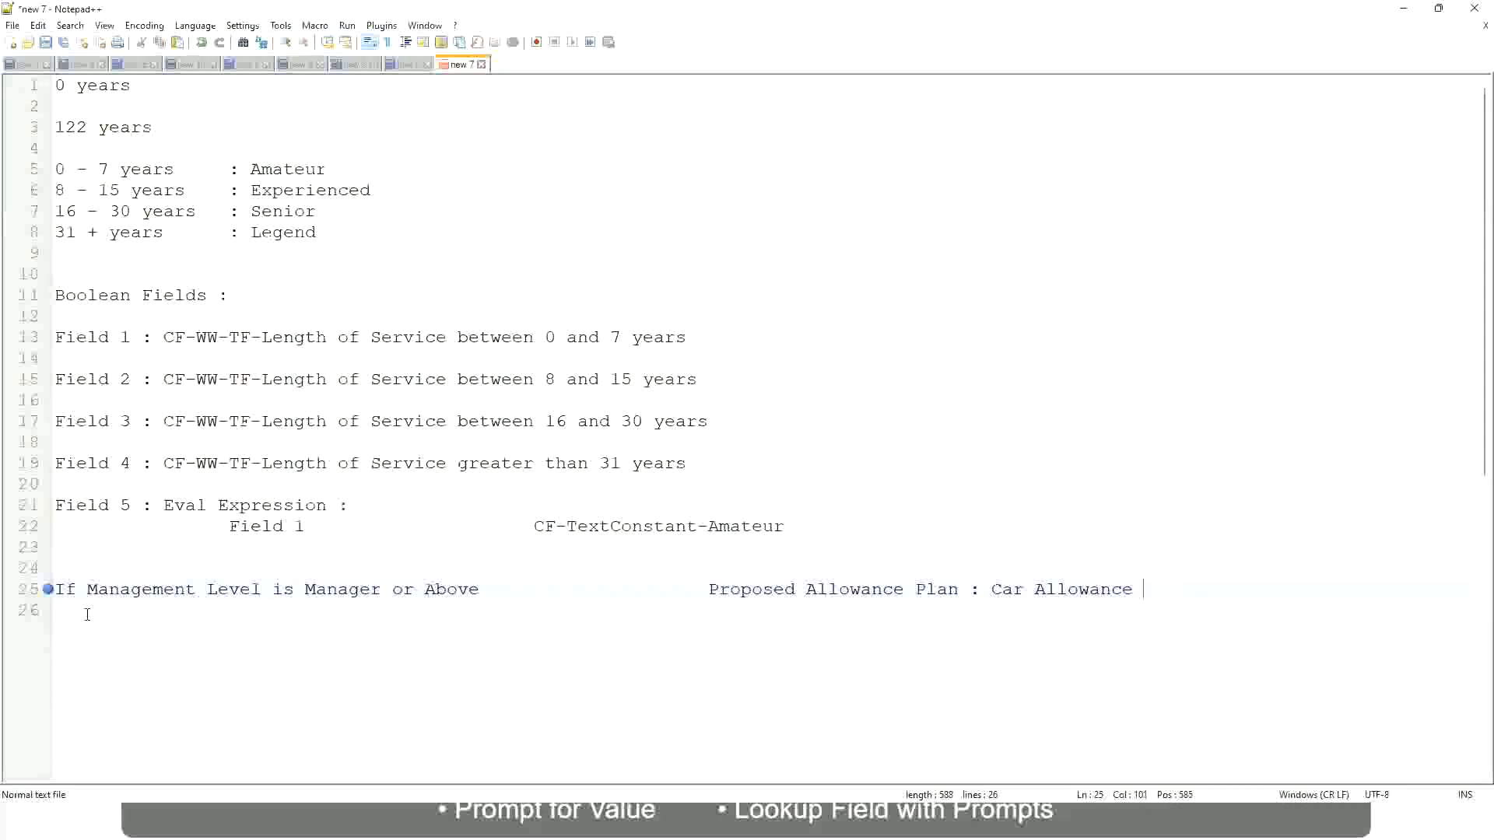
# Step: Start a second rule line below with "If Management Level is"
pyautogui.press('Return')
pyautogui.write('If Management Level is')
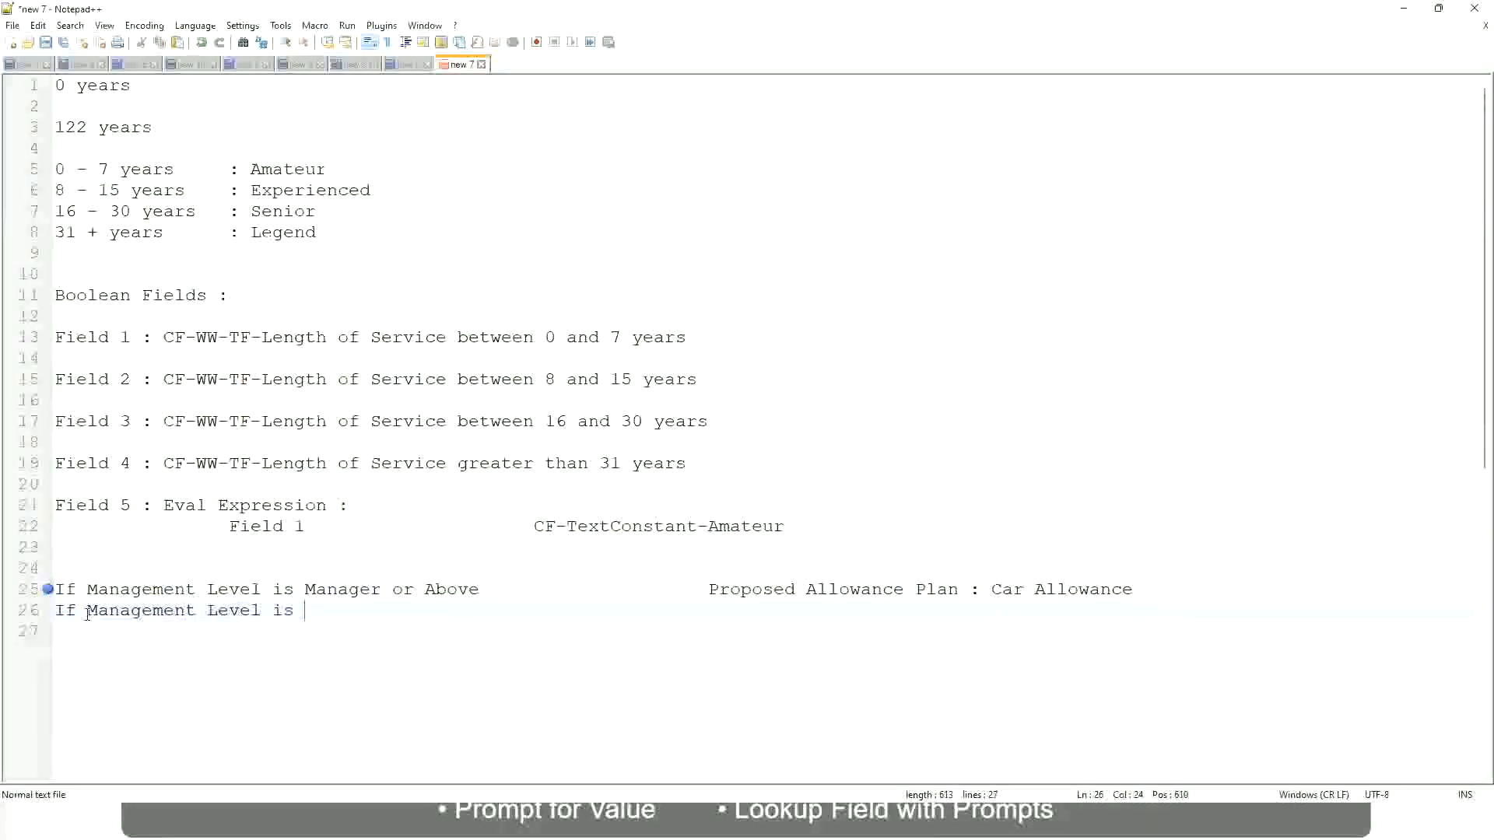
# Step: Remove "or Above" from the Manager condition in the first rule line
pyautogui.press('Up')
pyautogui.press('Right')
pyautogui.press('Right')
pyautogui.press('Right')
pyautogui.press('Right')
pyautogui.press('Right')
pyautogui.press('Right')
pyautogui.press('Right')
pyautogui.hotkey('shift', 'Right')
pyautogui.hotkey('shift', 'Right')
pyautogui.hotkey('shift', 'Right')
pyautogui.hotkey('shift', 'Right')
pyautogui.hotkey('shift', 'Right')
pyautogui.hotkey('shift', 'Right')
pyautogui.hotkey('shift', 'Right')
pyautogui.hotkey('shift', 'Right')
pyautogui.hotkey('shift', 'Right')
pyautogui.press('Delete')
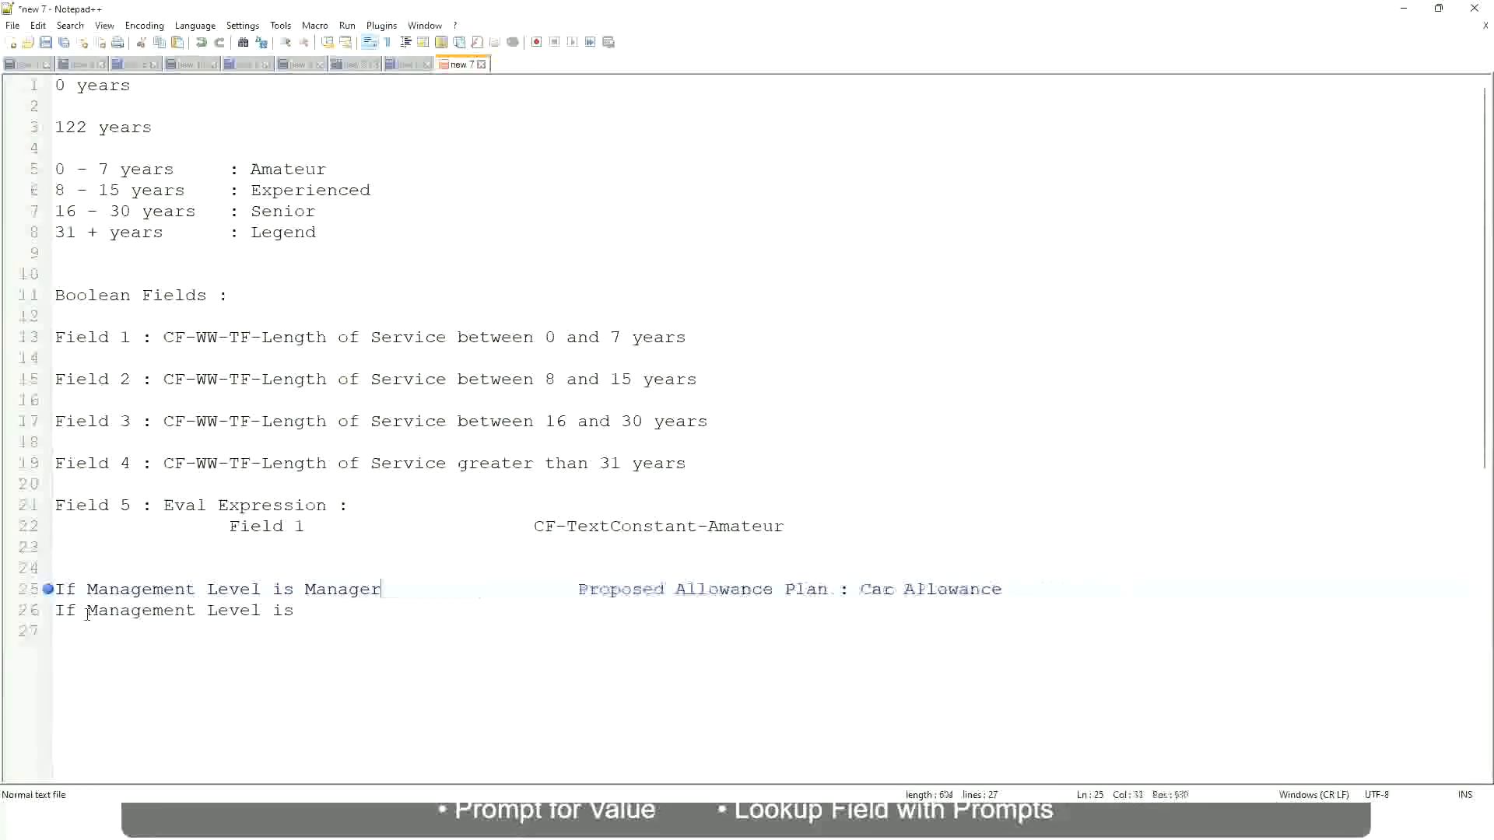
# Step: Complete the second rule line with the level Director and the aligned outcome "Executive Allowance"
pyautogui.press('Down')
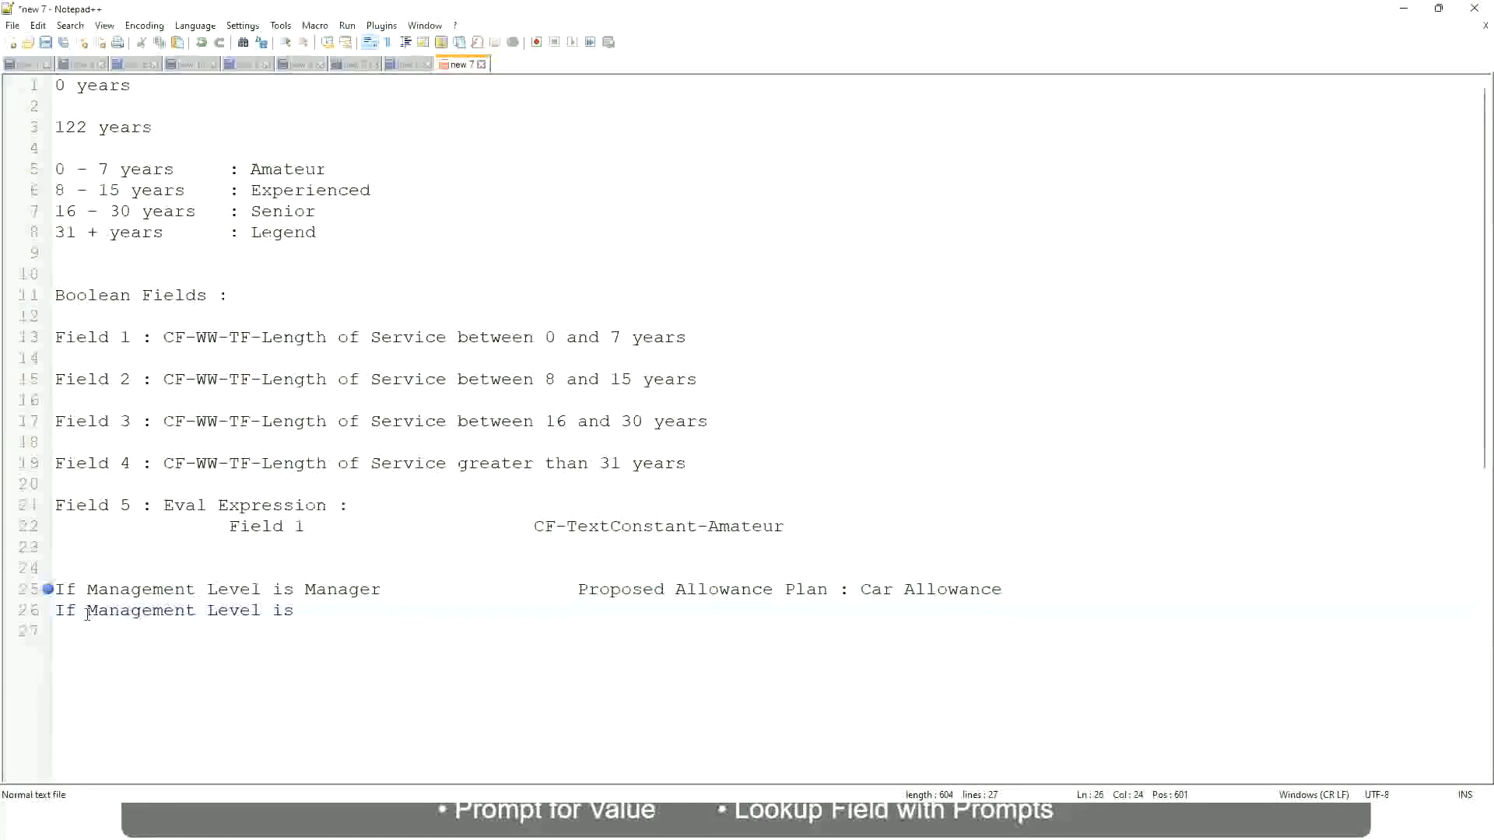
pyautogui.write('Director')
pyautogui.press('Tab')
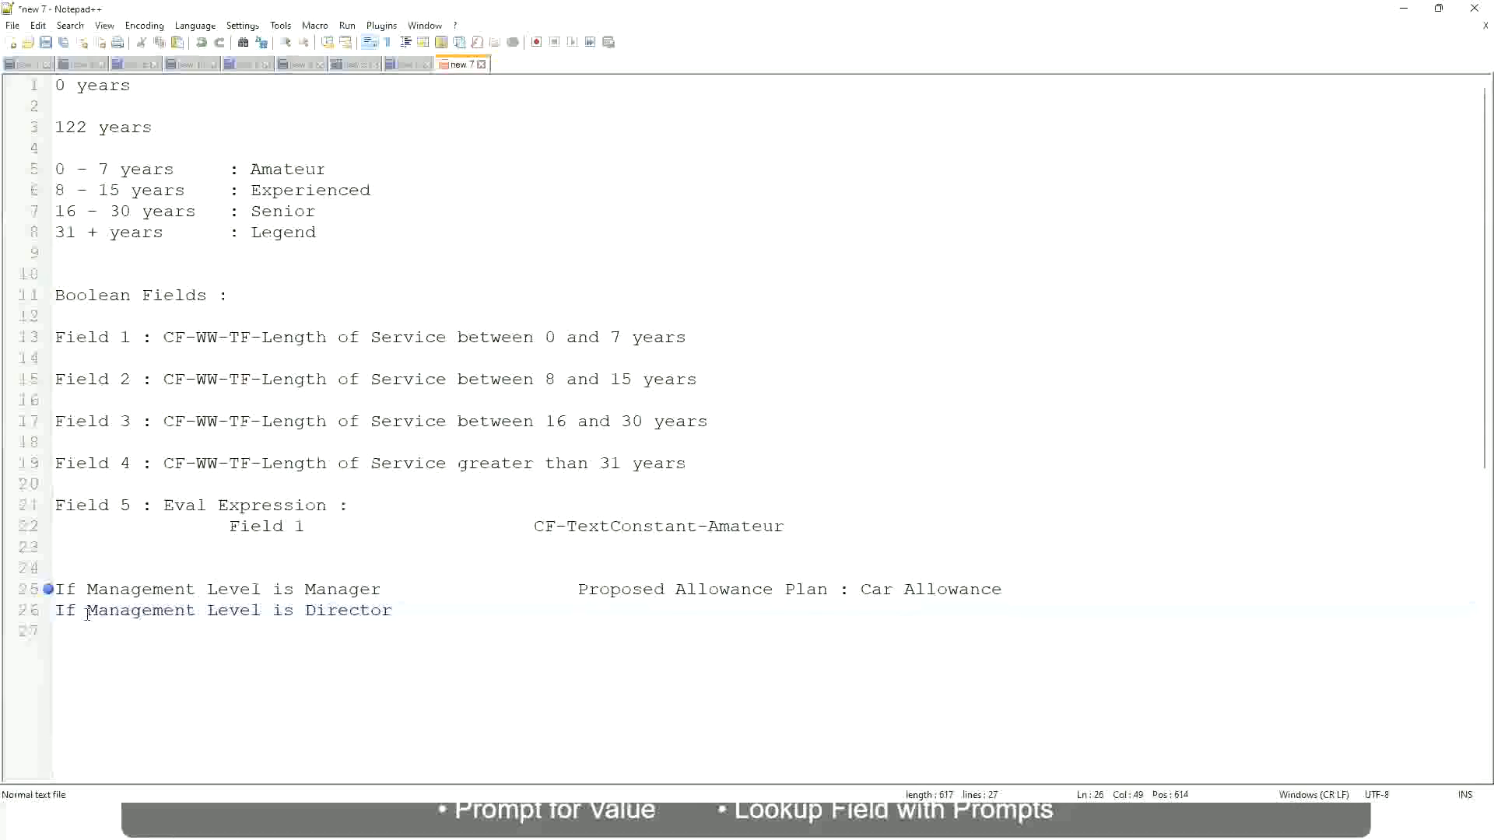
pyautogui.write('Executive ')
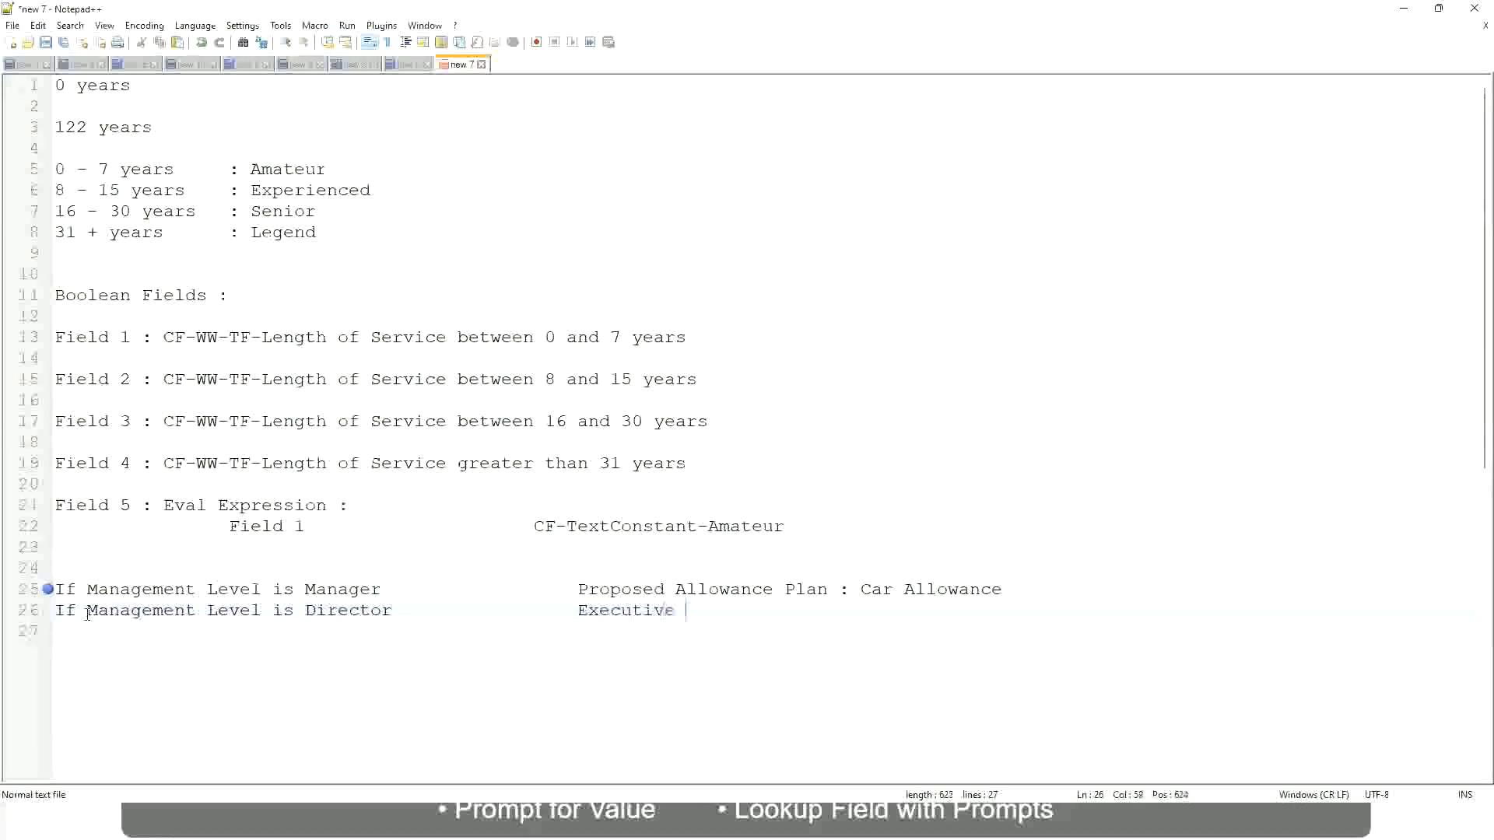
pyautogui.write('Allowance')
# Step: Add a third rule line with the condition "If Management Level is CEO"
pyautogui.press('Return')
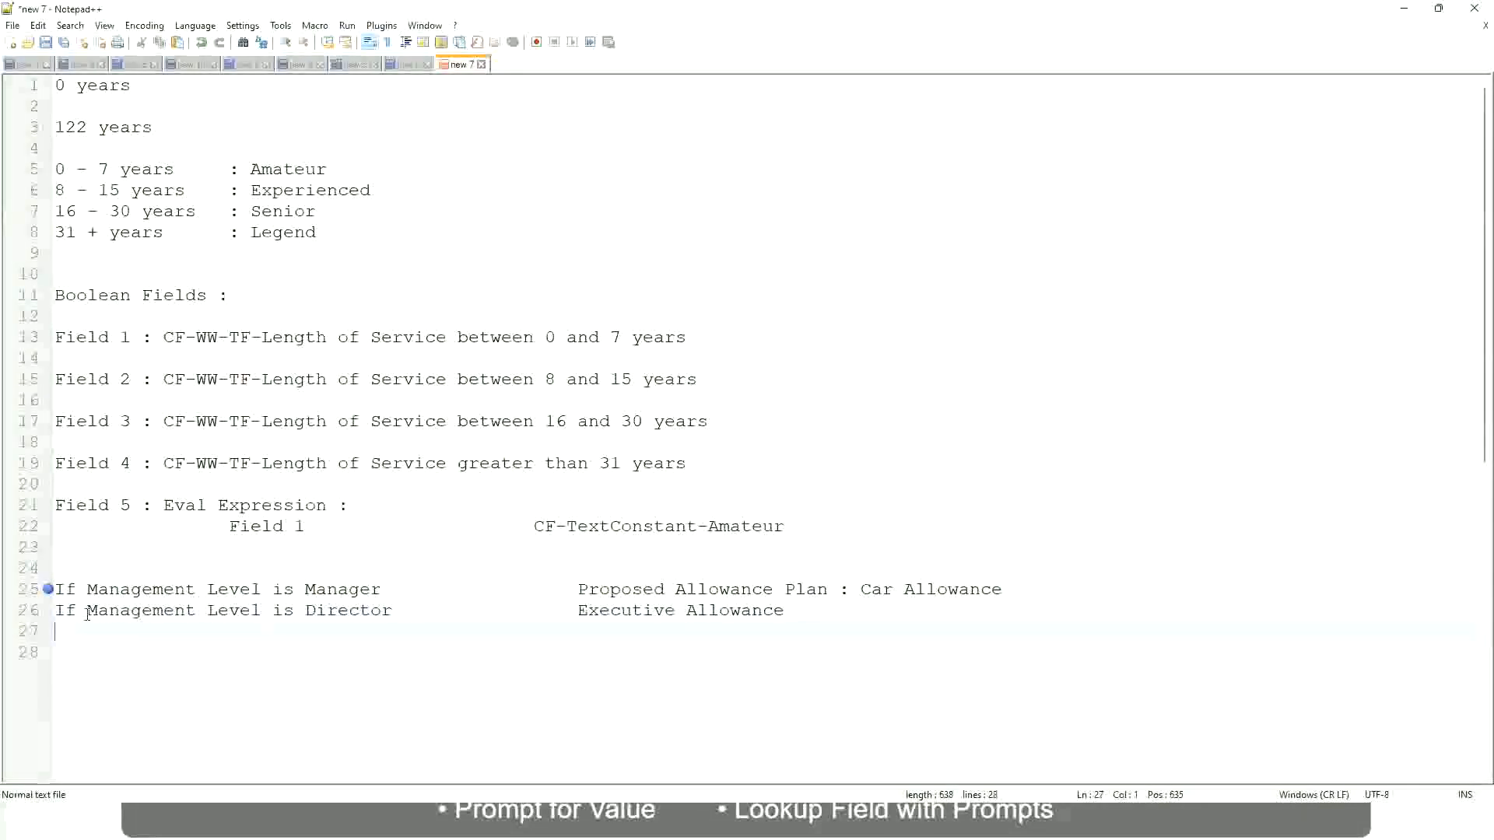
pyautogui.write('If Management')
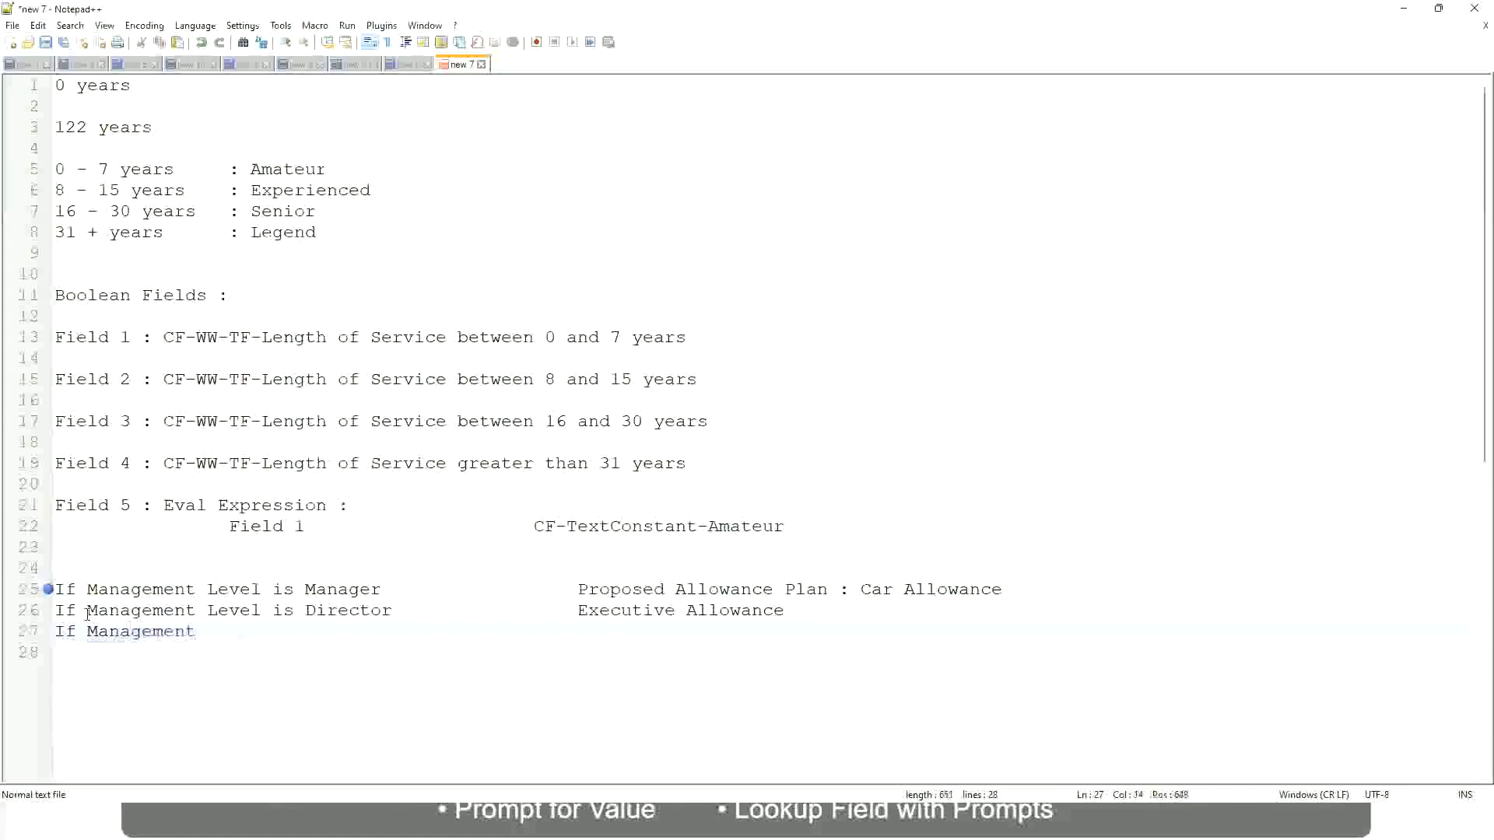
pyautogui.write(' Level is')
pyautogui.press('BackSpace')
pyautogui.press('BackSpace')
pyautogui.press('BackSpace')
pyautogui.write('le')
pyautogui.press('BackSpace')
pyautogui.press('BackSpace')
pyautogui.write('Le')
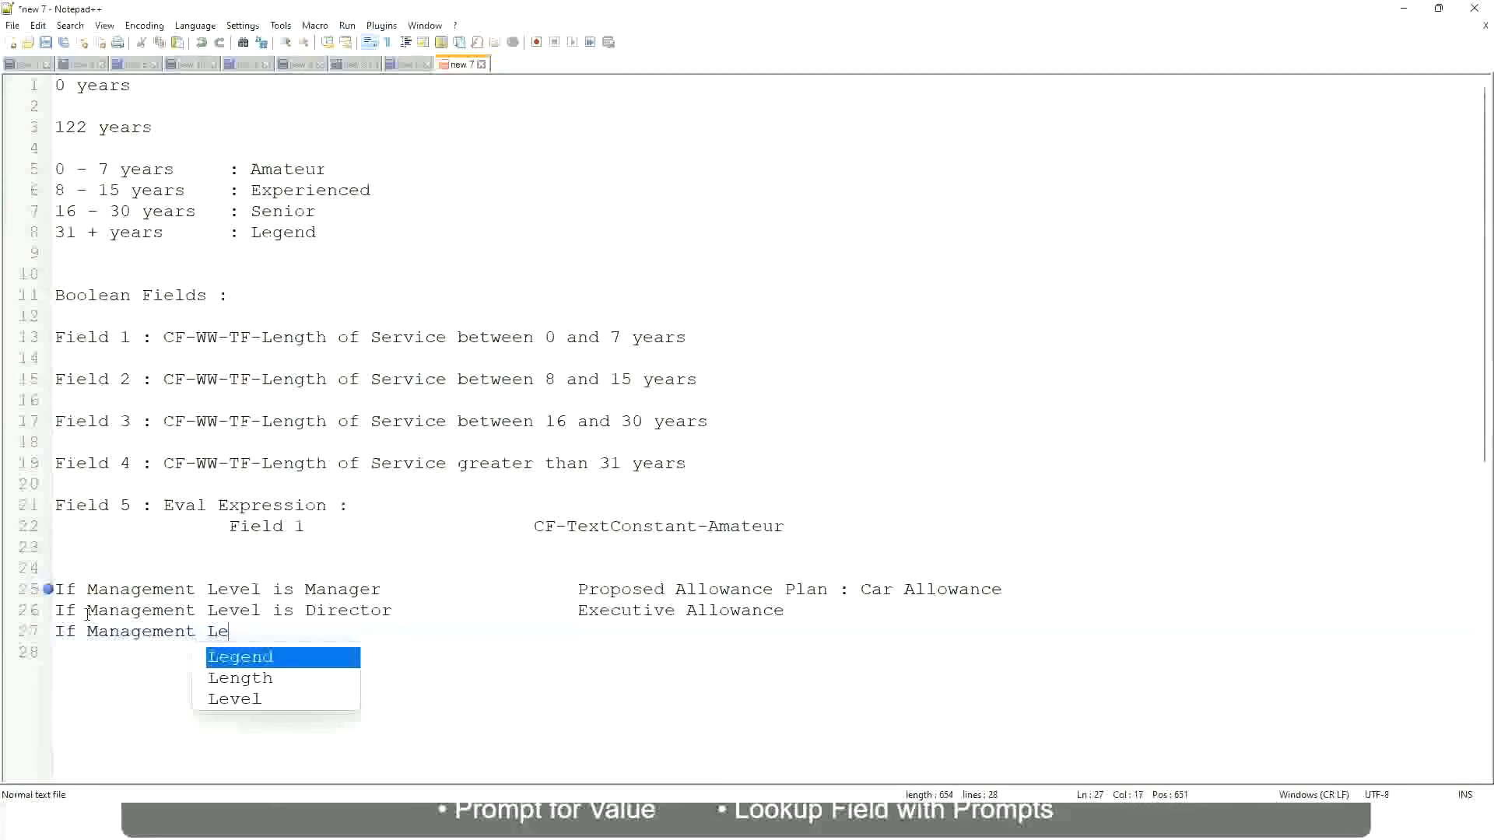
pyautogui.press('Down')
pyautogui.press('Down')
pyautogui.press('Return')
pyautogui.write('is ')
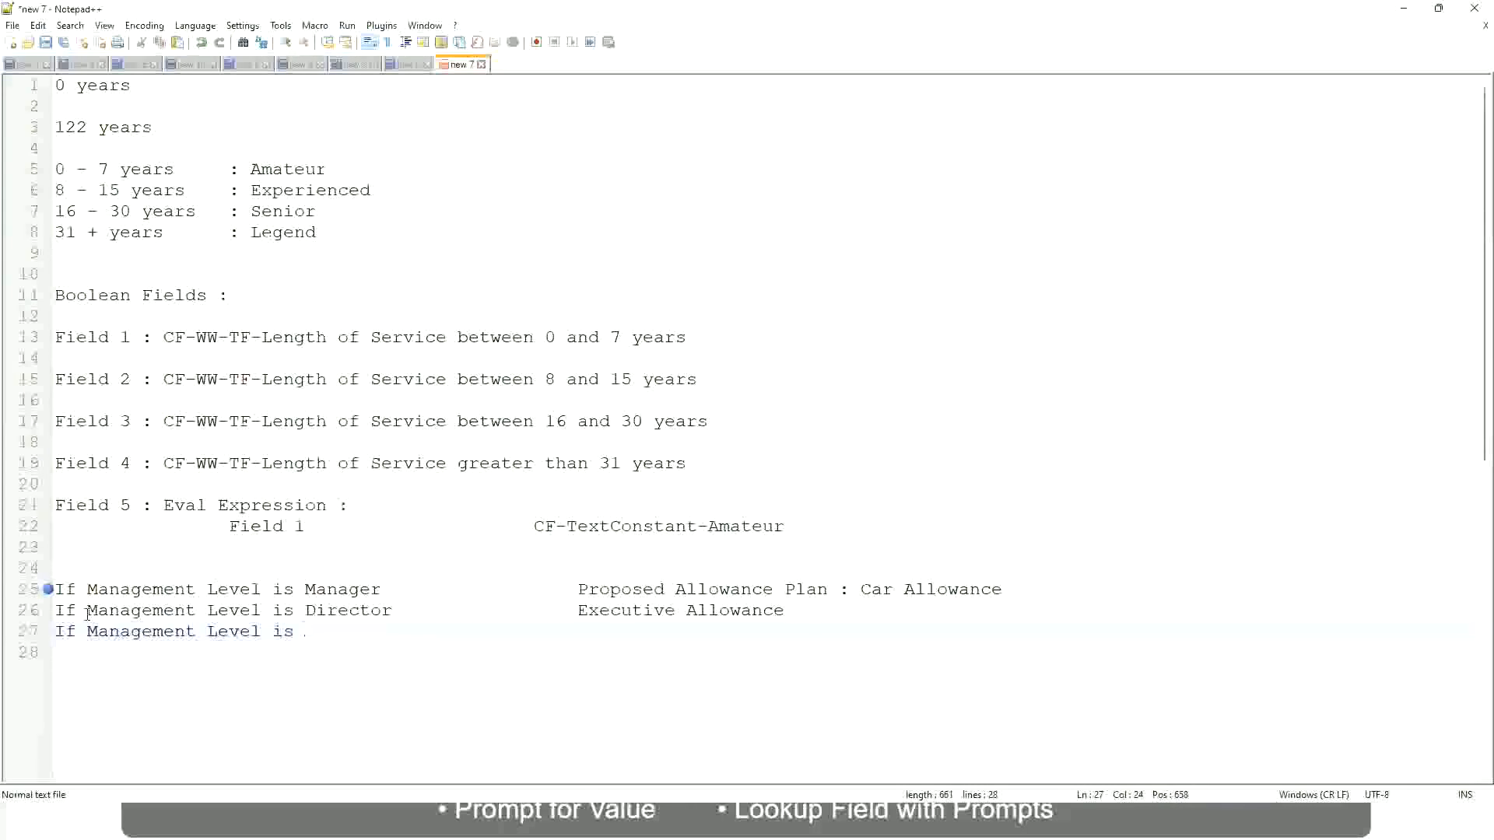
pyautogui.write('CEO')
# Step: Add "CEO Allowance" as the outcome of the CEO rule, aligned with the outcomes above
pyautogui.press('Tab')
pyautogui.write('CEO Allowance')
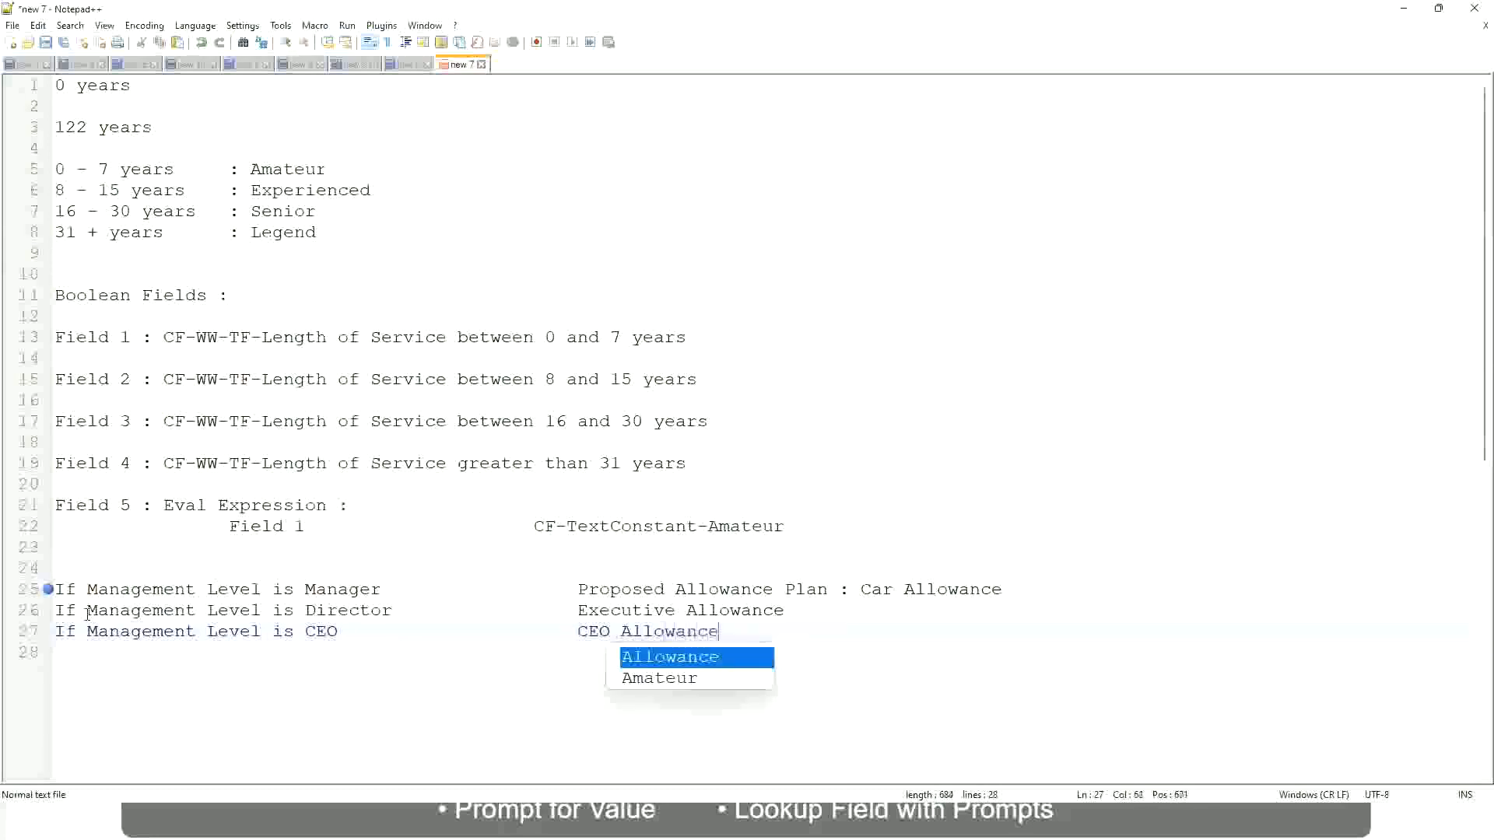
pyautogui.press('Escape')
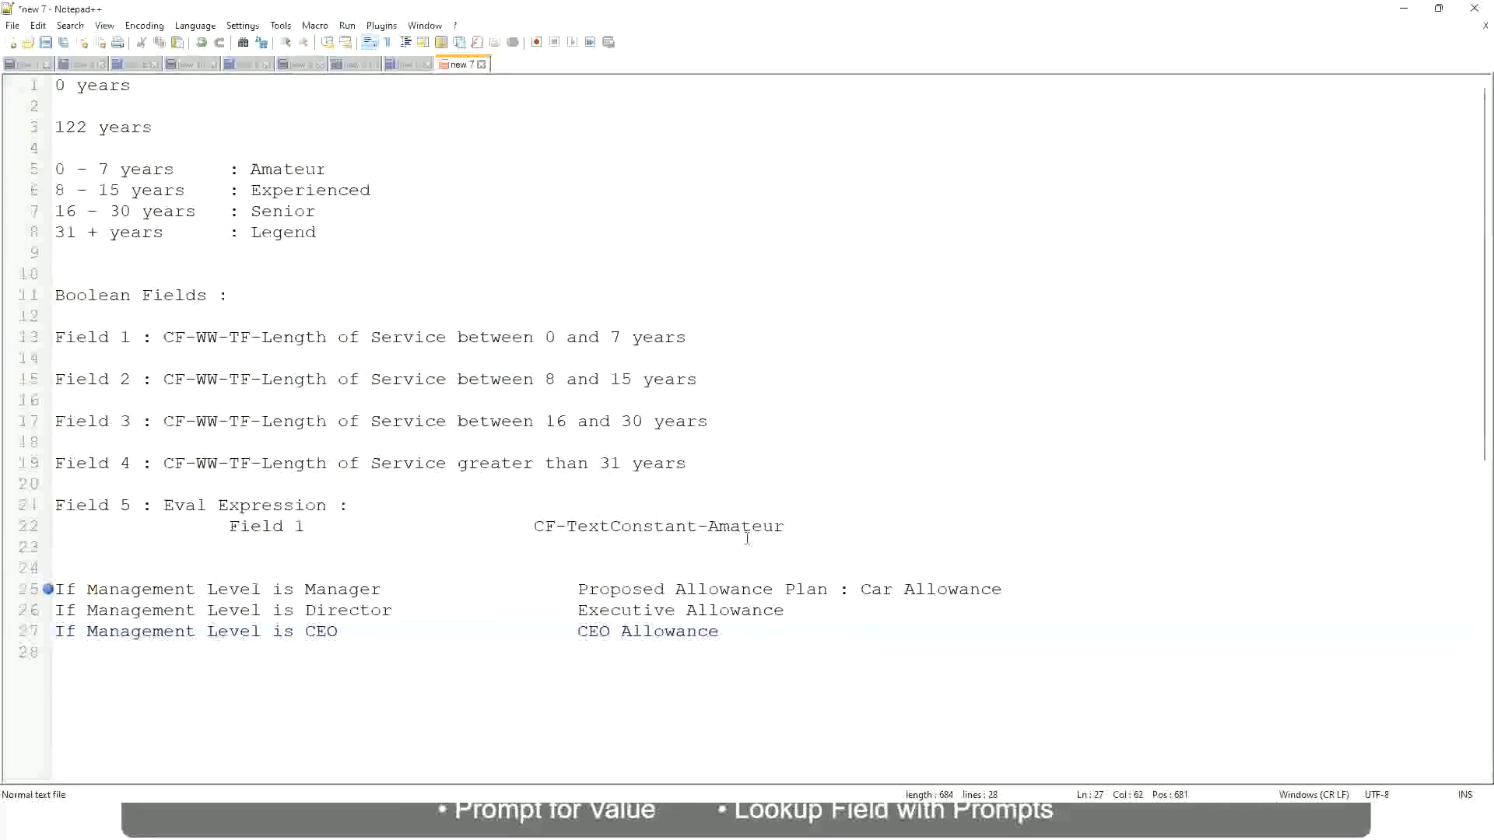
pyautogui.click(860, 589)
pyautogui.moveTo(860, 589); pyautogui.dragTo(1005, 584)
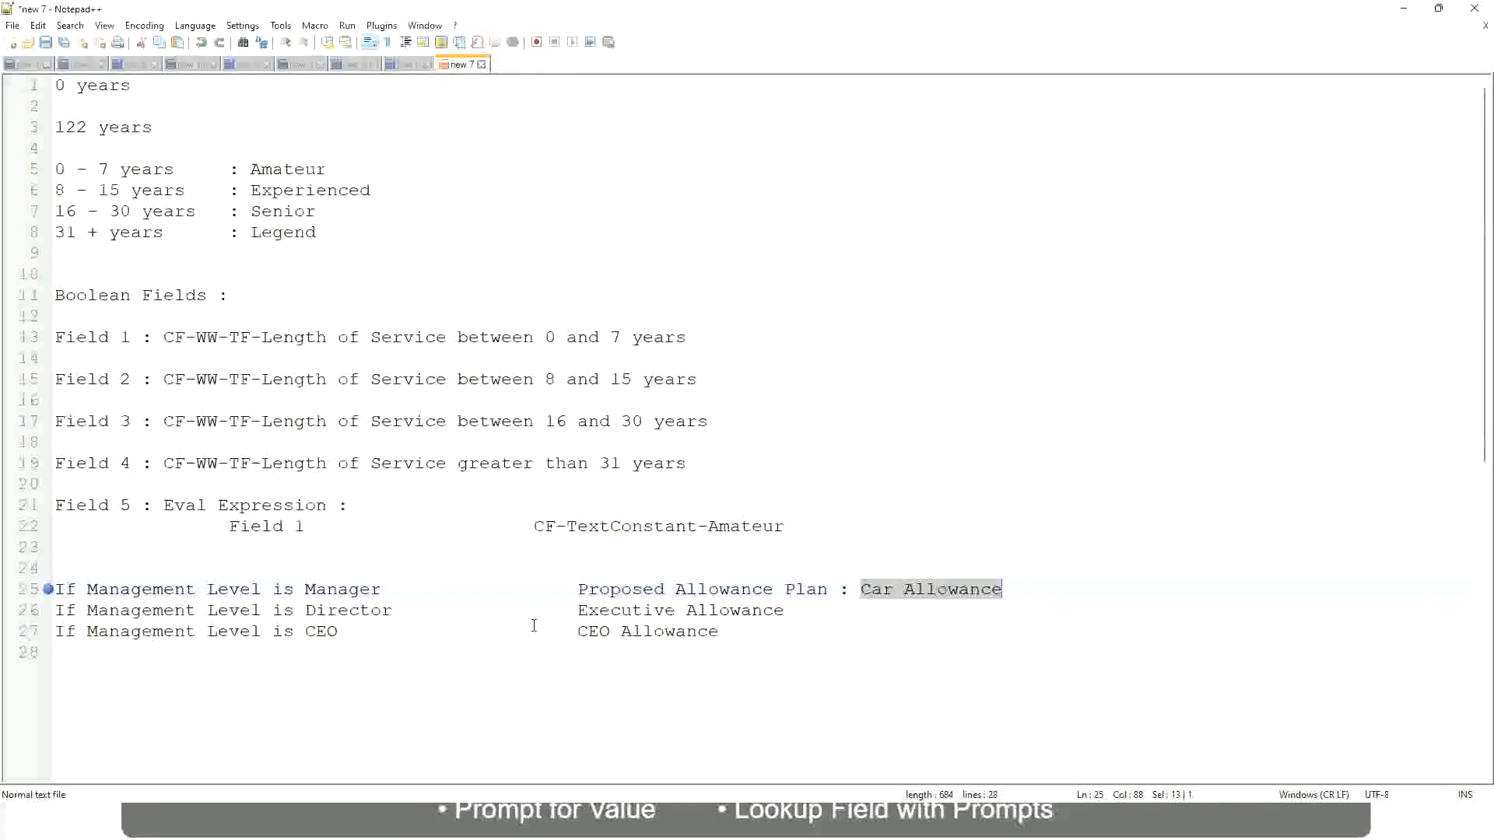
pyautogui.click(697, 589)
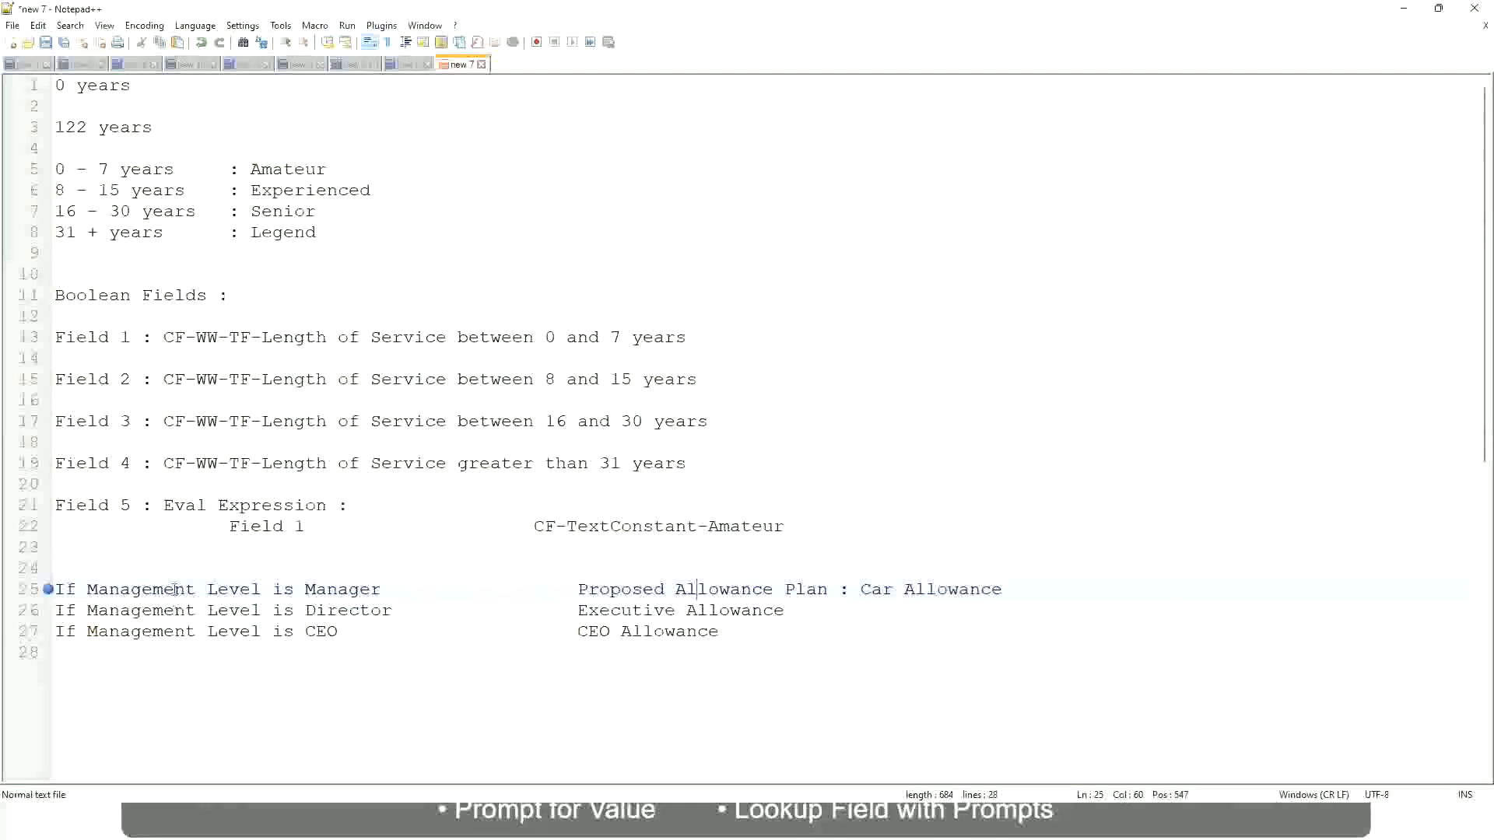
# Step: Replace the allowance outcome of the Manager rule with "First Line Manager"
pyautogui.click(305, 589)
pyautogui.moveTo(578, 589); pyautogui.dragTo(1025, 583)
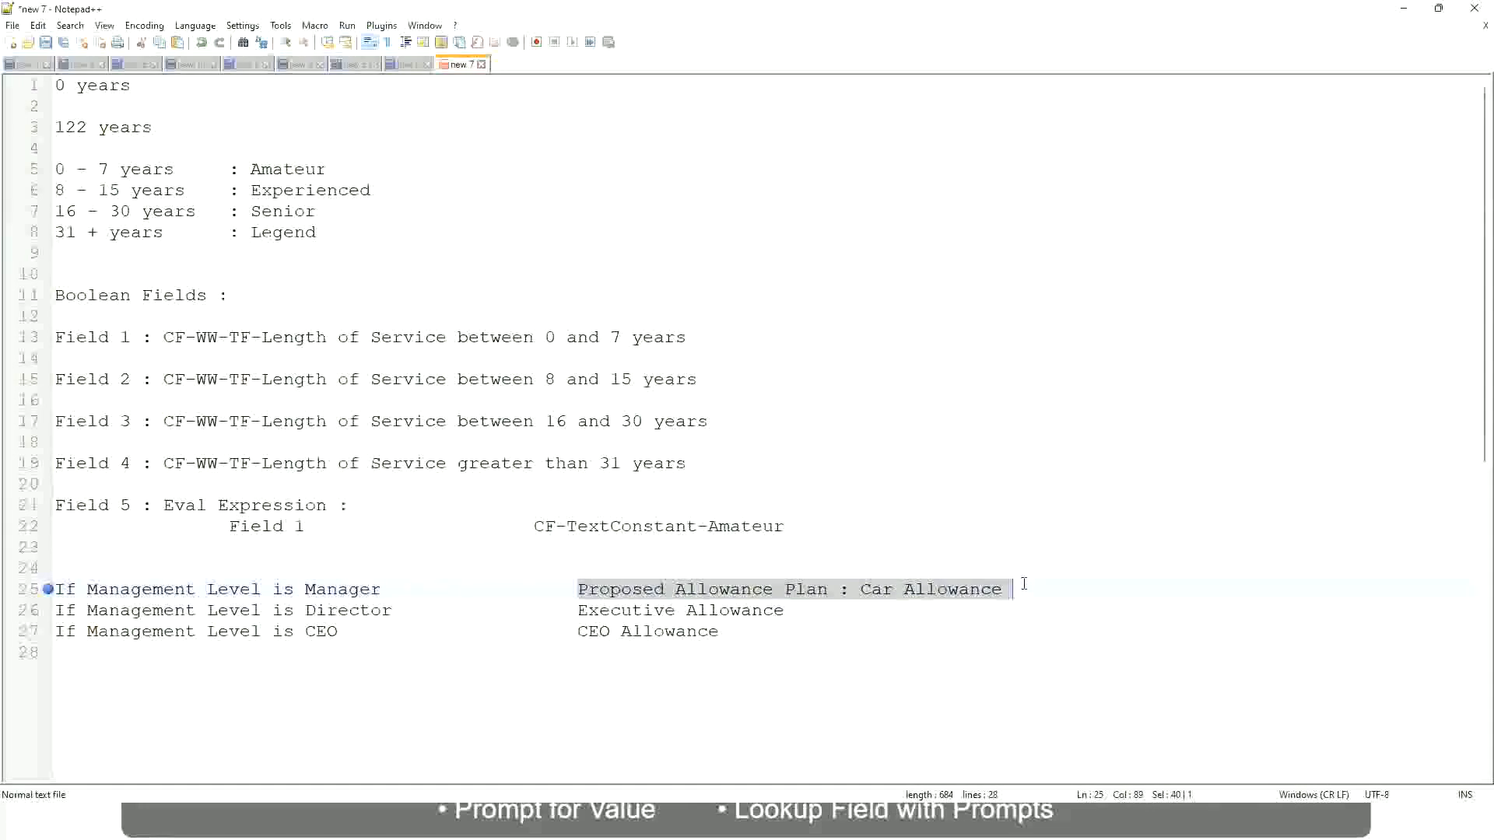
pyautogui.write('Managers')
pyautogui.press('BackSpace')
pyautogui.press('BackSpace')
pyautogui.press('BackSpace')
pyautogui.press('BackSpace')
pyautogui.press('BackSpace')
pyautogui.press('BackSpace')
pyautogui.press('BackSpace')
pyautogui.press('BackSpace')
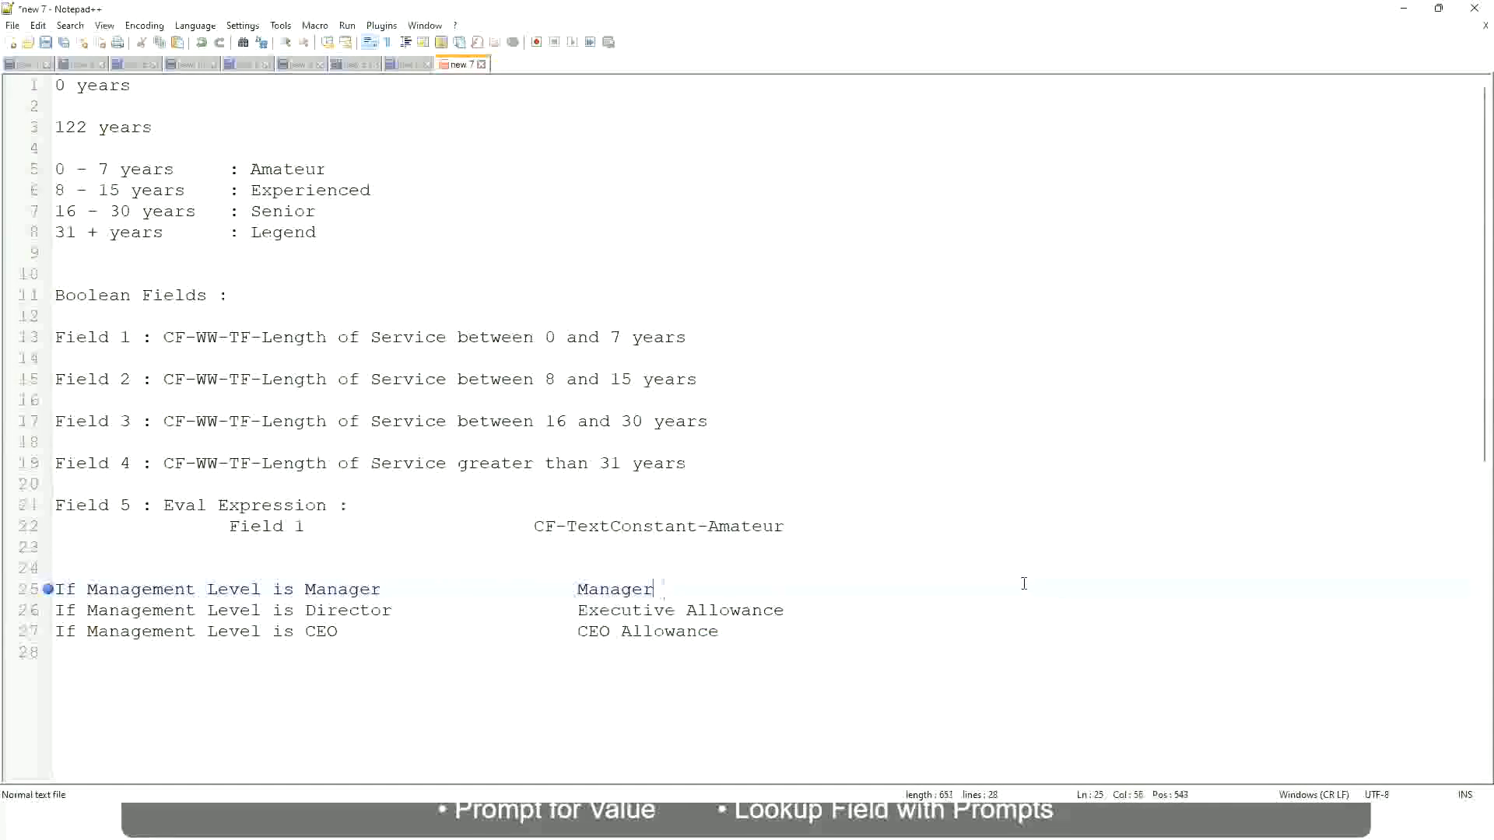
pyautogui.write('First Line Ma')
pyautogui.write('nager')
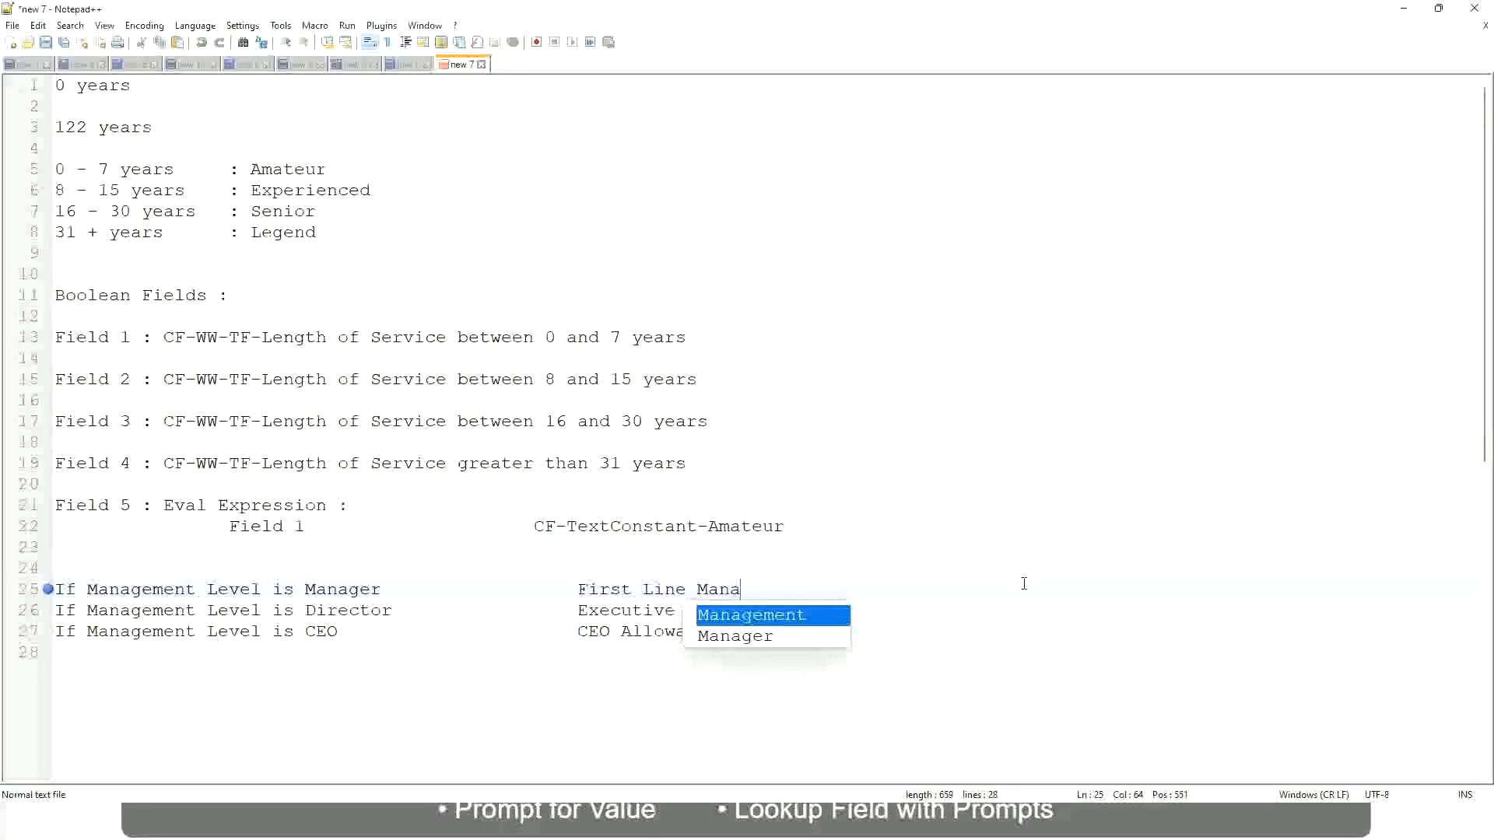
# Step: Insert "Name of the" before "First Line Manager" in the Manager rule's outcome
pyautogui.press('Left')
pyautogui.press('Left')
pyautogui.press('Left')
pyautogui.press('Left')
pyautogui.press('Left')
pyautogui.press('Left')
pyautogui.press('Left')
pyautogui.press('Left')
pyautogui.press('Left')
pyautogui.press('Left')
pyautogui.press('Left')
pyautogui.press('Left')
pyautogui.press('Left')
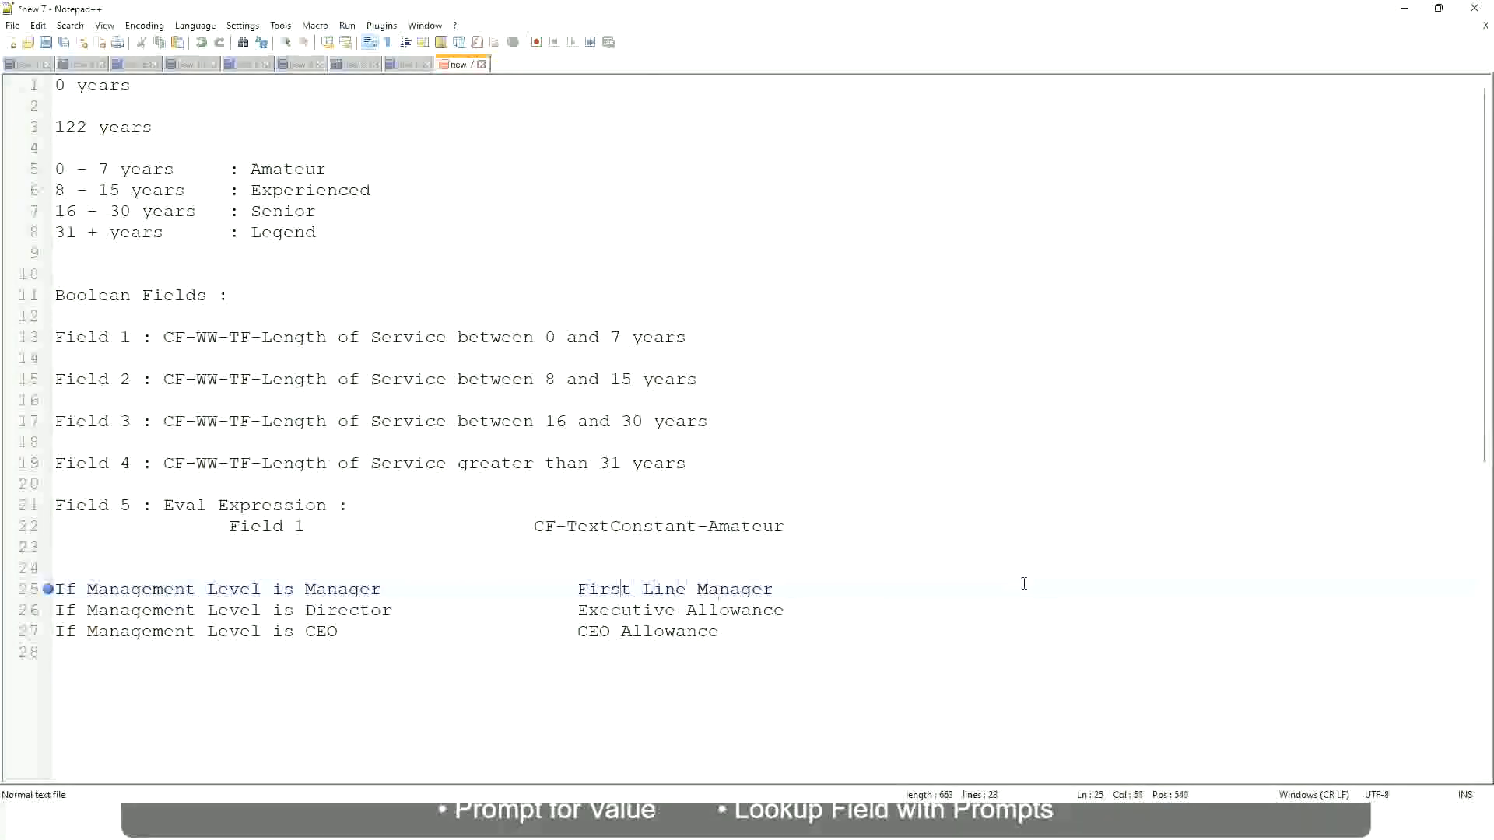
pyautogui.write('Name of the')
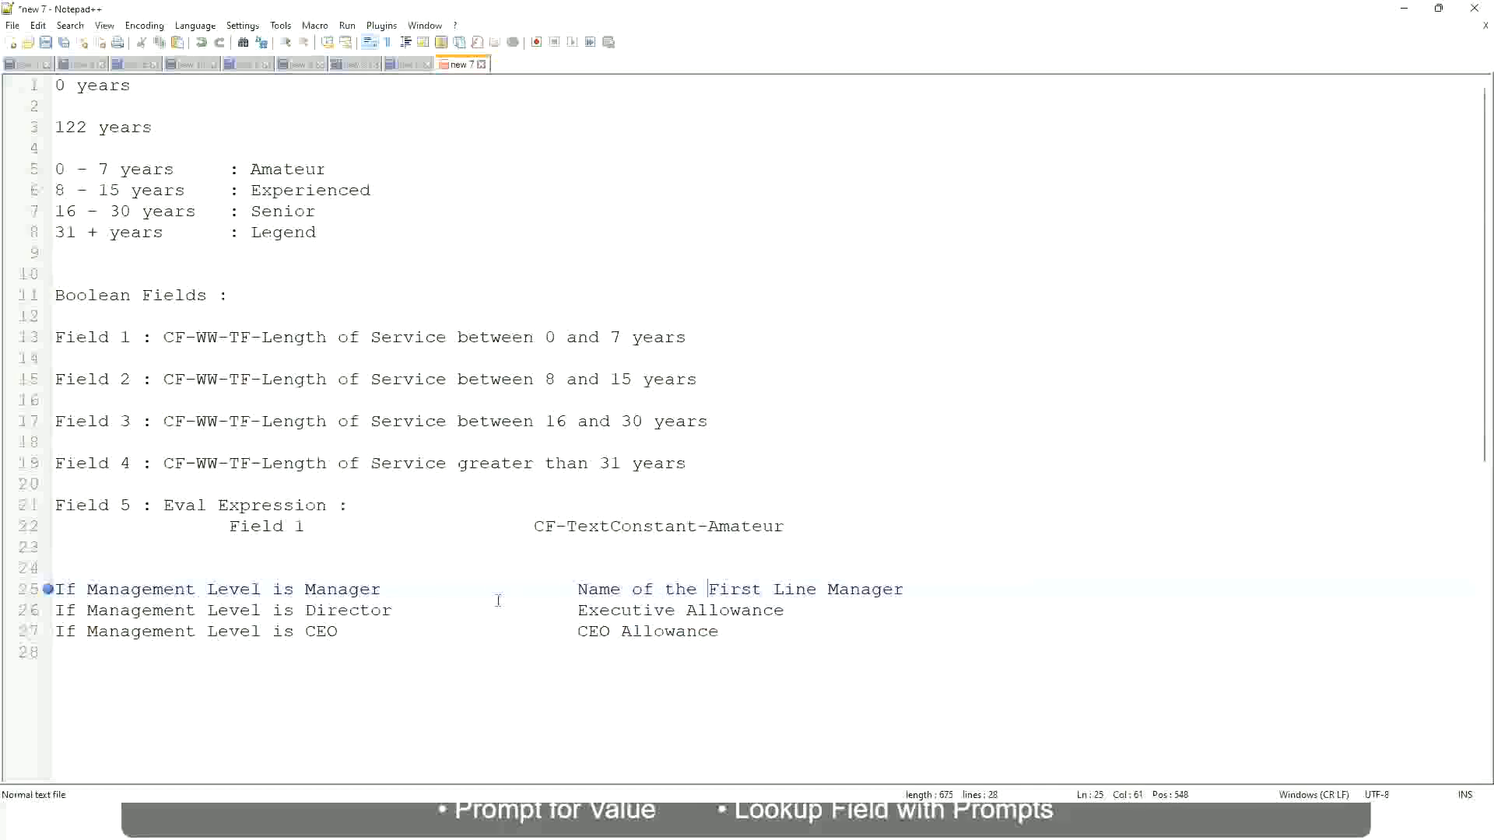
# Step: Replace "Executive Allowance" in the Director rule with "Name of"
pyautogui.click(577, 610)
pyautogui.keyDown('shift'); pyautogui.click(784, 610); pyautogui.keyUp('shift')
pyautogui.write('Name')
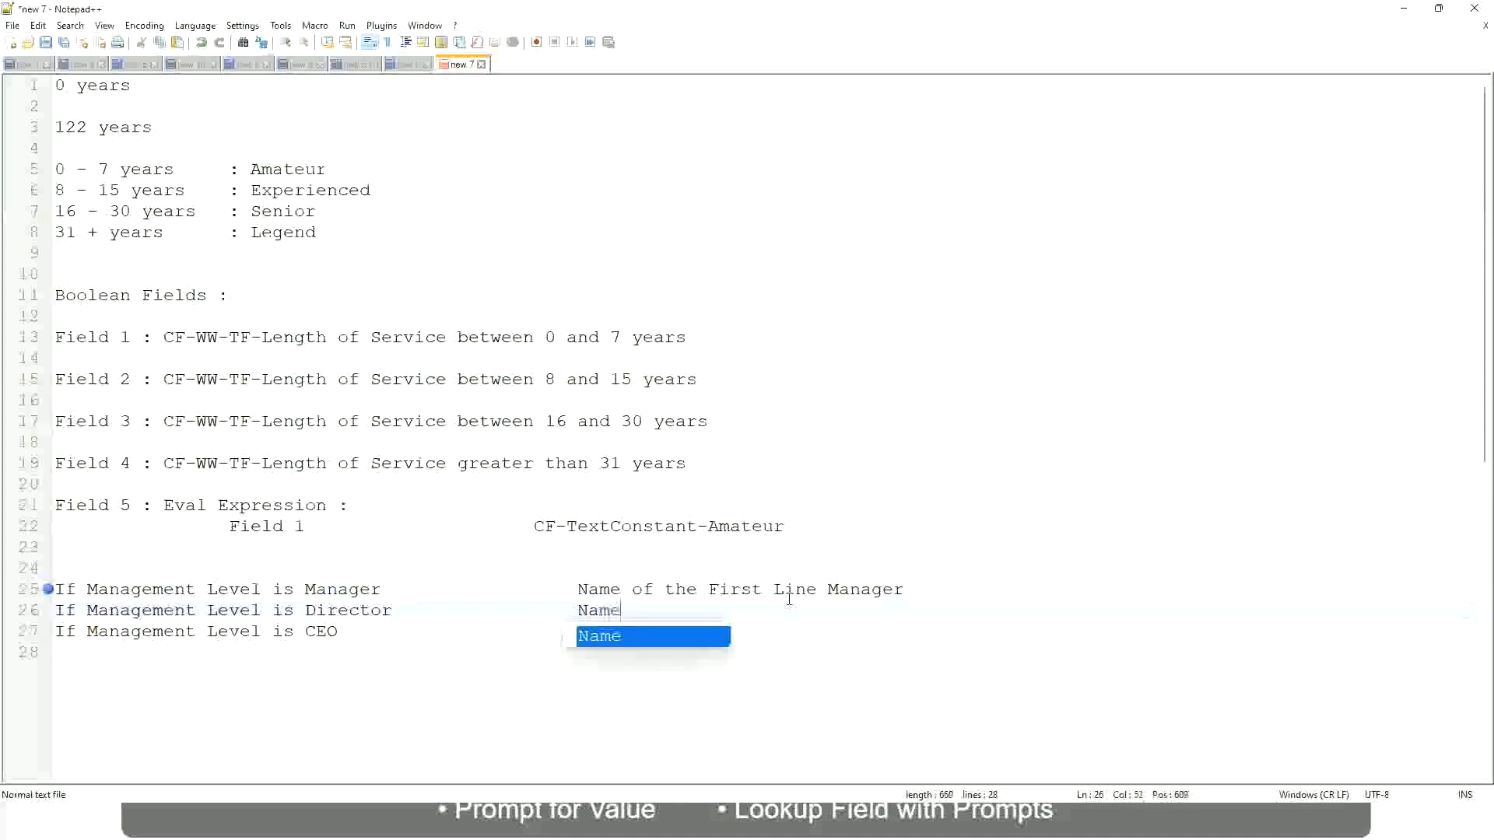
pyautogui.write(' of ')
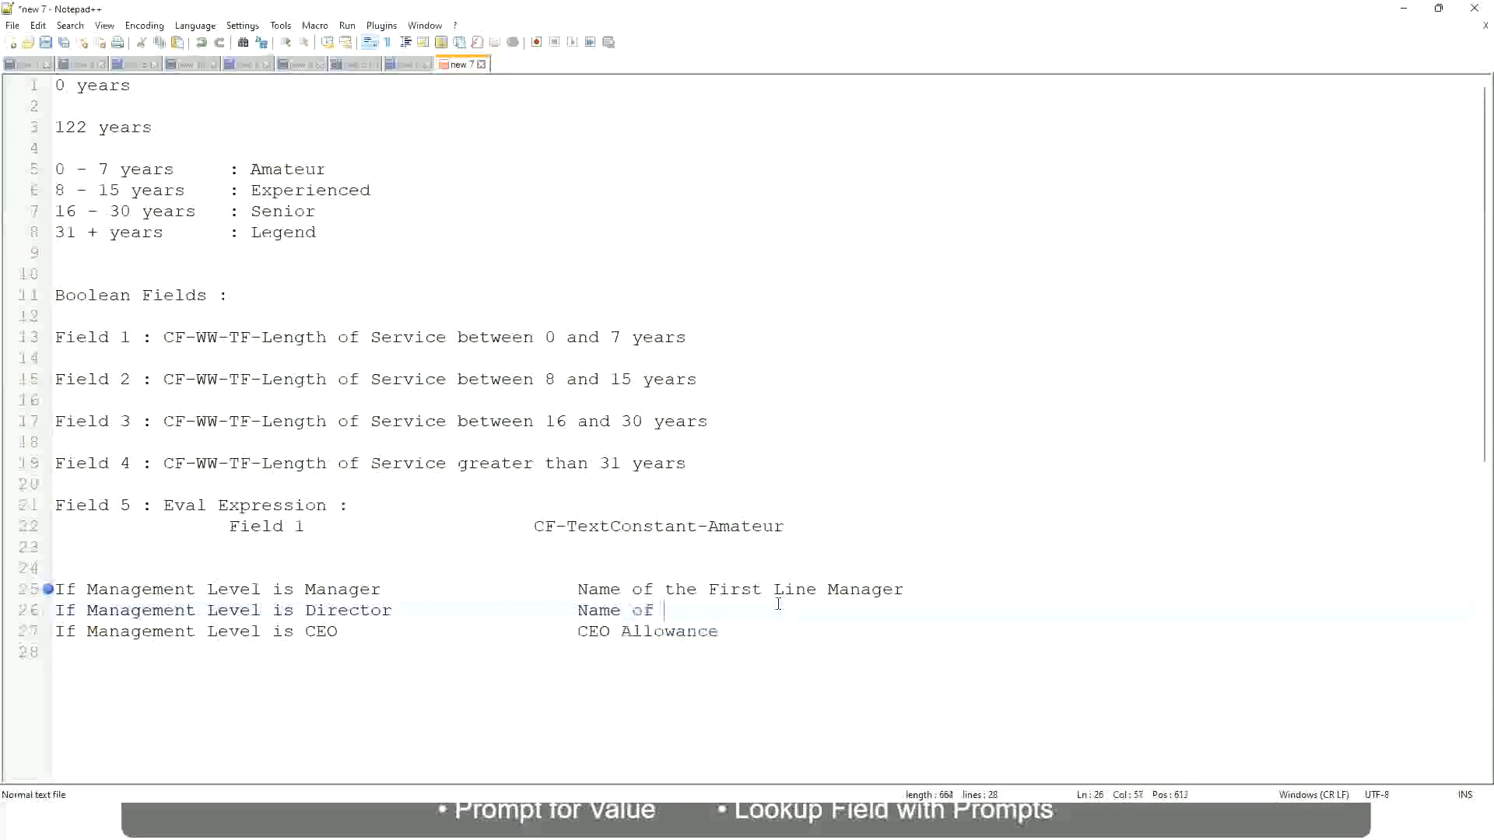
pyautogui.write('First')
pyautogui.press('BackSpace')
pyautogui.press('BackSpace')
pyautogui.press('BackSpace')
pyautogui.press('BackSpace')
pyautogui.press('BackSpace')
pyautogui.press('BackSpace')
# Step: Change "First" to "Second" in the Manager rule's outcome and complete the Director rule's outcome as "Name of Manager"
pyautogui.doubleClick(731, 590)
pyautogui.write('Second')
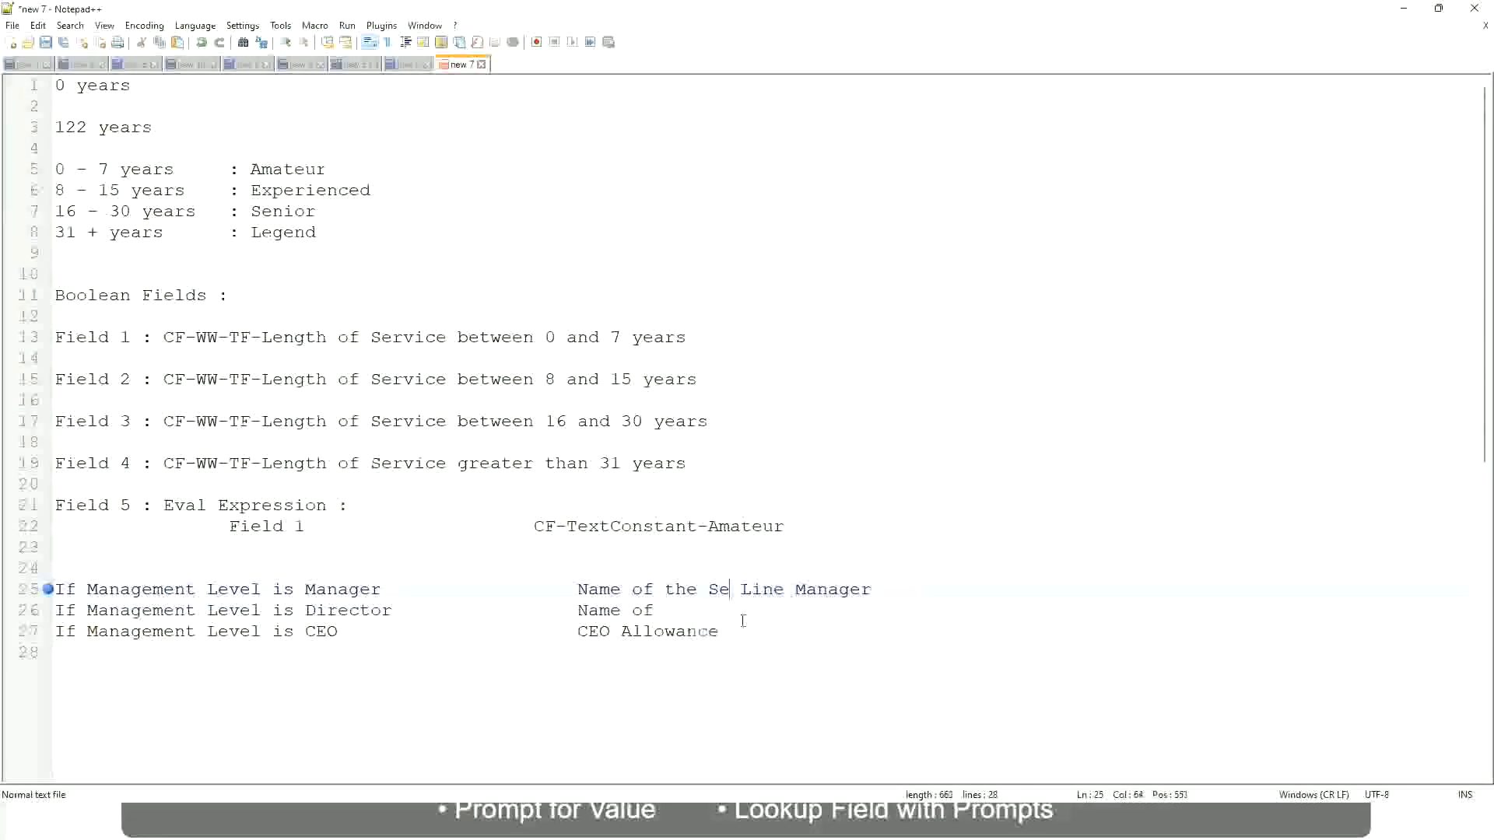
pyautogui.press('BackSpace')
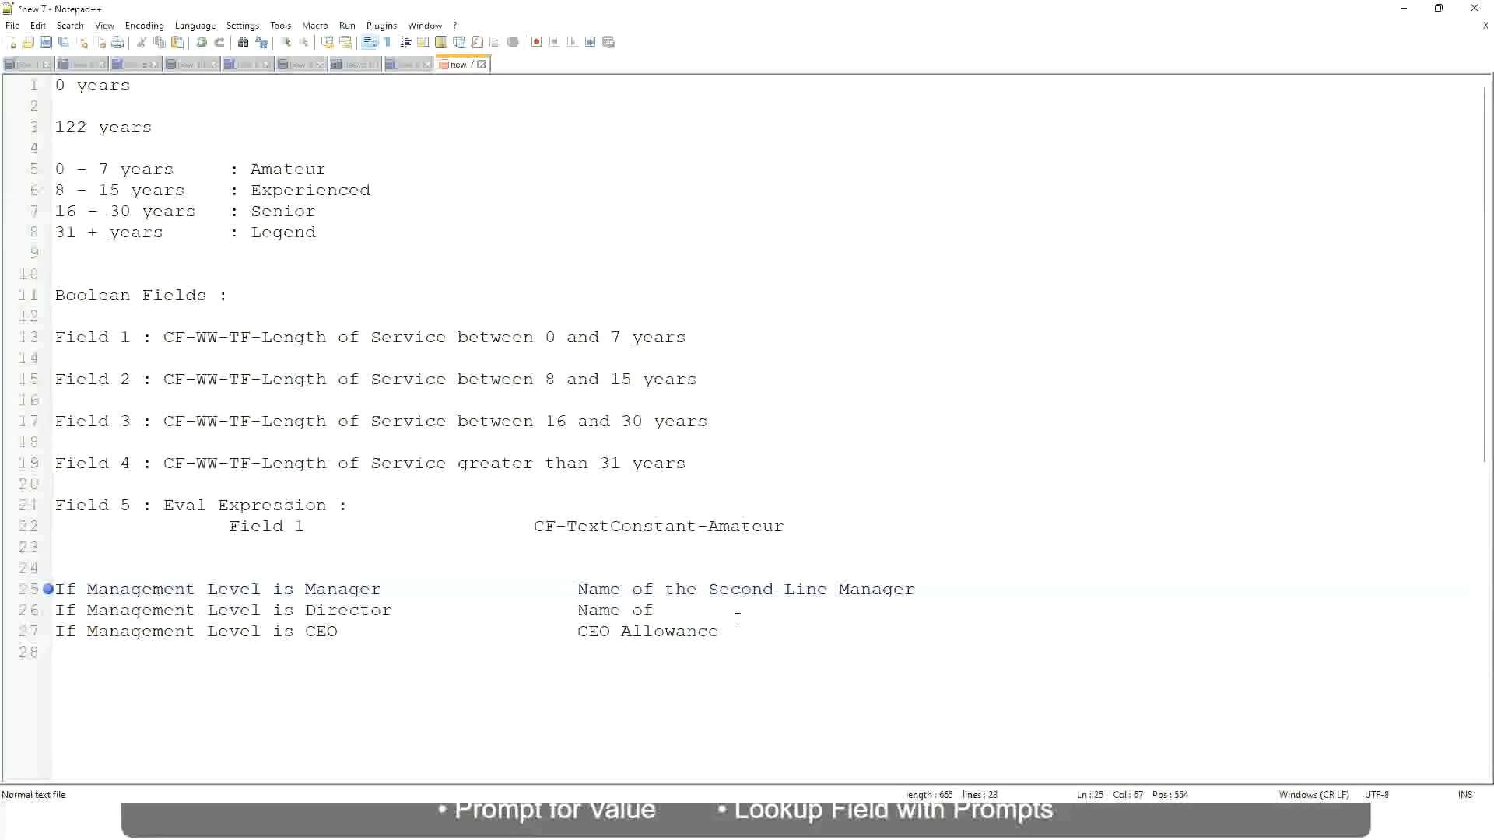
pyautogui.click(676, 610)
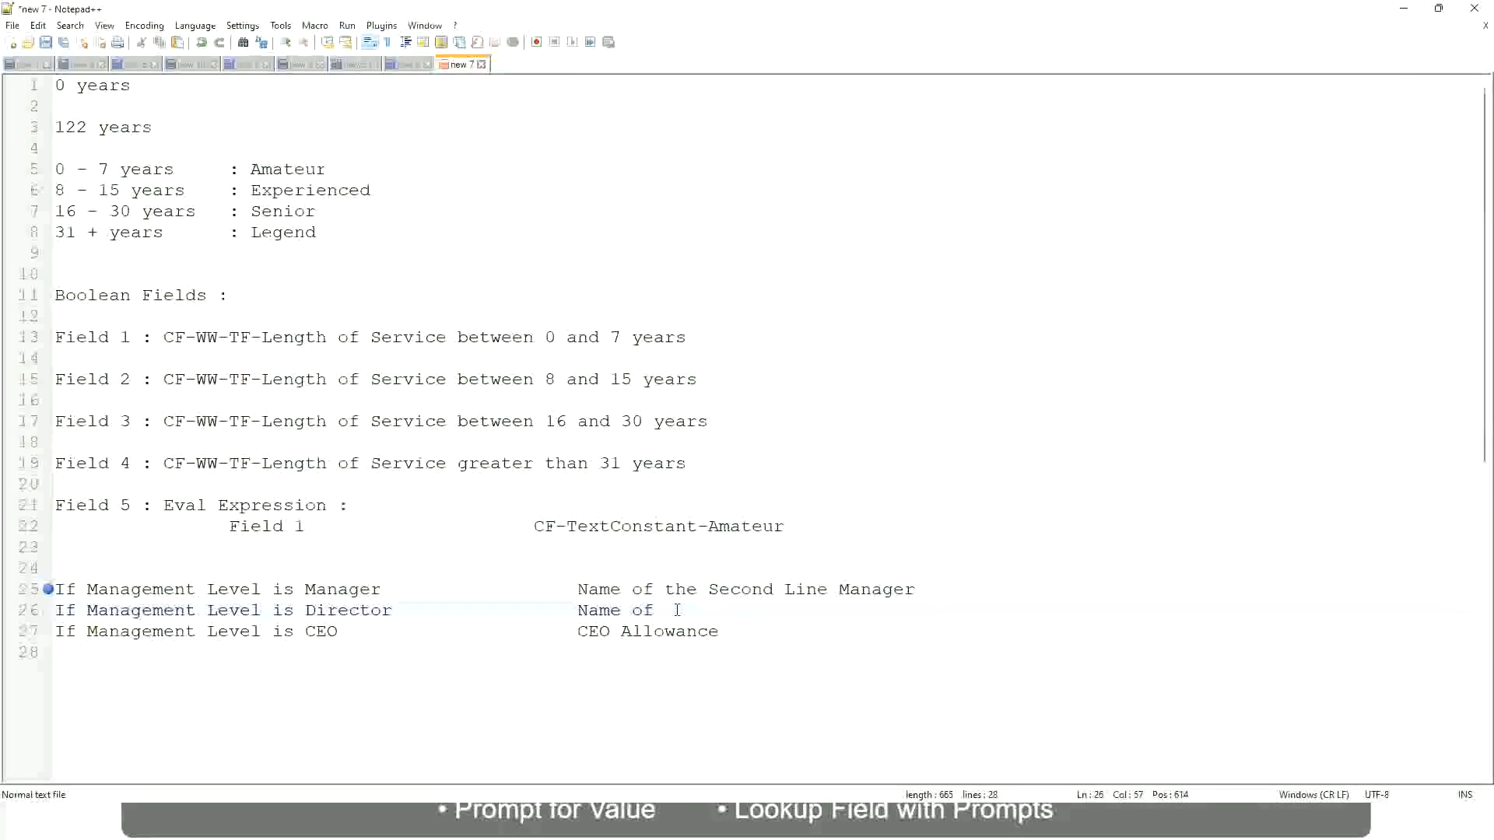
pyautogui.write('Manager')
# Step: Replace "CEO Allowance" in the CEO rule with "name of CEO/Himself/Herself"
pyautogui.moveTo(577, 631); pyautogui.dragTo(739, 631)
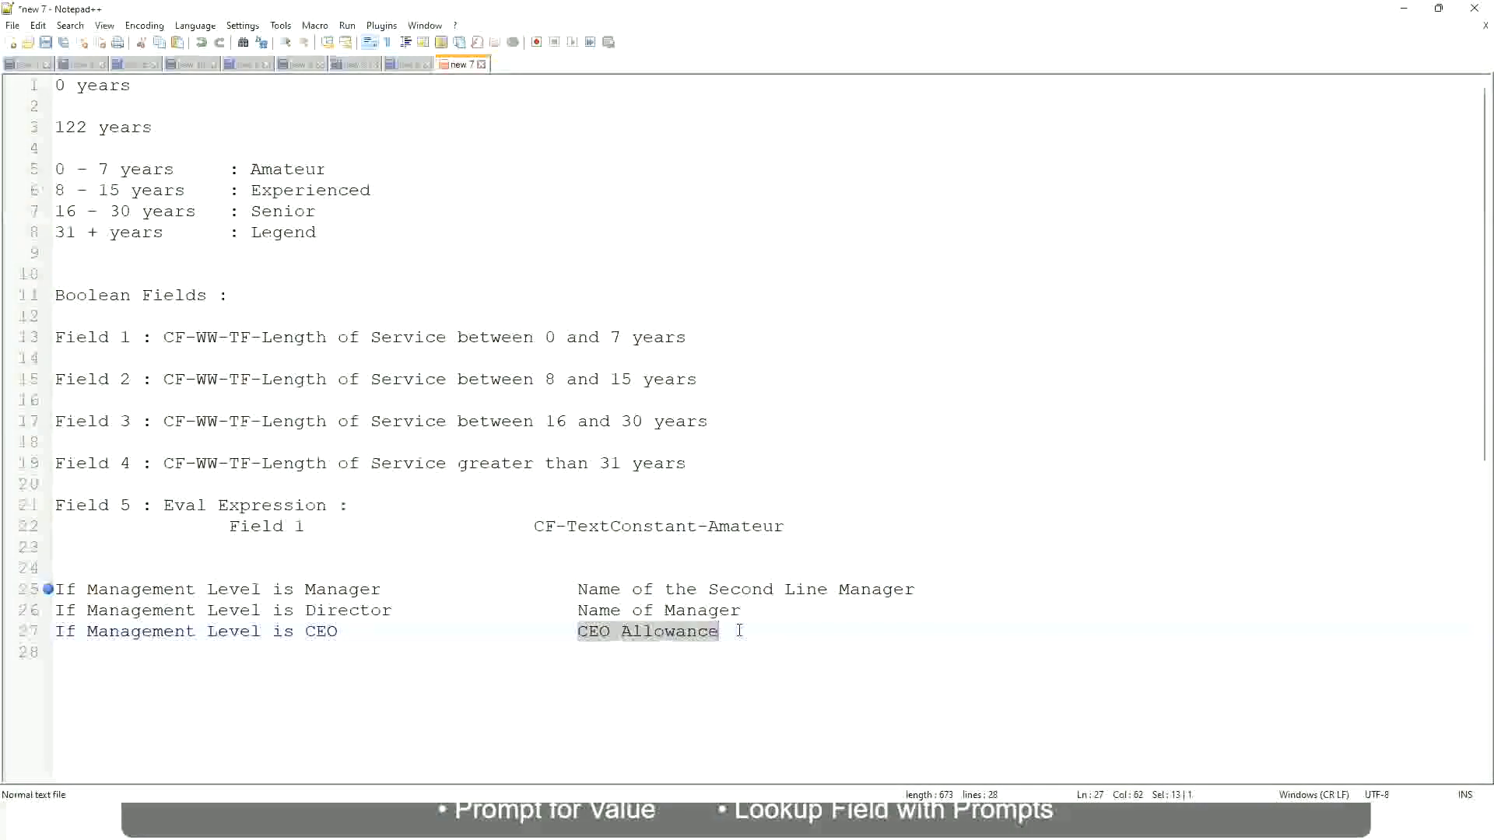
pyautogui.write('name of CEO ')
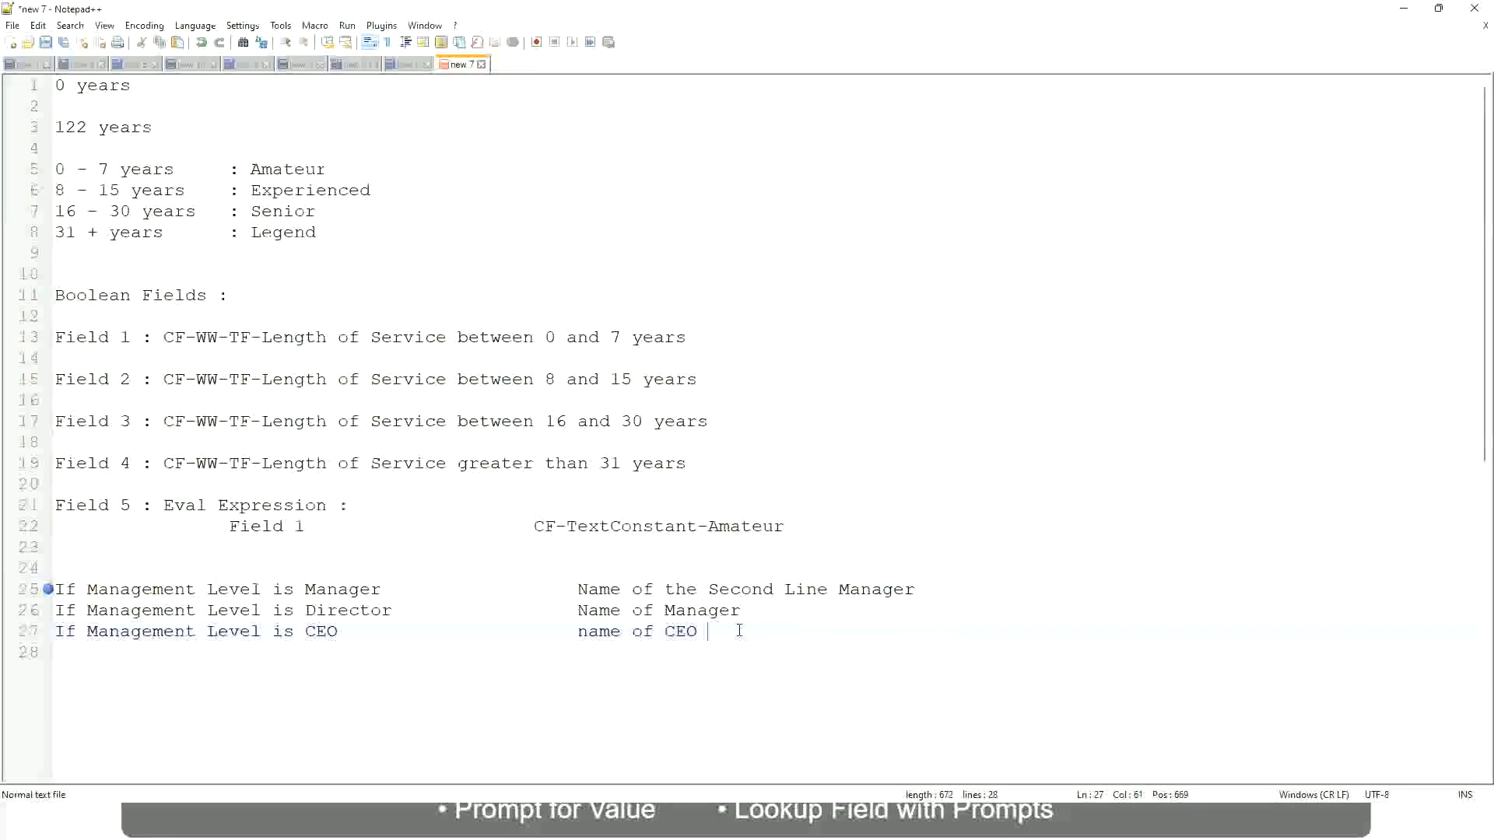
pyautogui.write('/Himself/Herself')
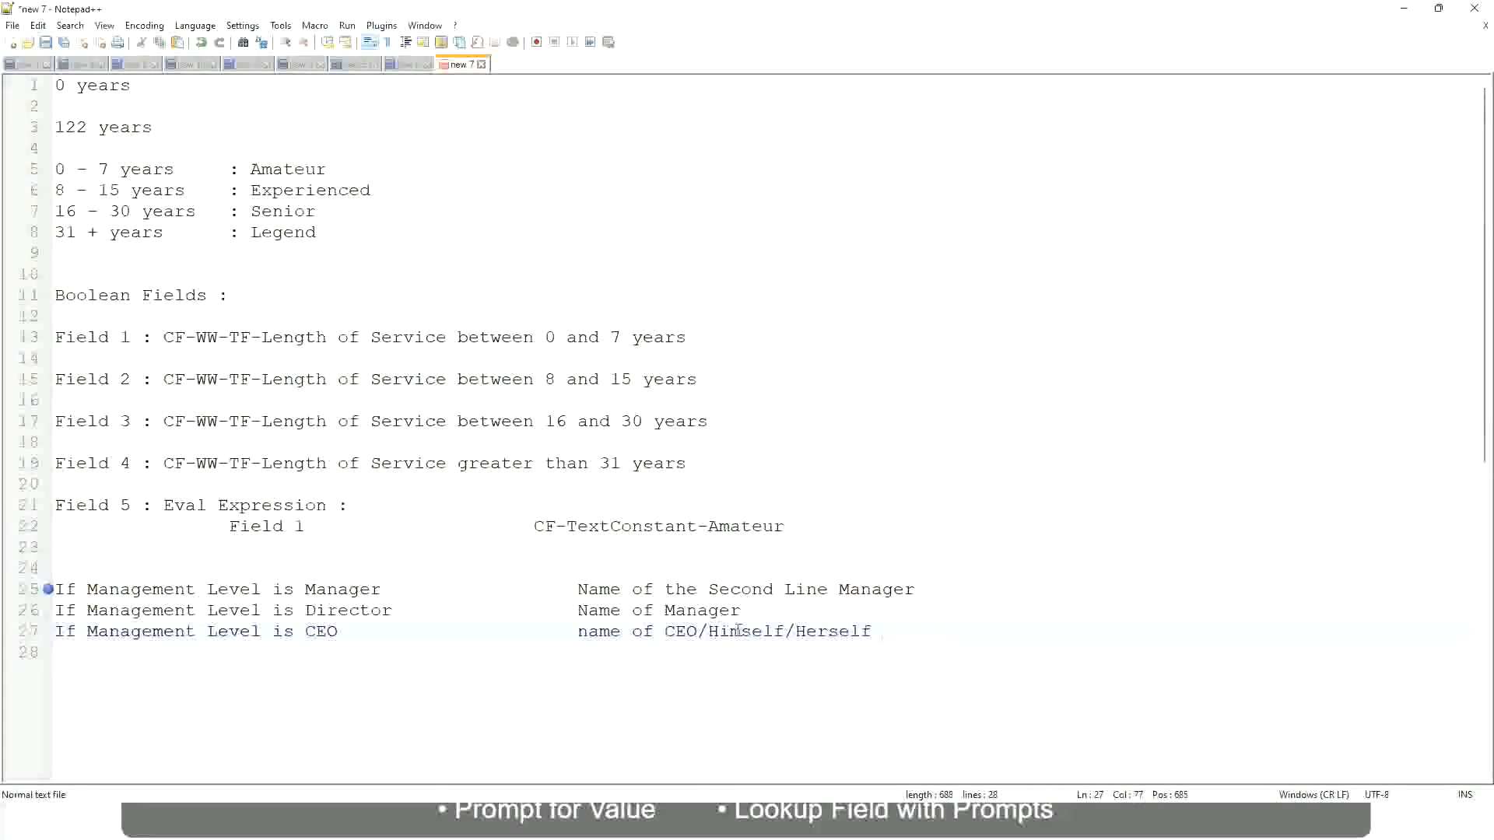
# Step: Review the Manager, Director and CEO rules together with their outcomes
pyautogui.click(537, 632)
pyautogui.click(163, 589)
pyautogui.click(227, 589)
pyautogui.click(348, 589)
pyautogui.click(306, 609)
pyautogui.click(369, 610)
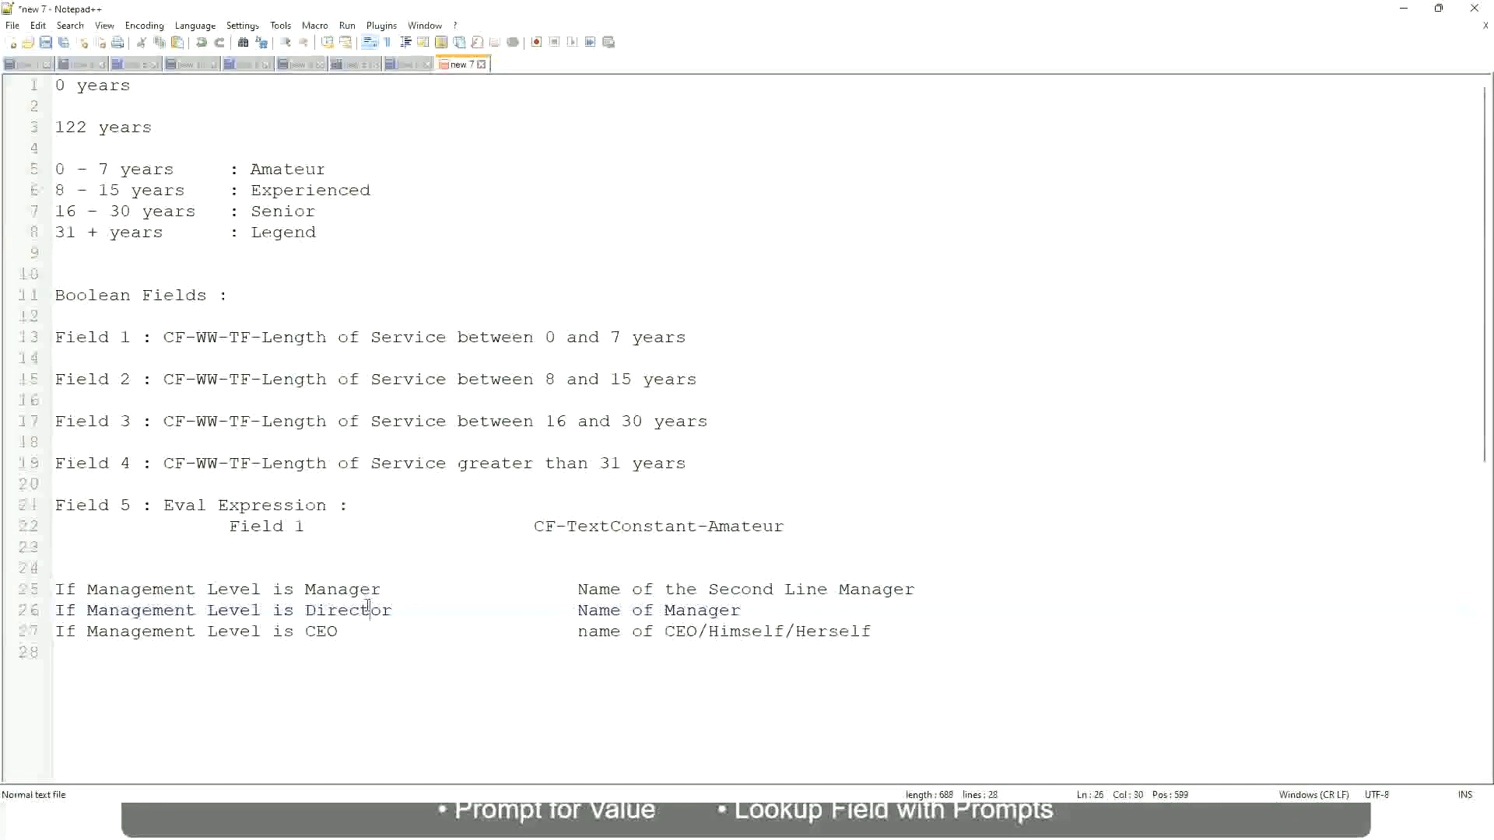
pyautogui.click(741, 610)
pyautogui.click(335, 612)
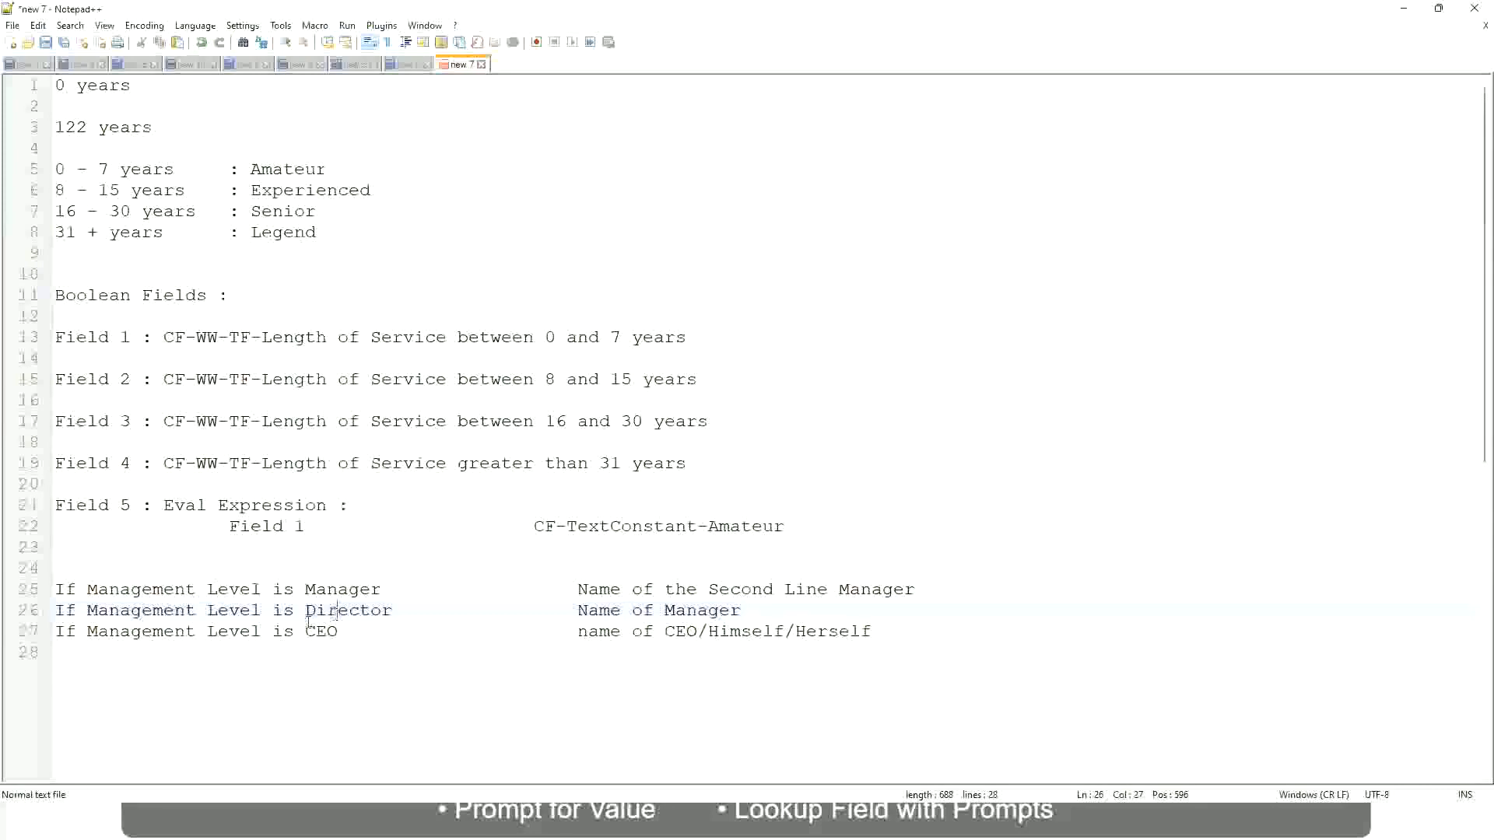
pyautogui.click(323, 632)
pyautogui.click(699, 634)
pyautogui.click(876, 632)
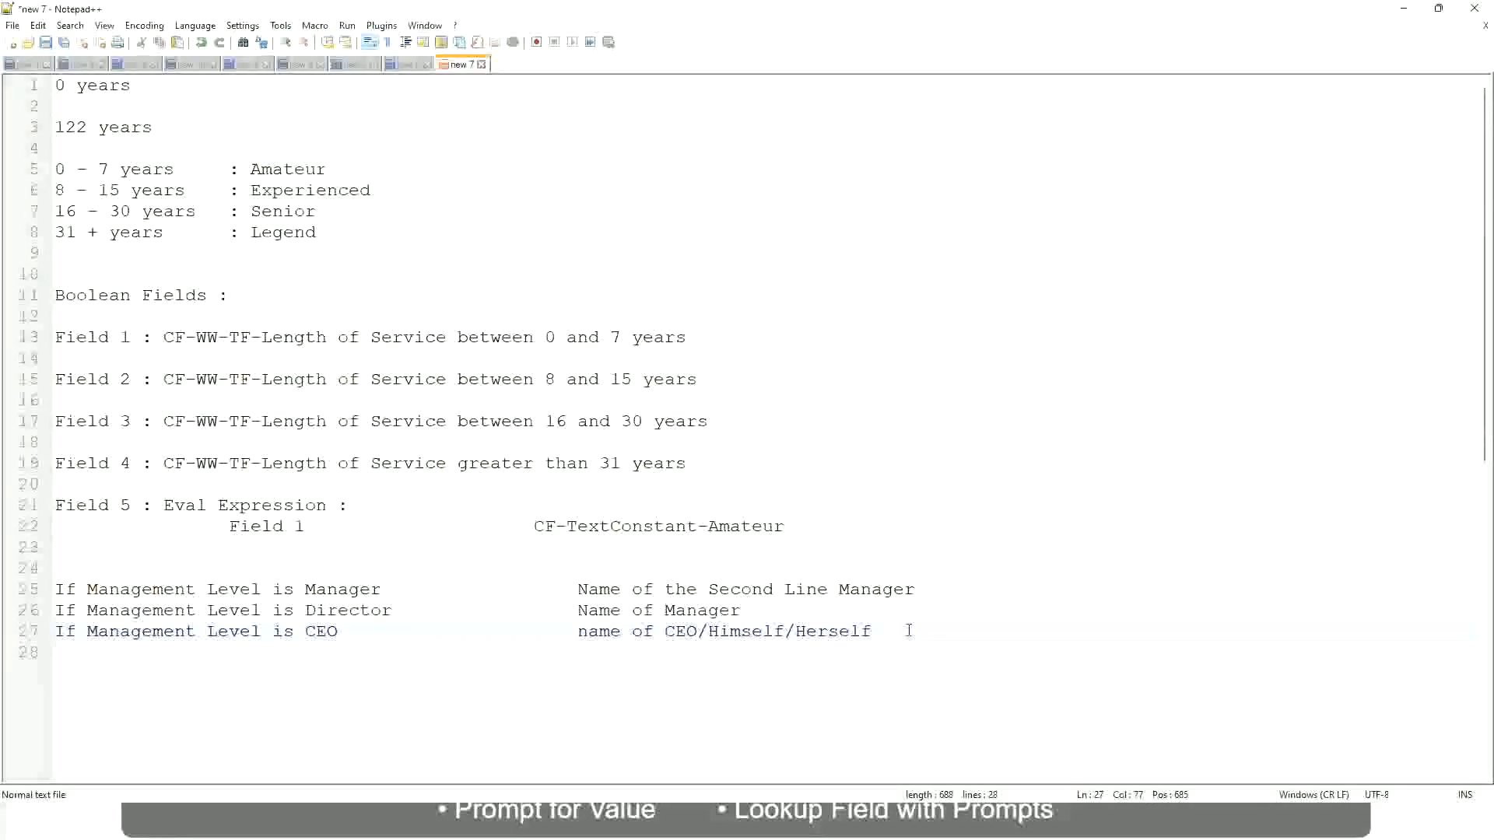
pyautogui.moveTo(884, 630); pyautogui.dragTo(48, 593)
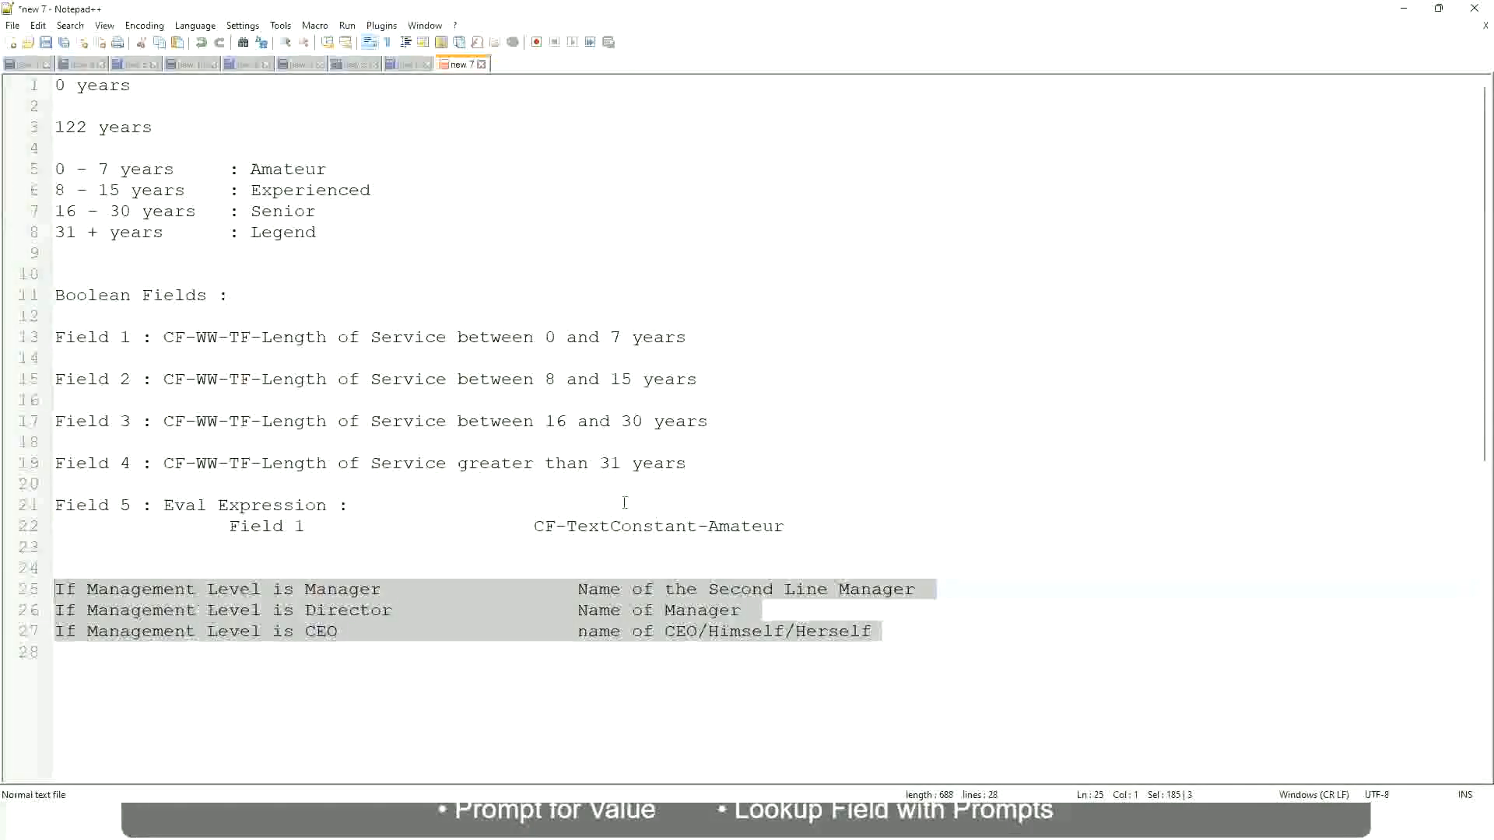
# Step: Examine the Manager rule's condition and its outcome "Name of the Second Line Manager"
pyautogui.click(631, 589)
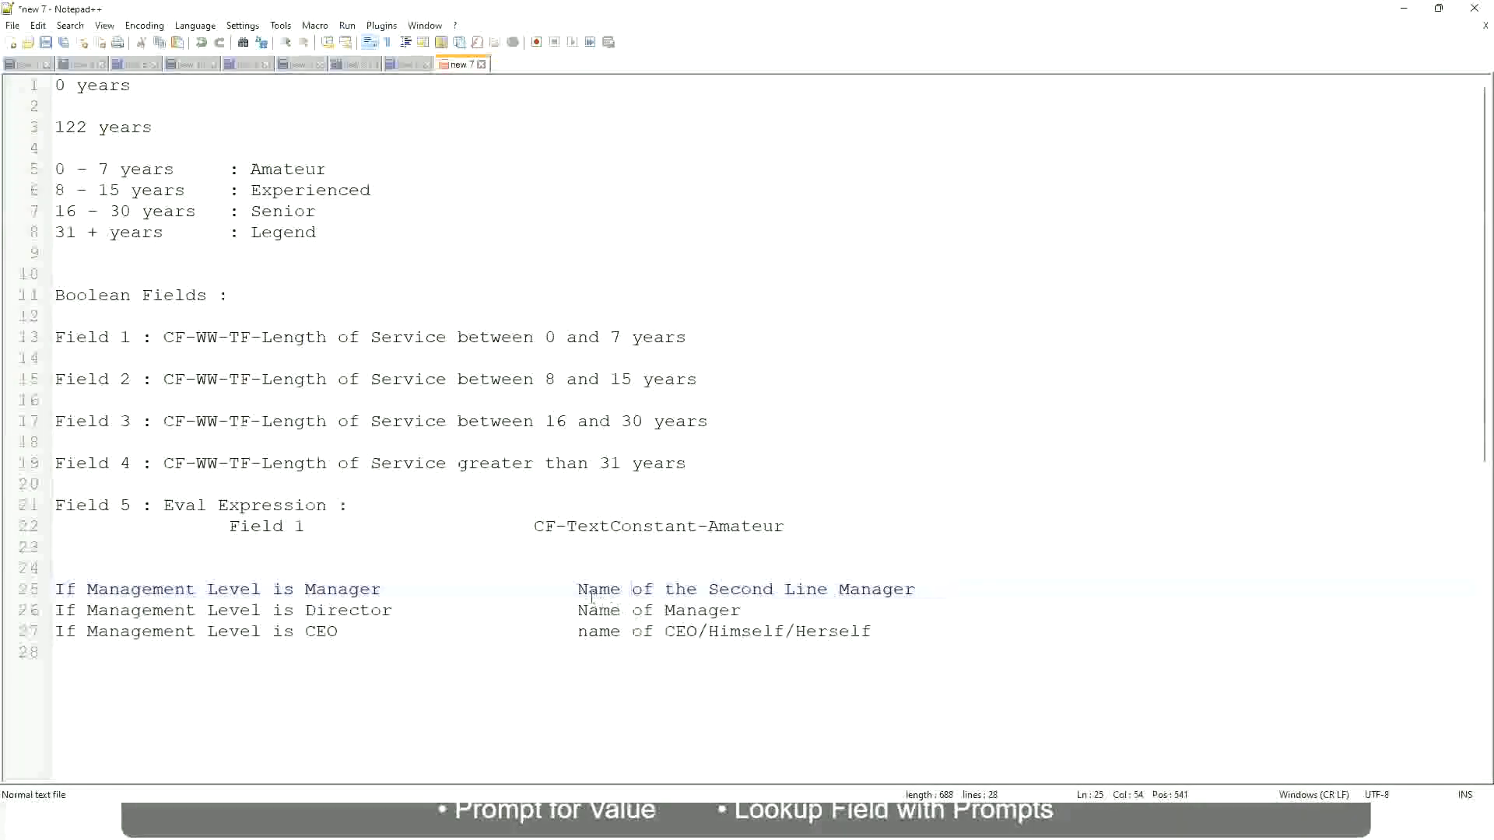
pyautogui.moveTo(577, 589); pyautogui.dragTo(915, 589)
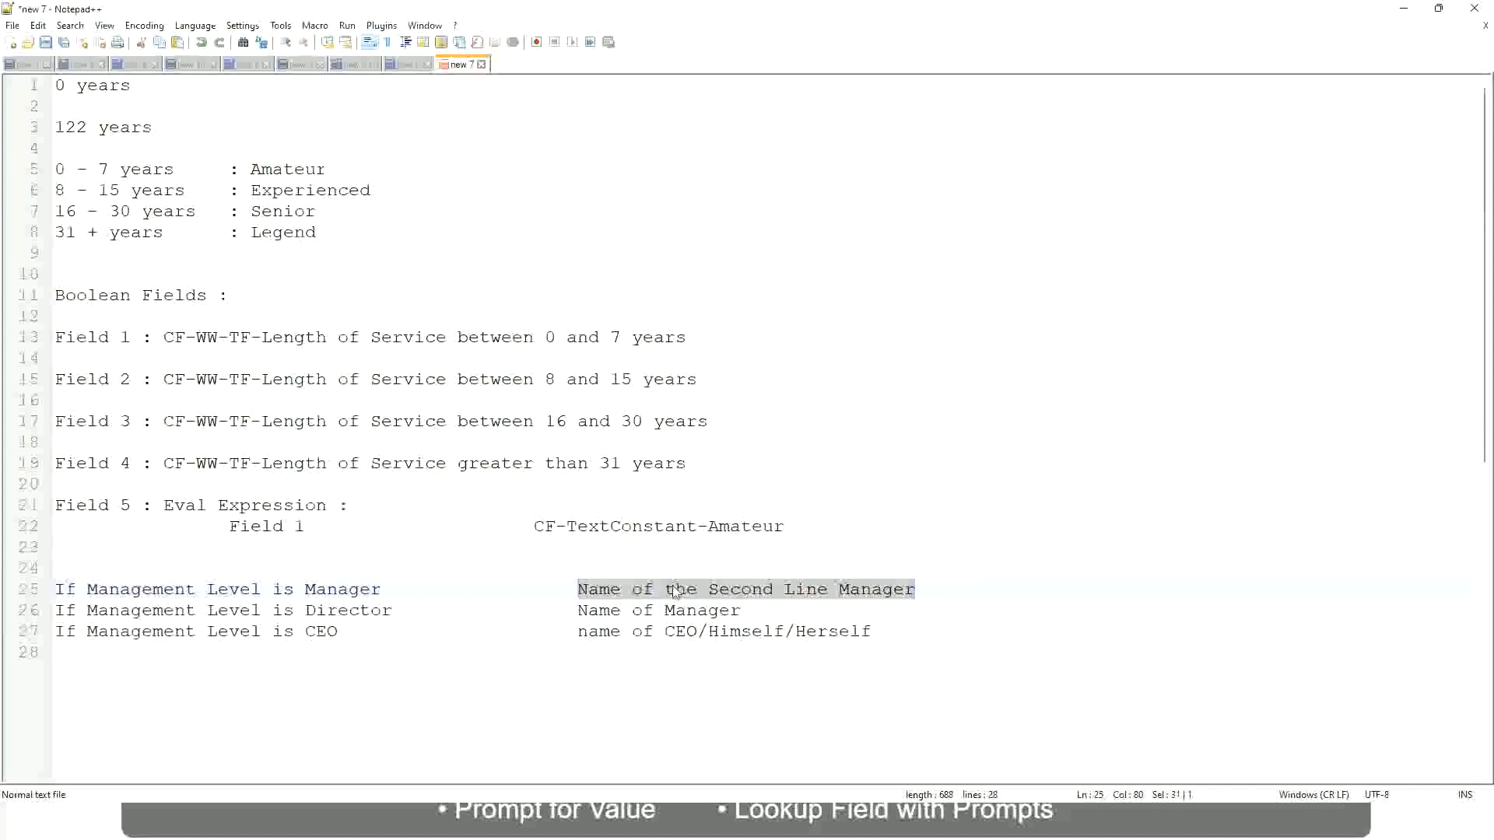
pyautogui.click(699, 597)
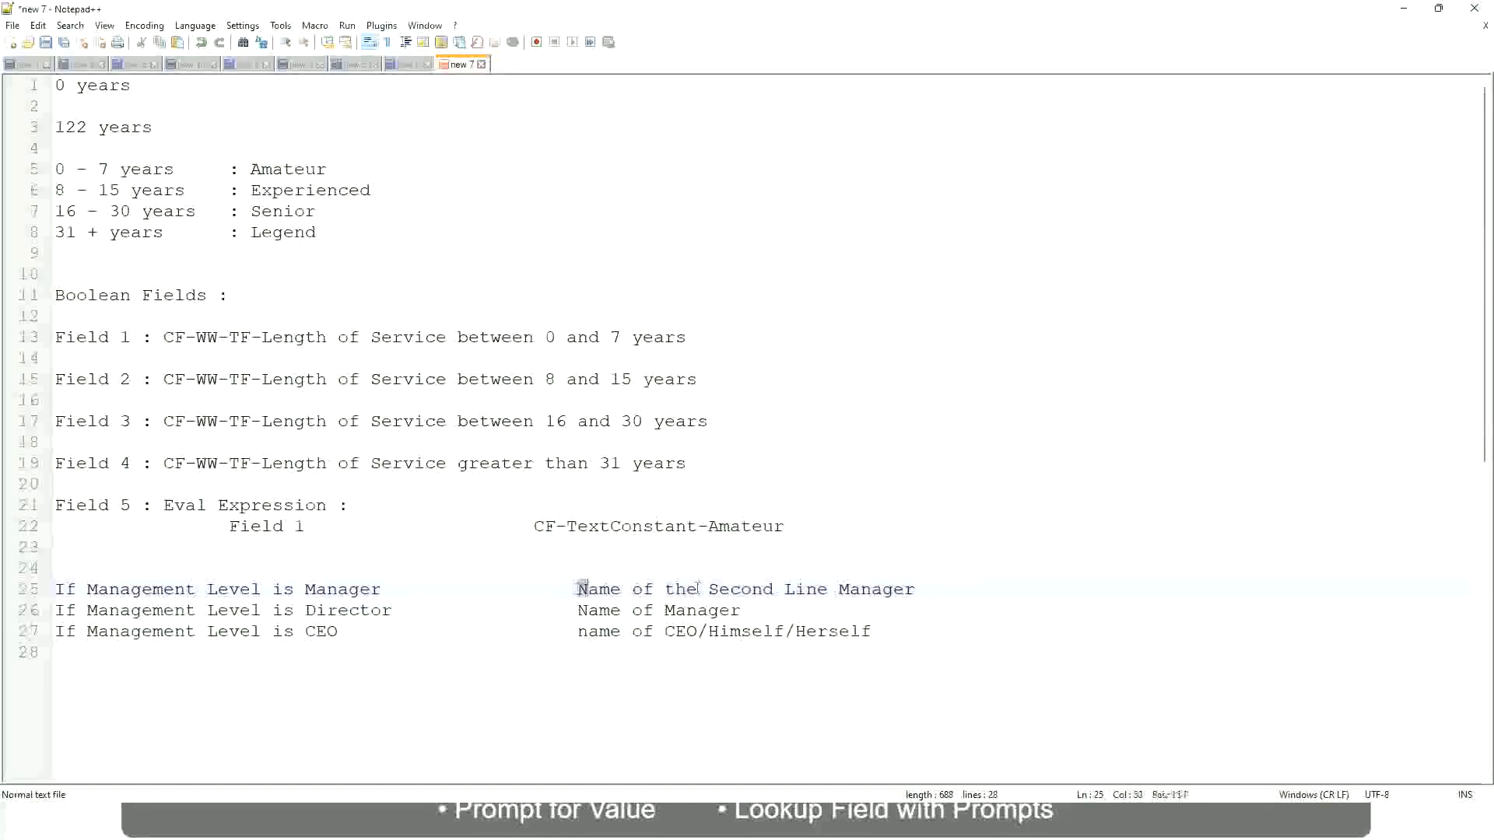
pyautogui.moveTo(576, 589); pyautogui.dragTo(918, 589)
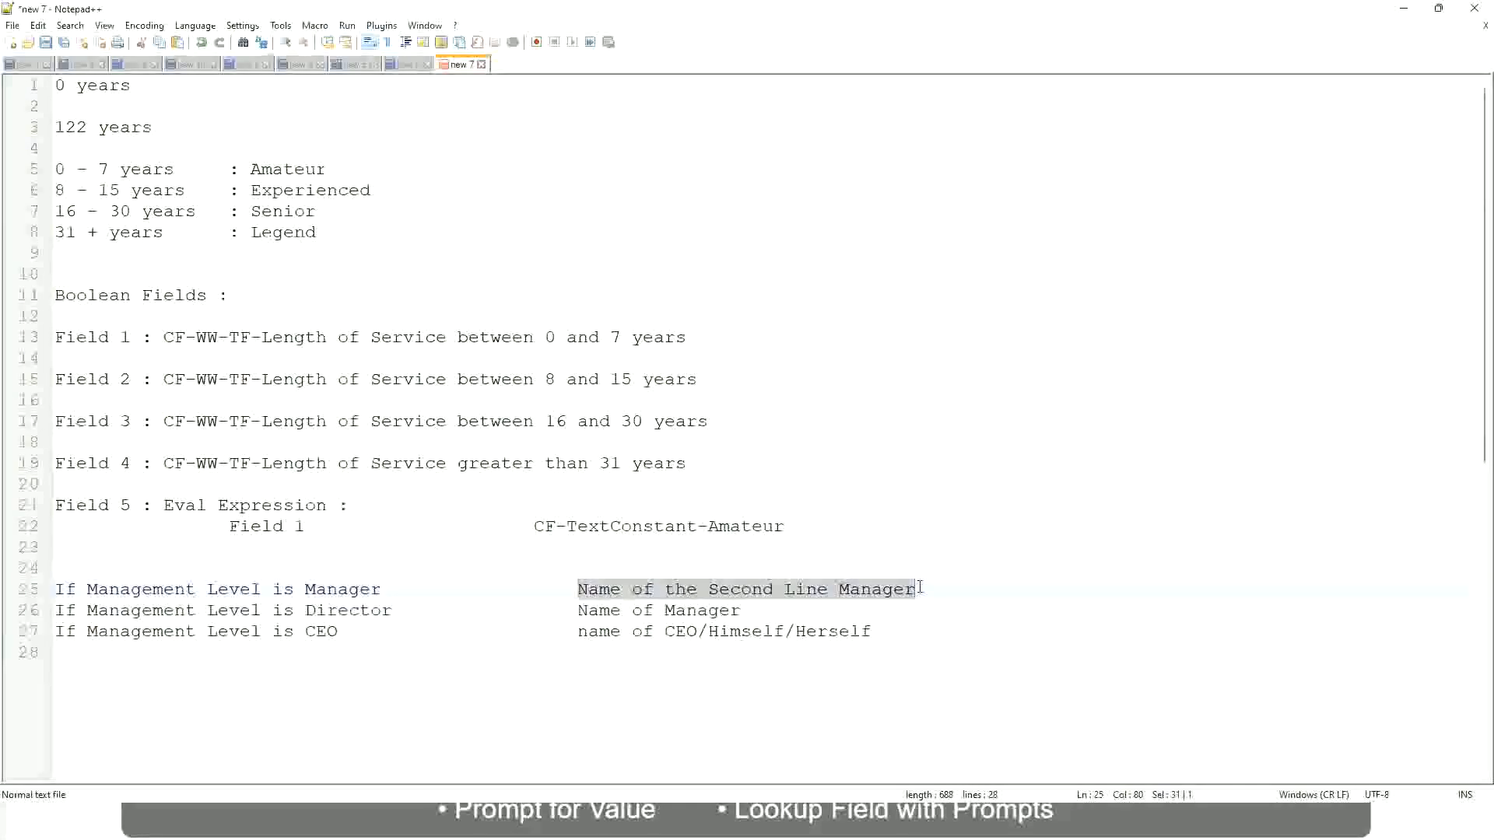
pyautogui.click(767, 591)
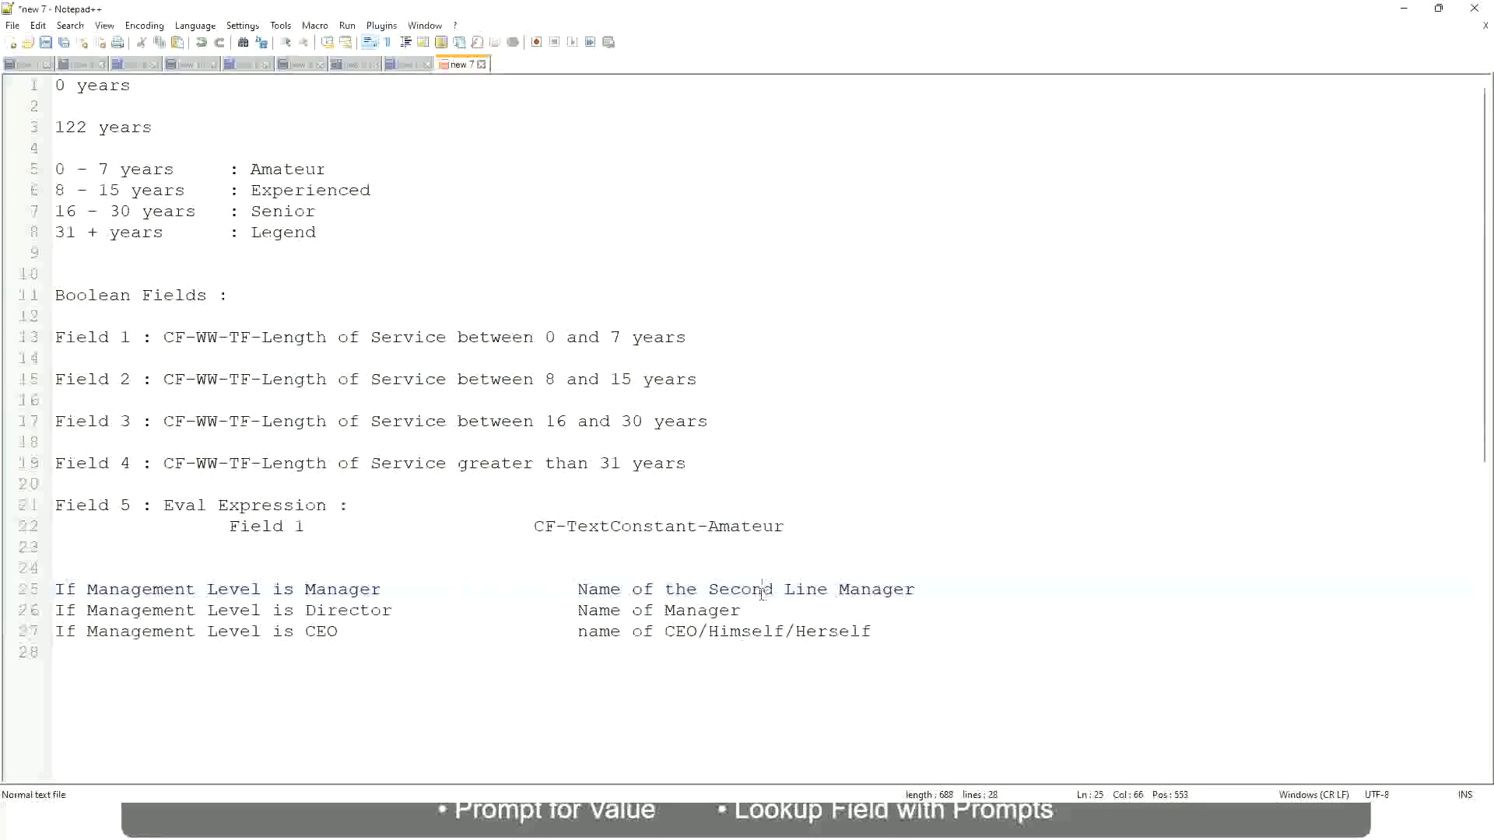
pyautogui.click(389, 589)
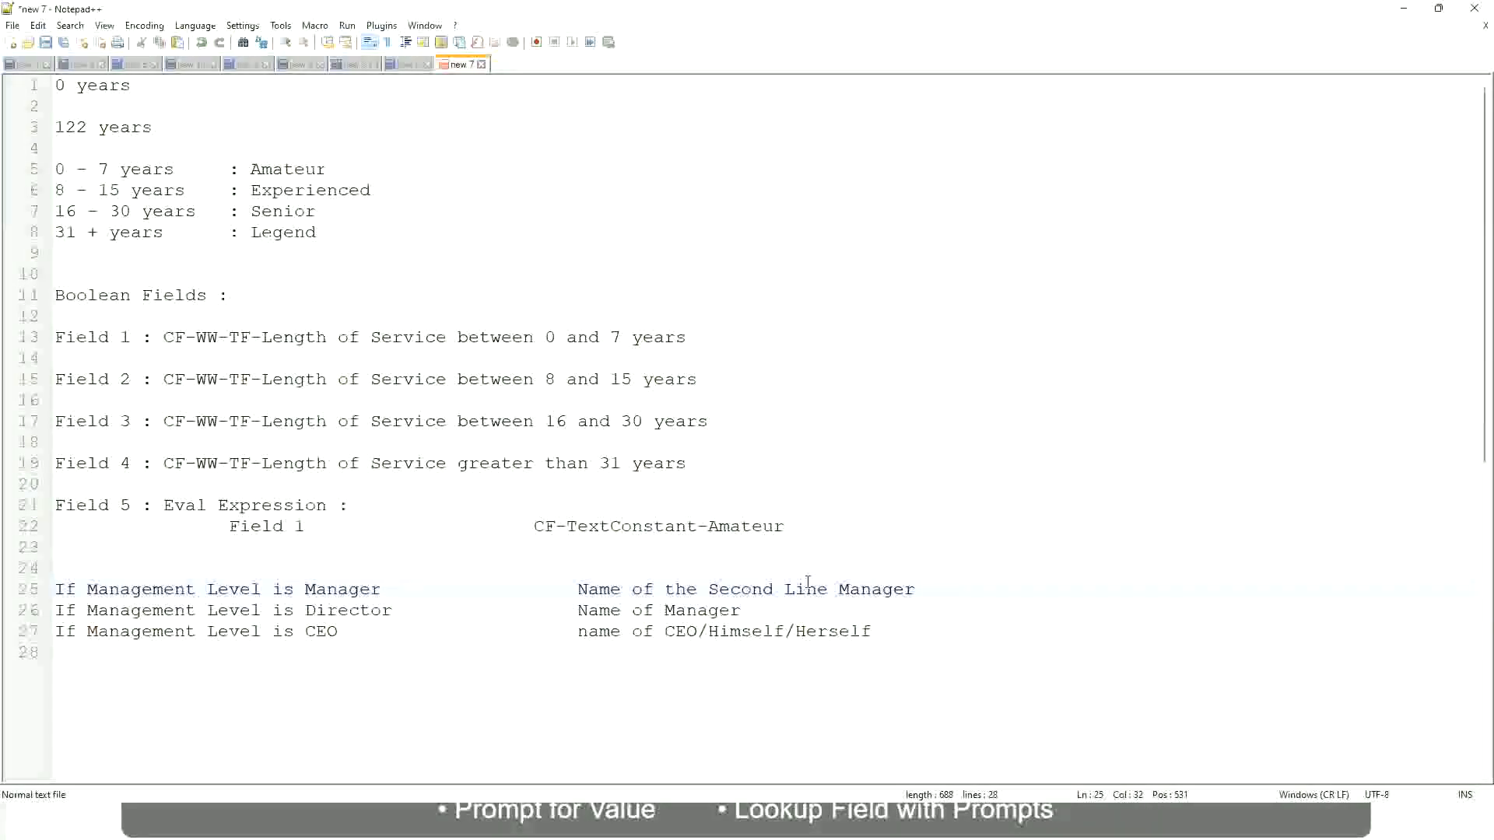
pyautogui.click(766, 587)
pyautogui.moveTo(817, 589); pyautogui.dragTo(827, 589)
pyautogui.click(937, 587)
pyautogui.click(882, 587)
# Step: Compare the experience band labels Amateur, Experienced, Senior and Legend with the outcomes of the three management level rules
pyautogui.doubleClick(287, 170)
pyautogui.doubleClick(302, 190)
pyautogui.doubleClick(283, 212)
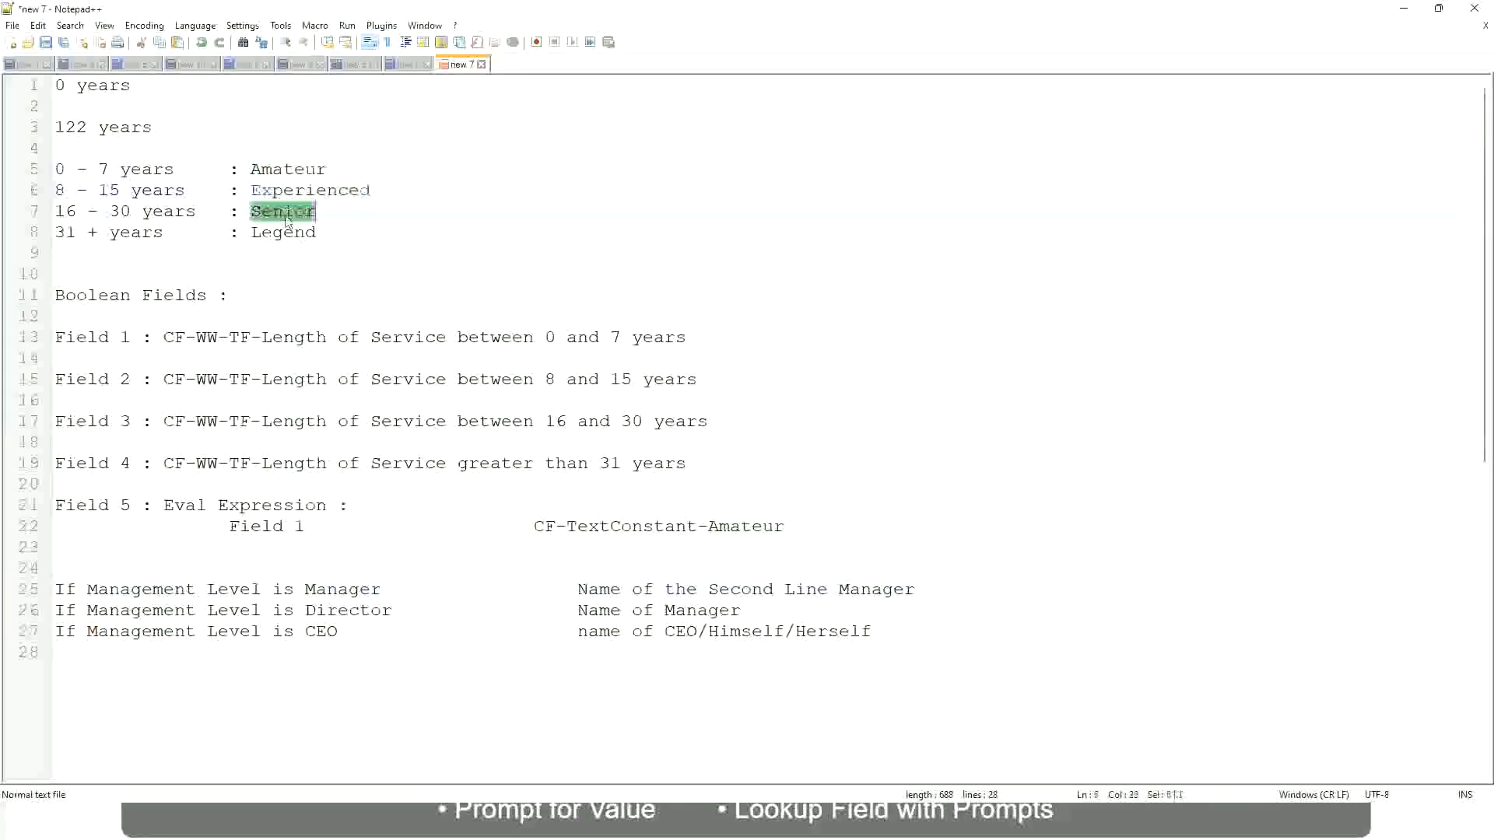
pyautogui.click(283, 232)
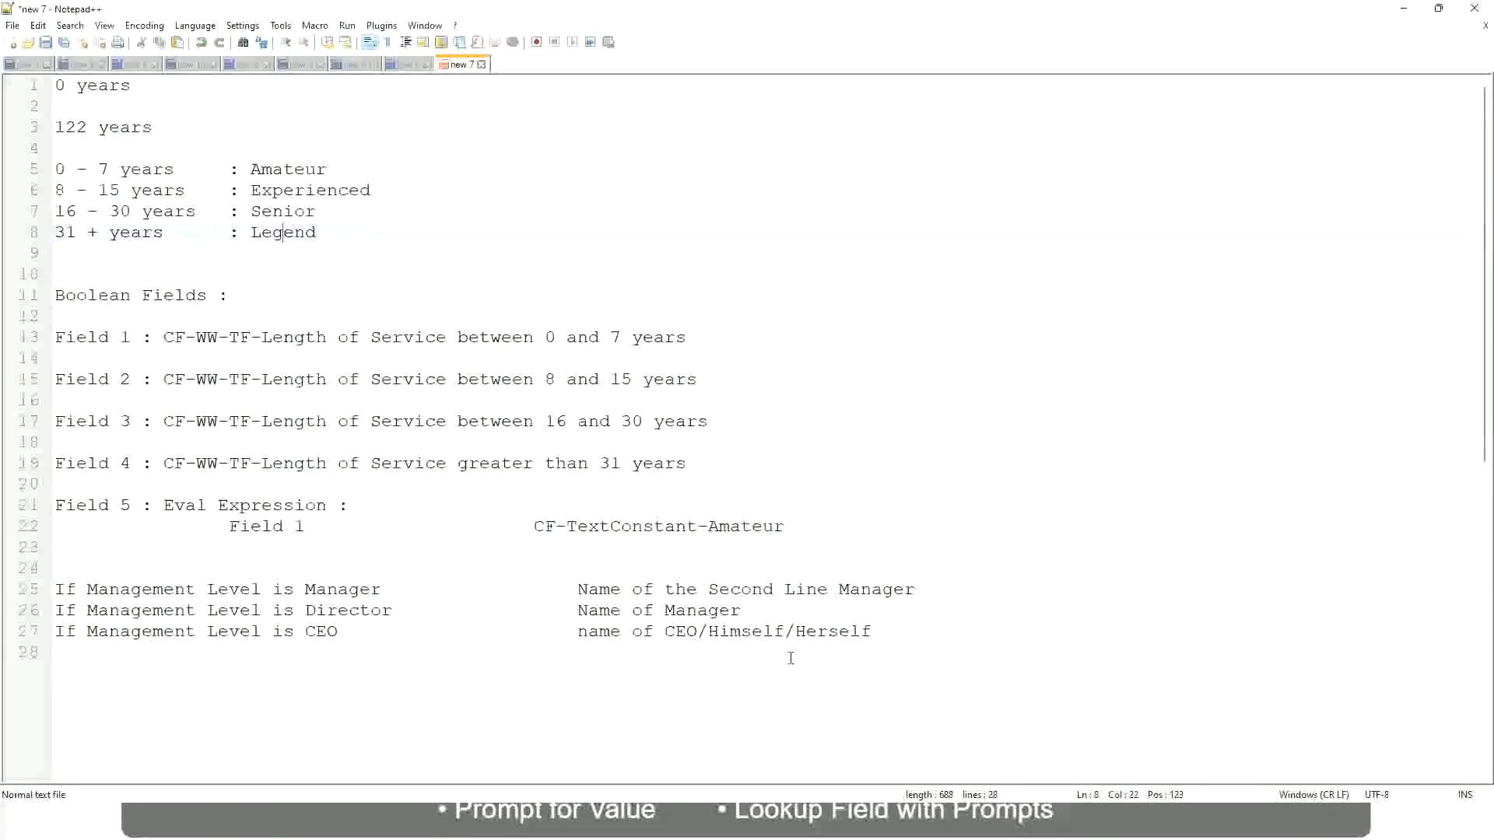
pyautogui.click(765, 632)
pyautogui.click(696, 610)
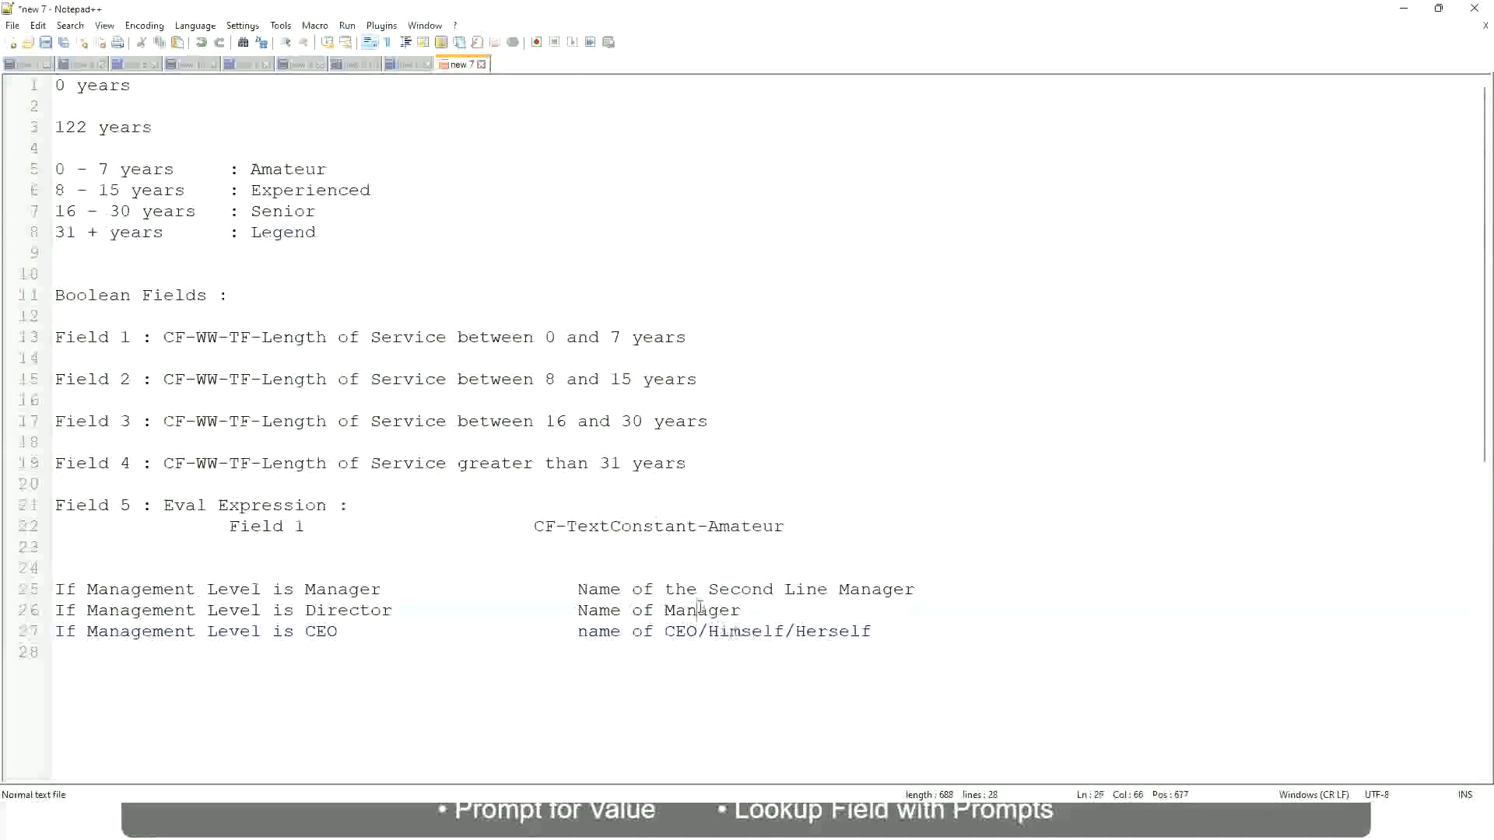
pyautogui.click(717, 590)
pyautogui.click(406, 618)
# Step: Switch to Workday and close the save confirmation of the Lookup Range Band field "CF-WW-LRB-Identify Experience Bands from years of Service"
pyautogui.hotkey('alt', 'Tab')
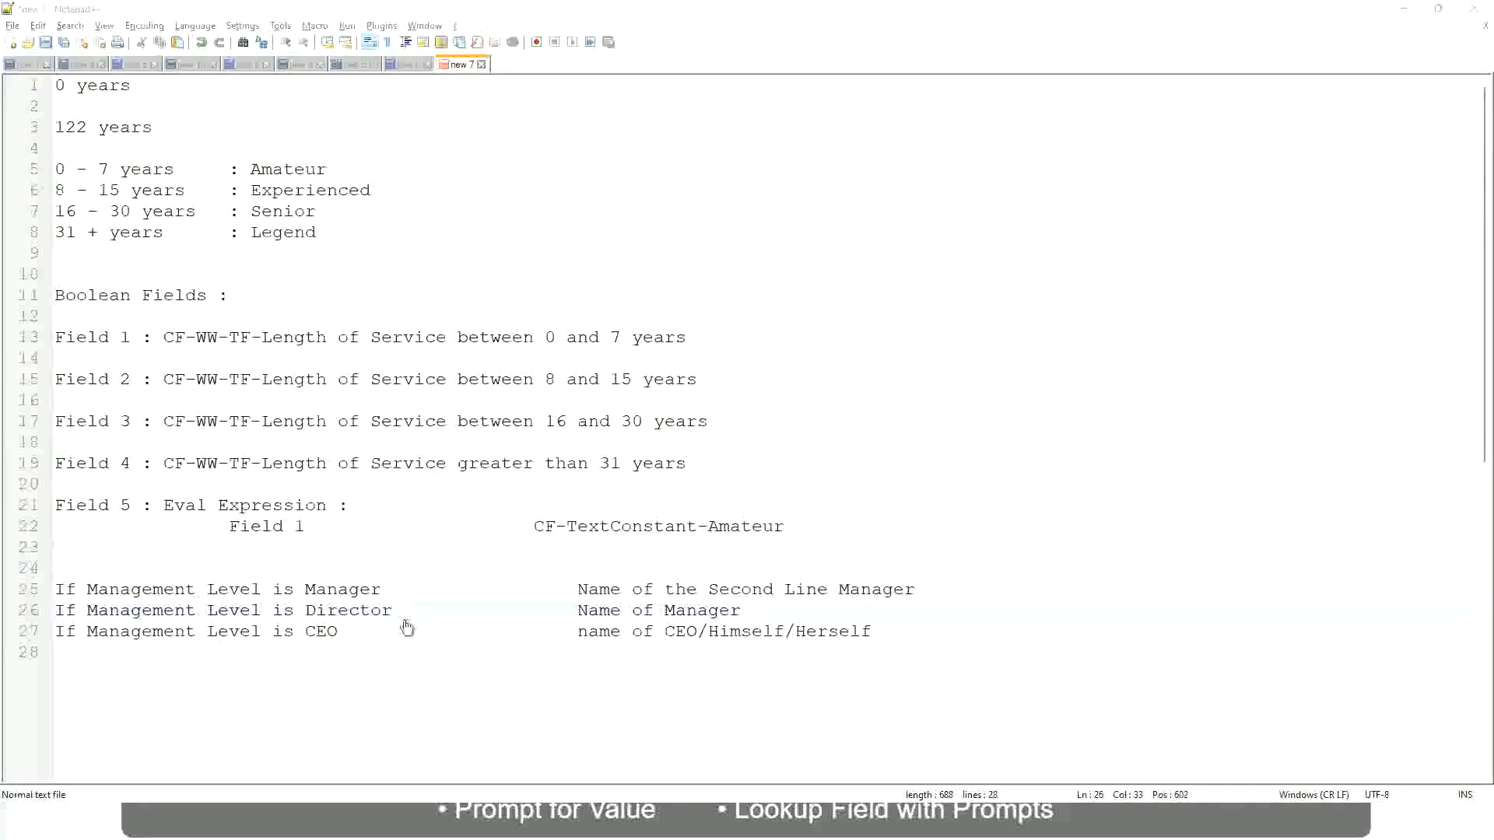
pyautogui.scroll(-4, 554, 267)
pyautogui.scroll(4, 580, 299)
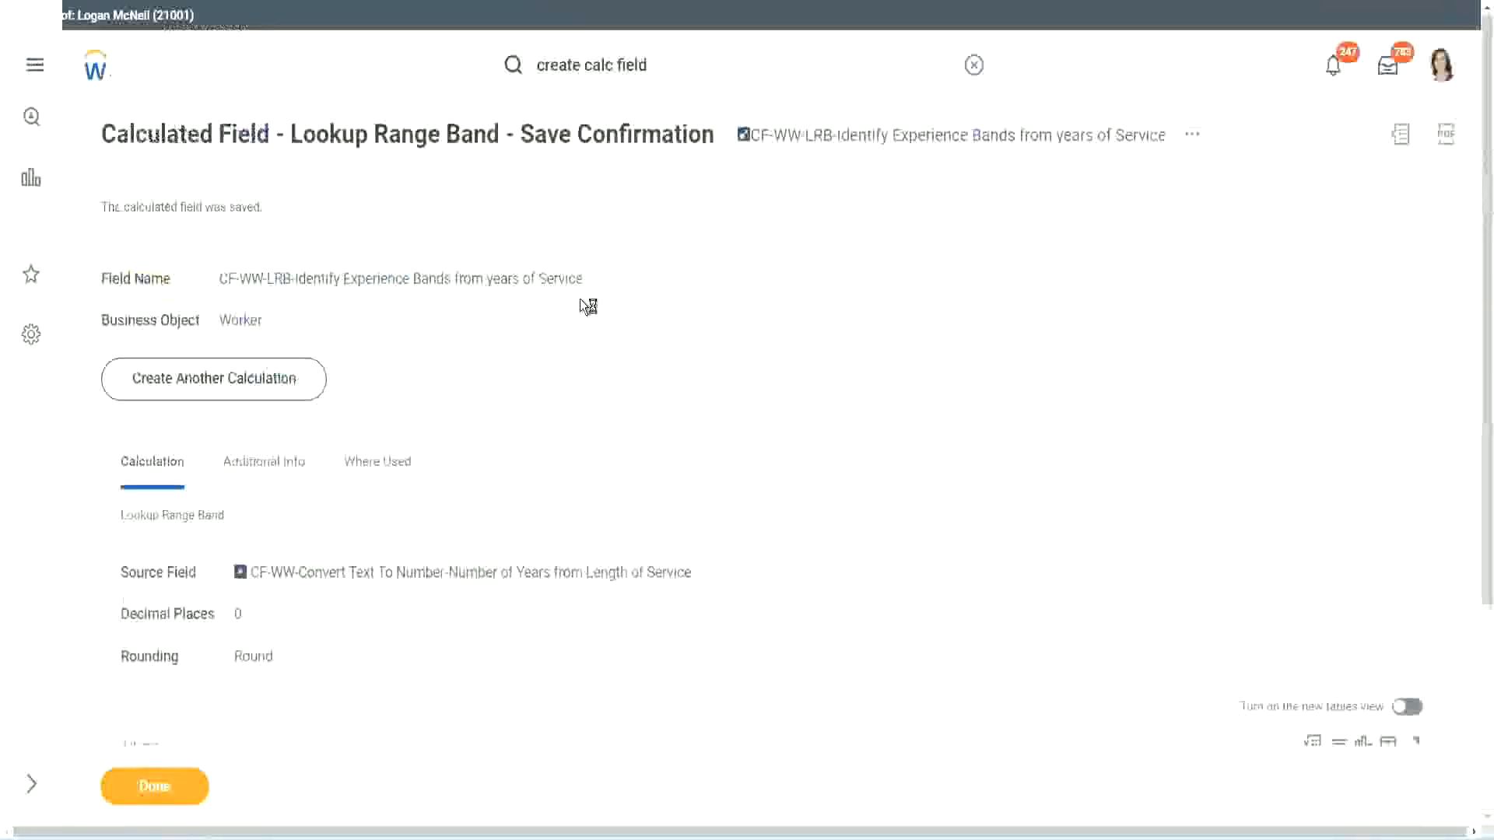
pyautogui.rightClick(876, 146)
pyautogui.click(925, 231)
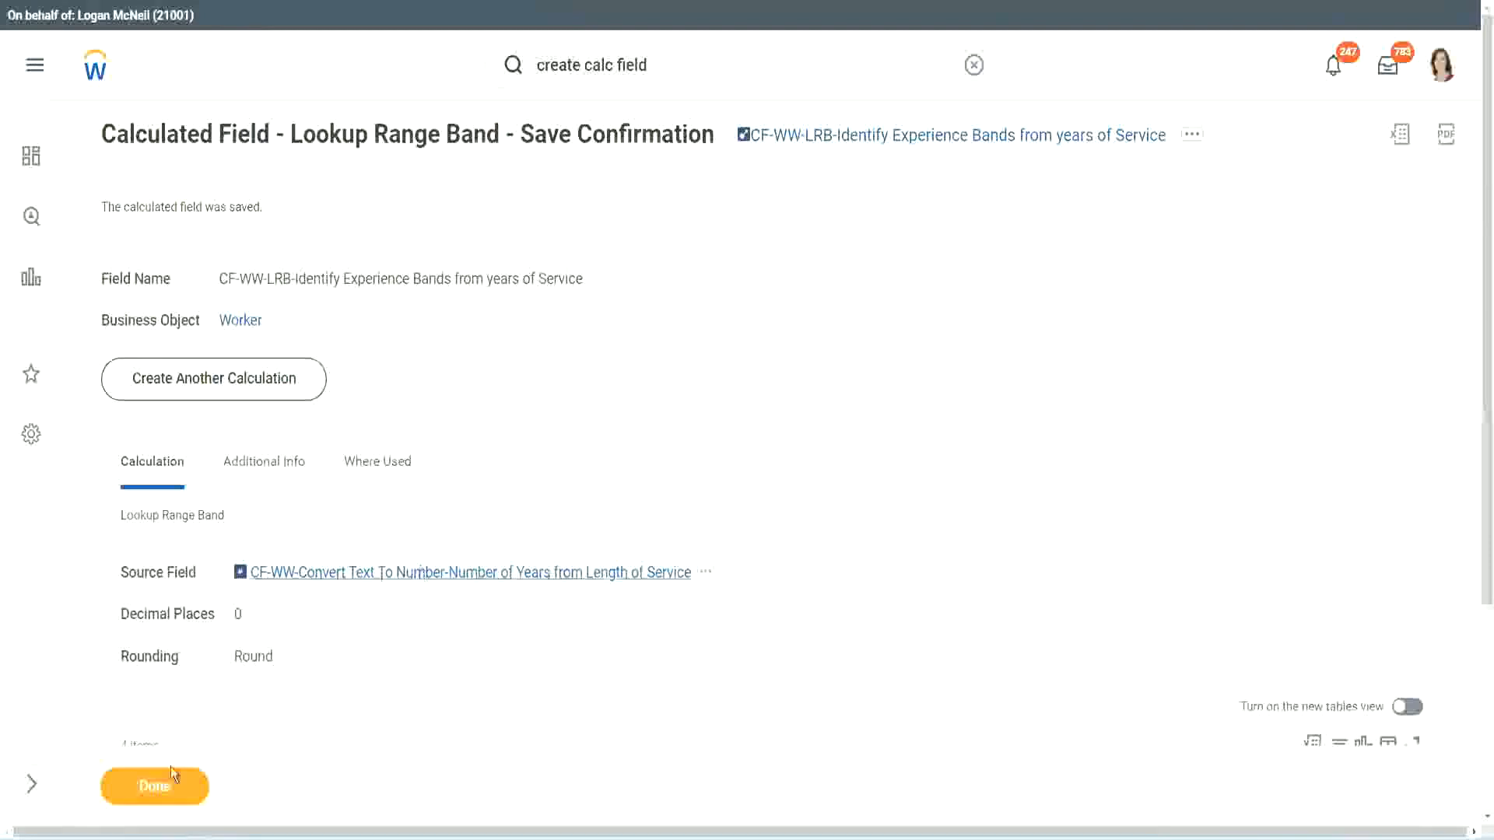
pyautogui.click(148, 790)
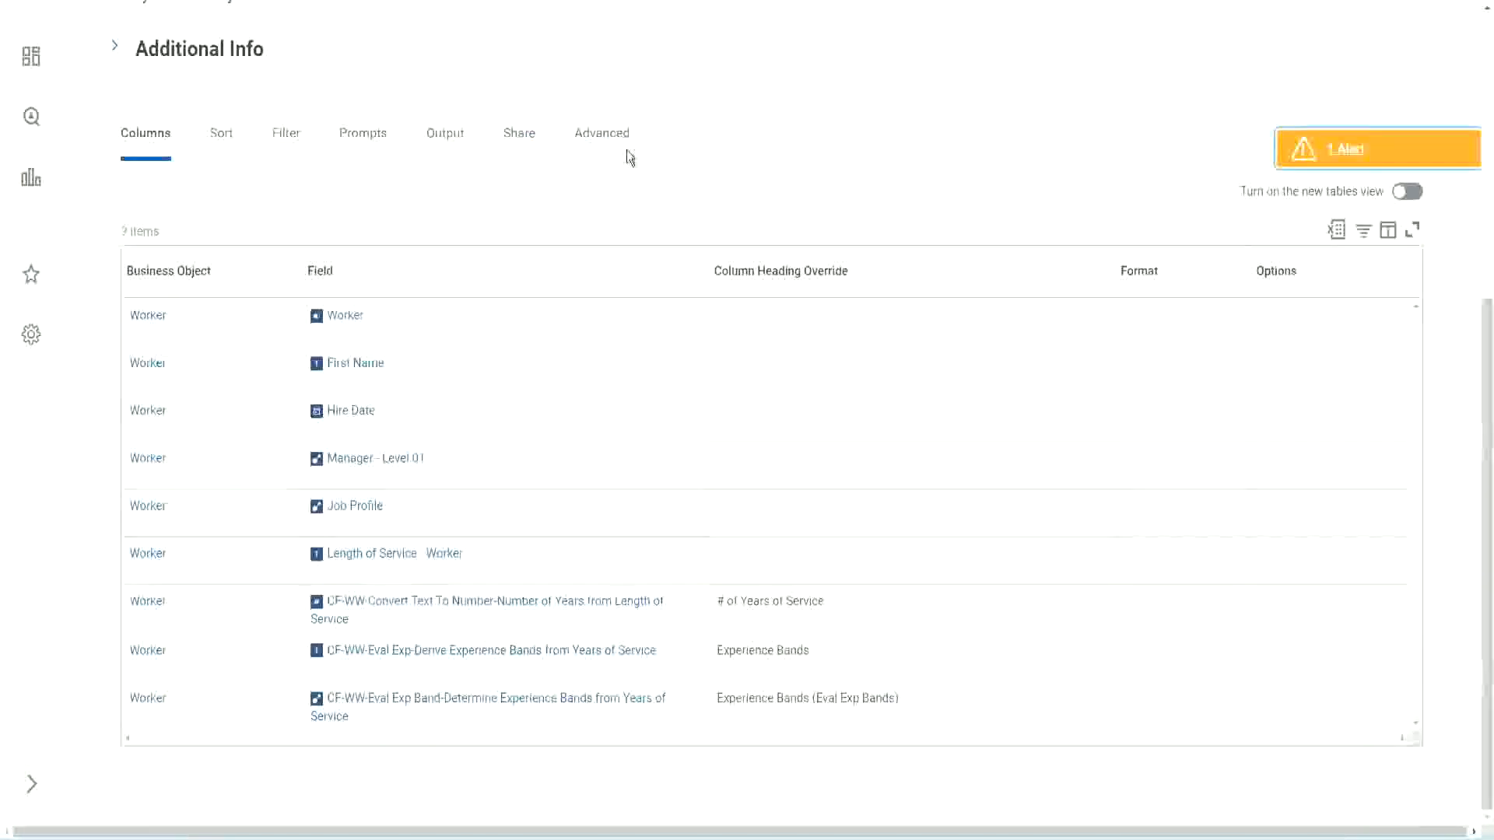
# Step: Open the custom report "WW Employee Details" for editing and go to its column definitions
pyautogui.scroll(6, 646, 203)
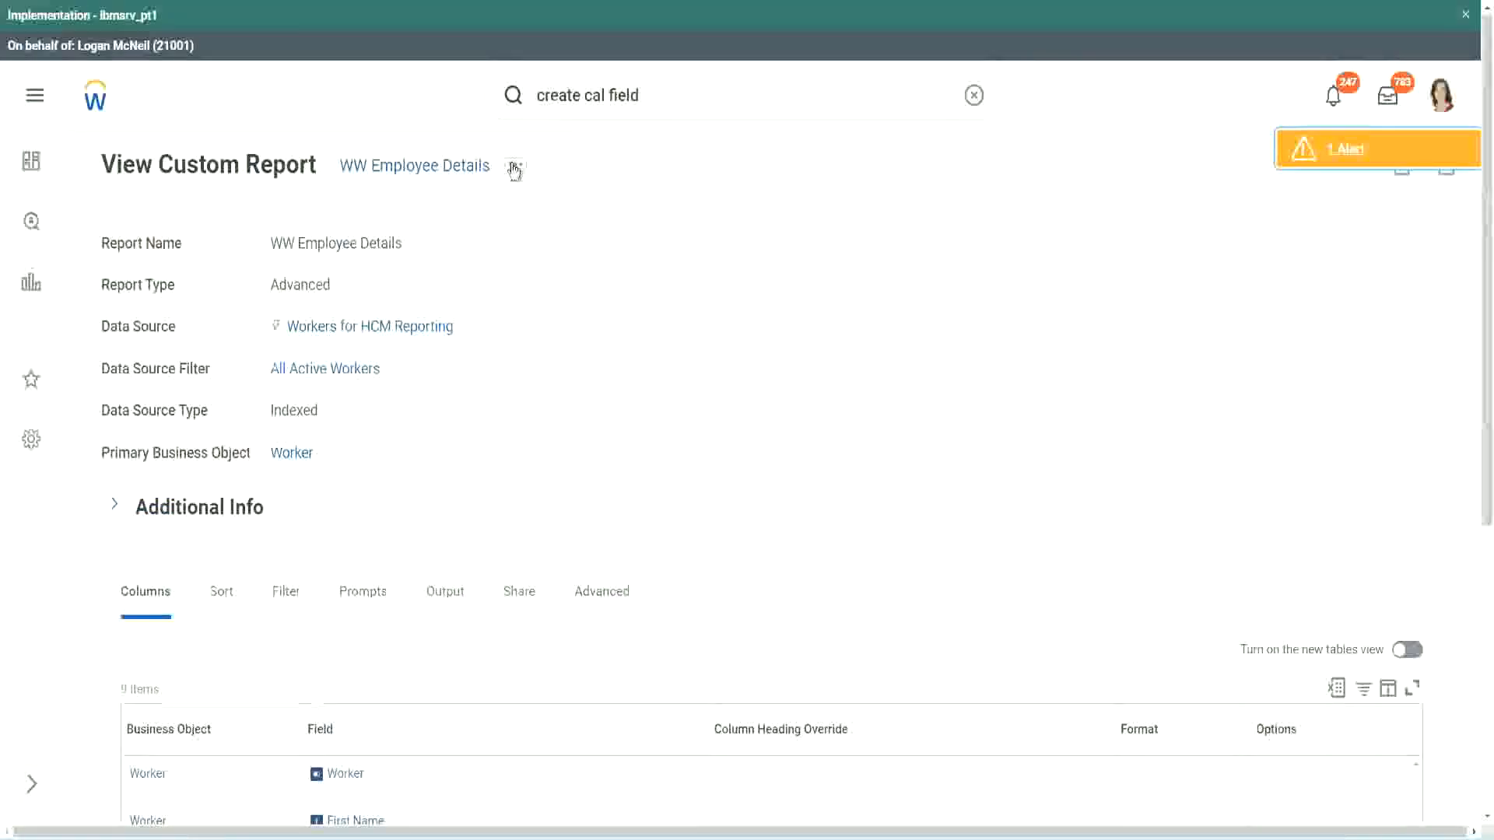
pyautogui.click(514, 168)
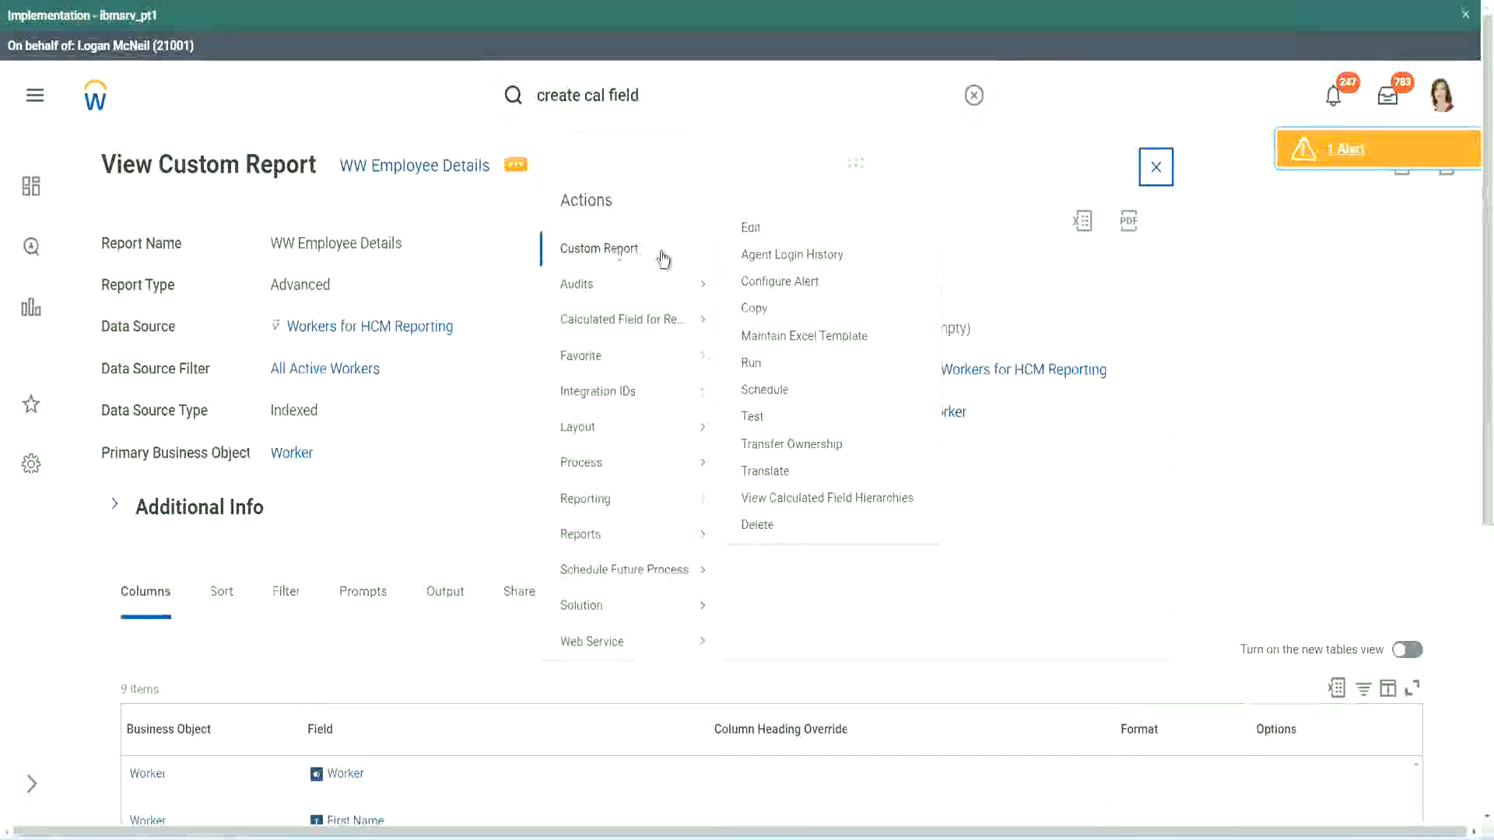
pyautogui.click(758, 231)
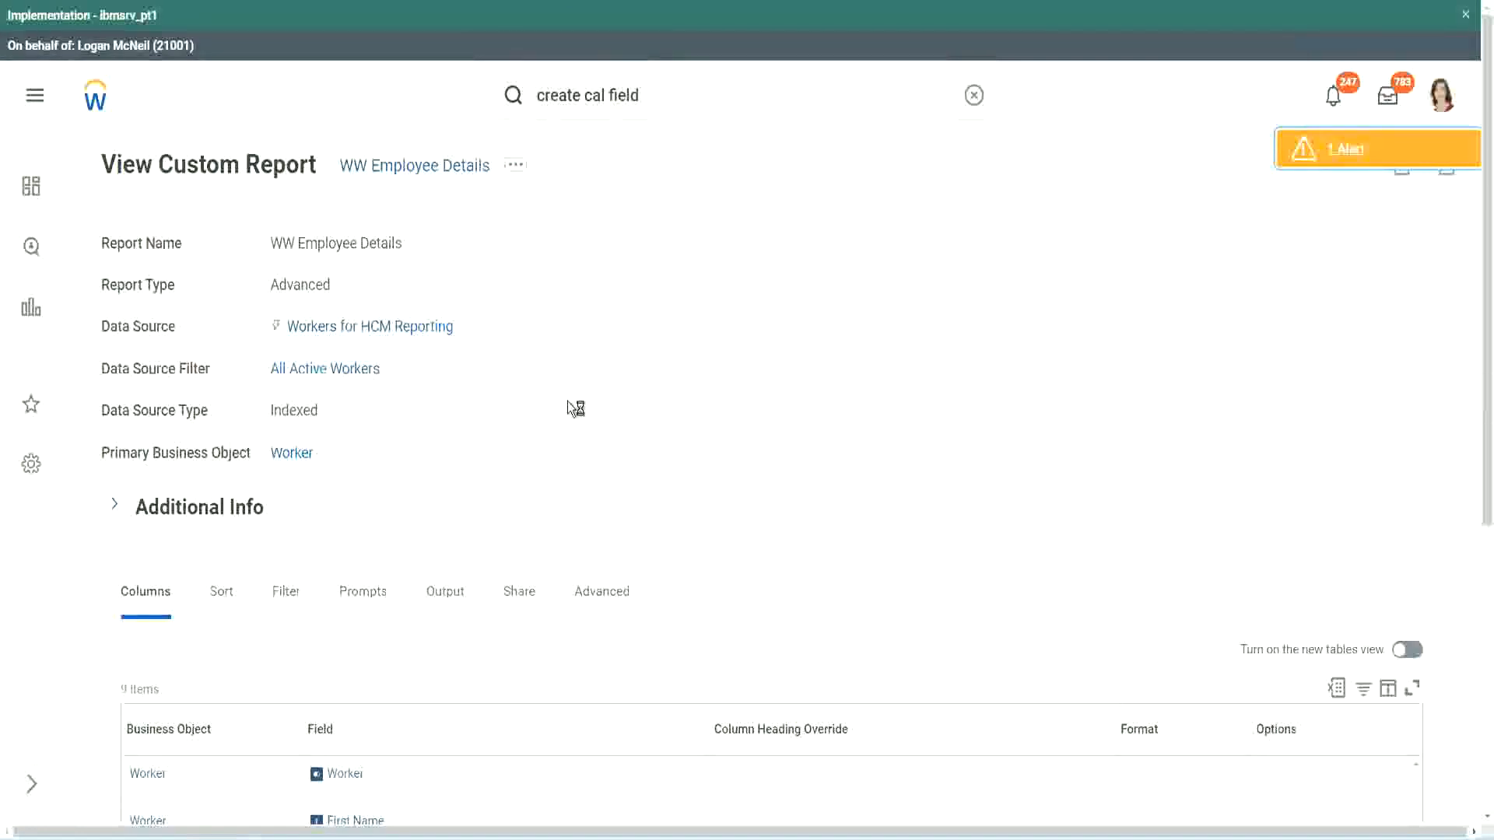
pyautogui.scroll(-5, 568, 403)
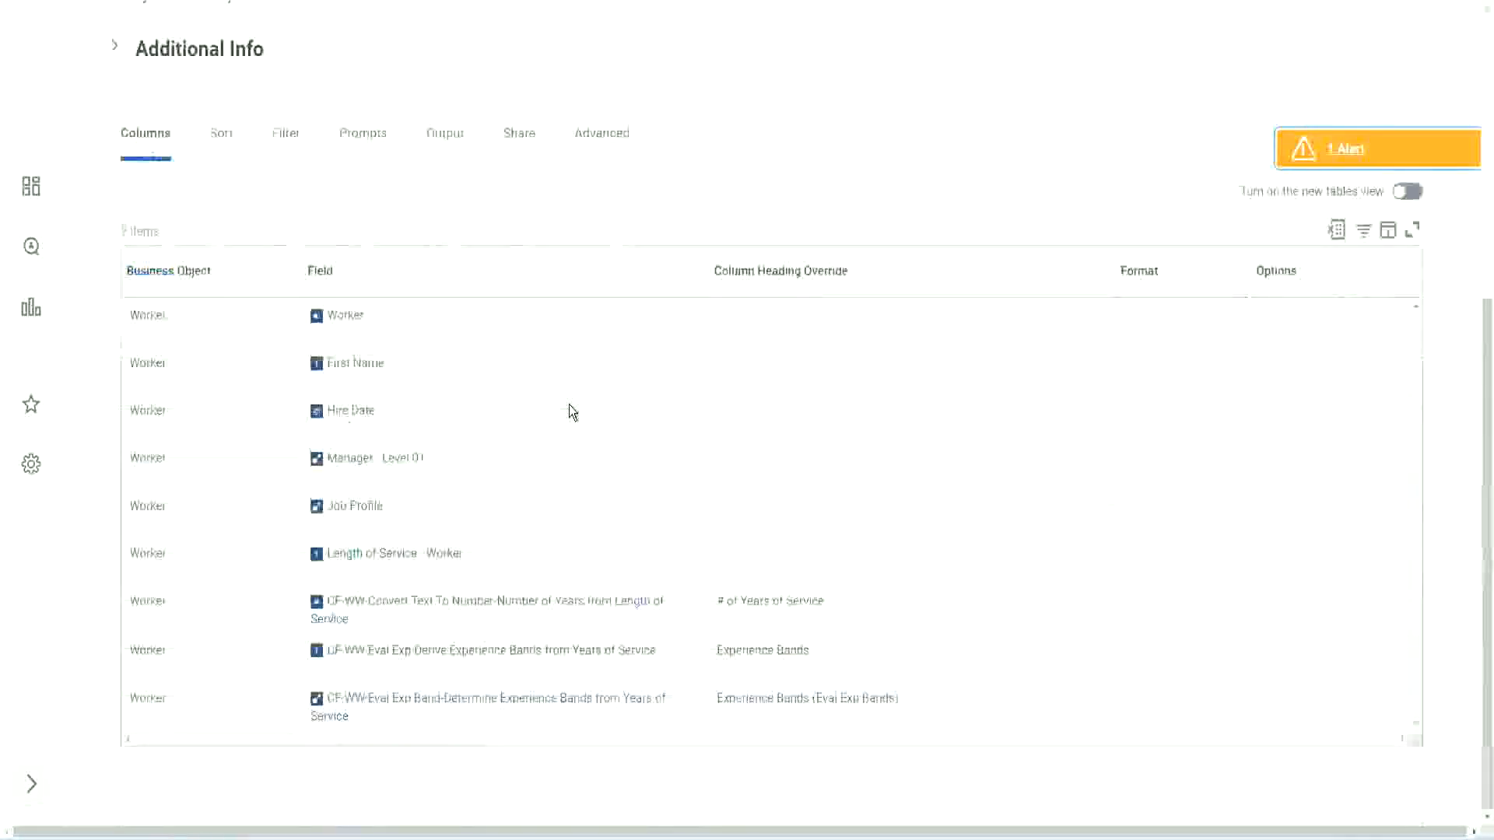
pyautogui.scroll(-8, 560, 433)
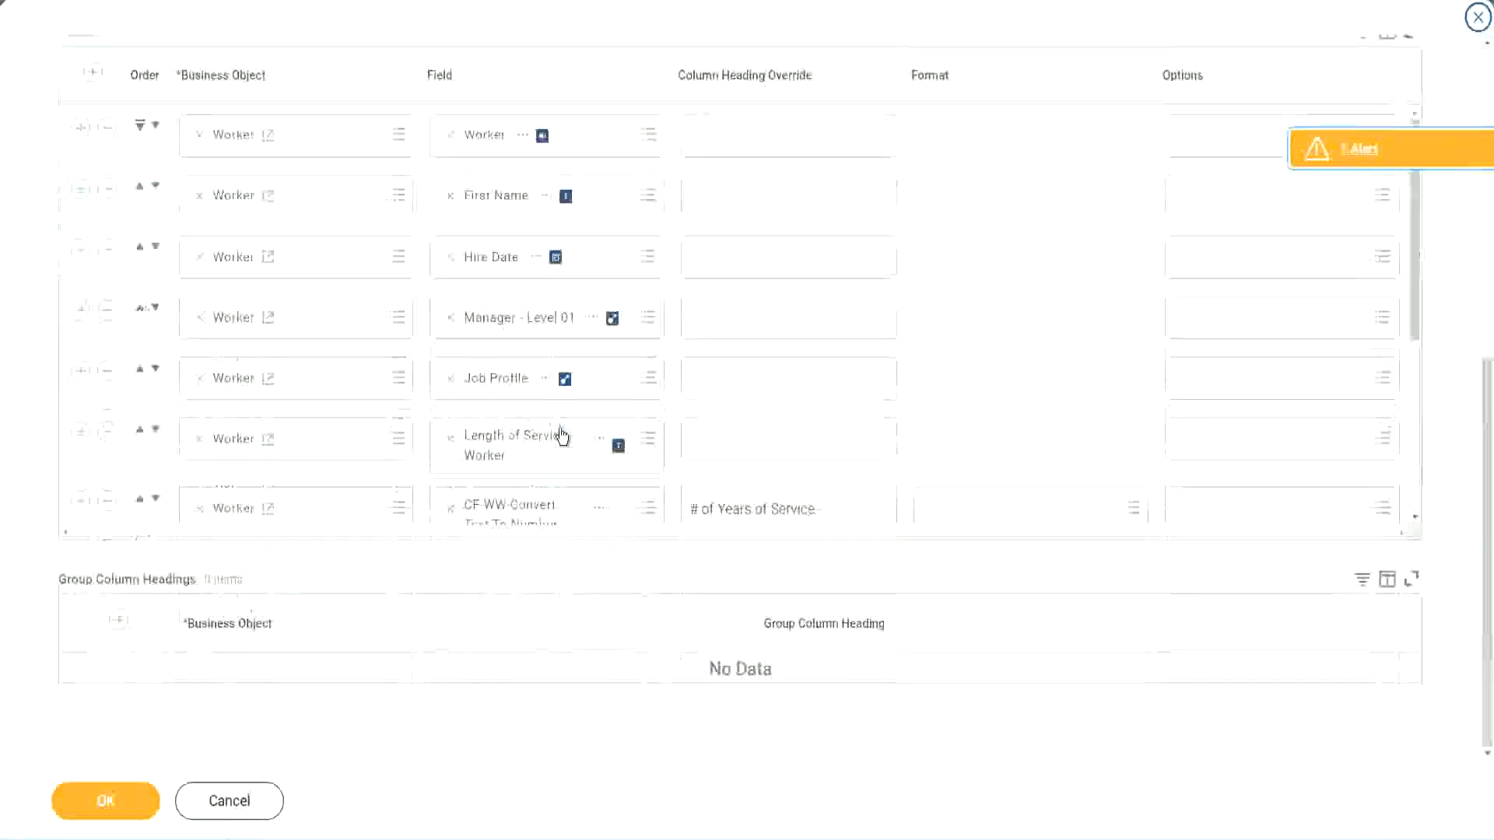
# Step: Add a Worker column after the last report column, using the field "CF-WW-LRB-Identify Experience Bands from years of Service"
pyautogui.scroll(-4, 190, 520)
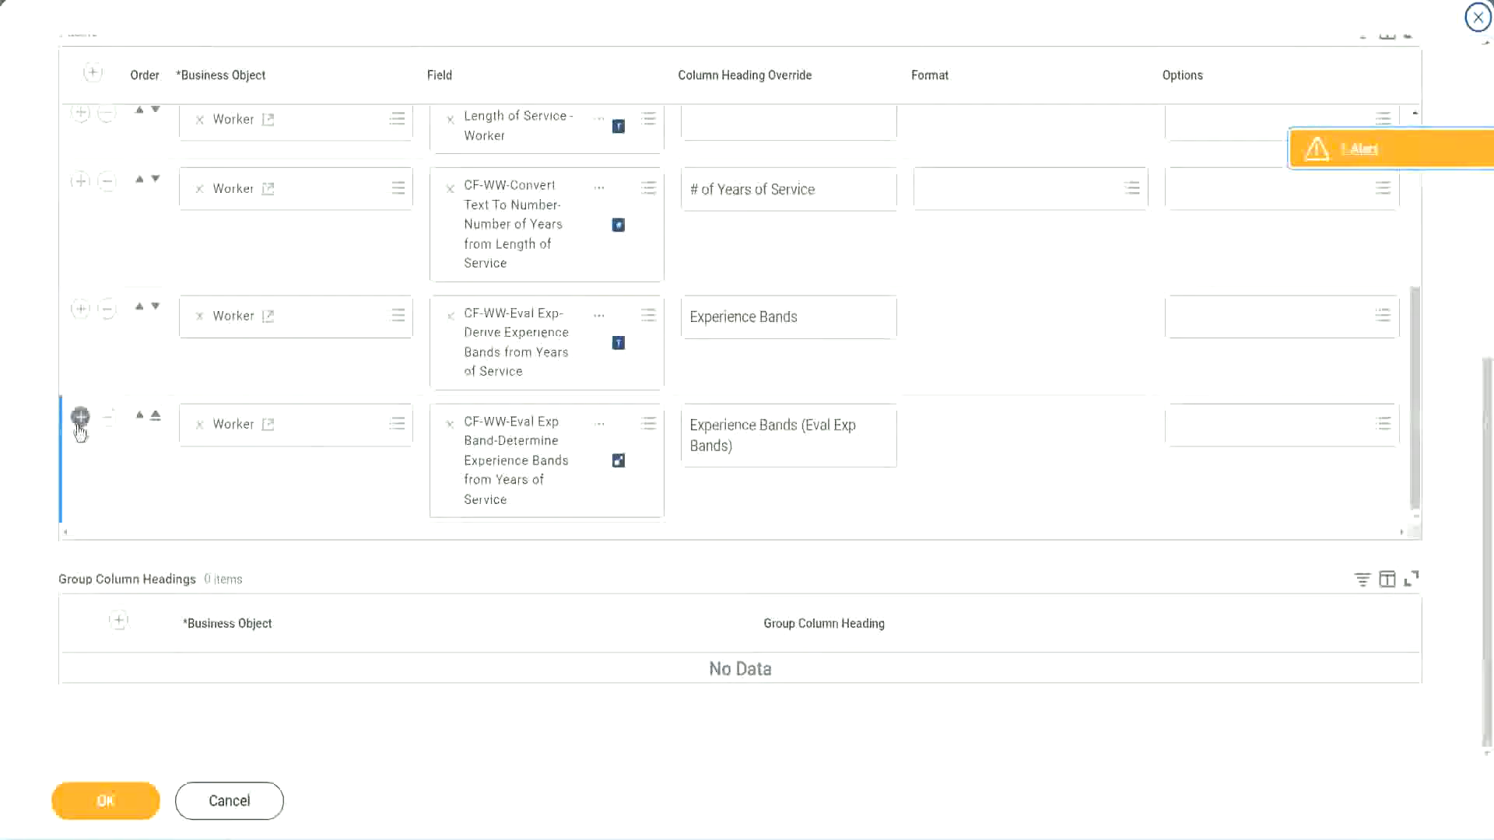
pyautogui.click(79, 424)
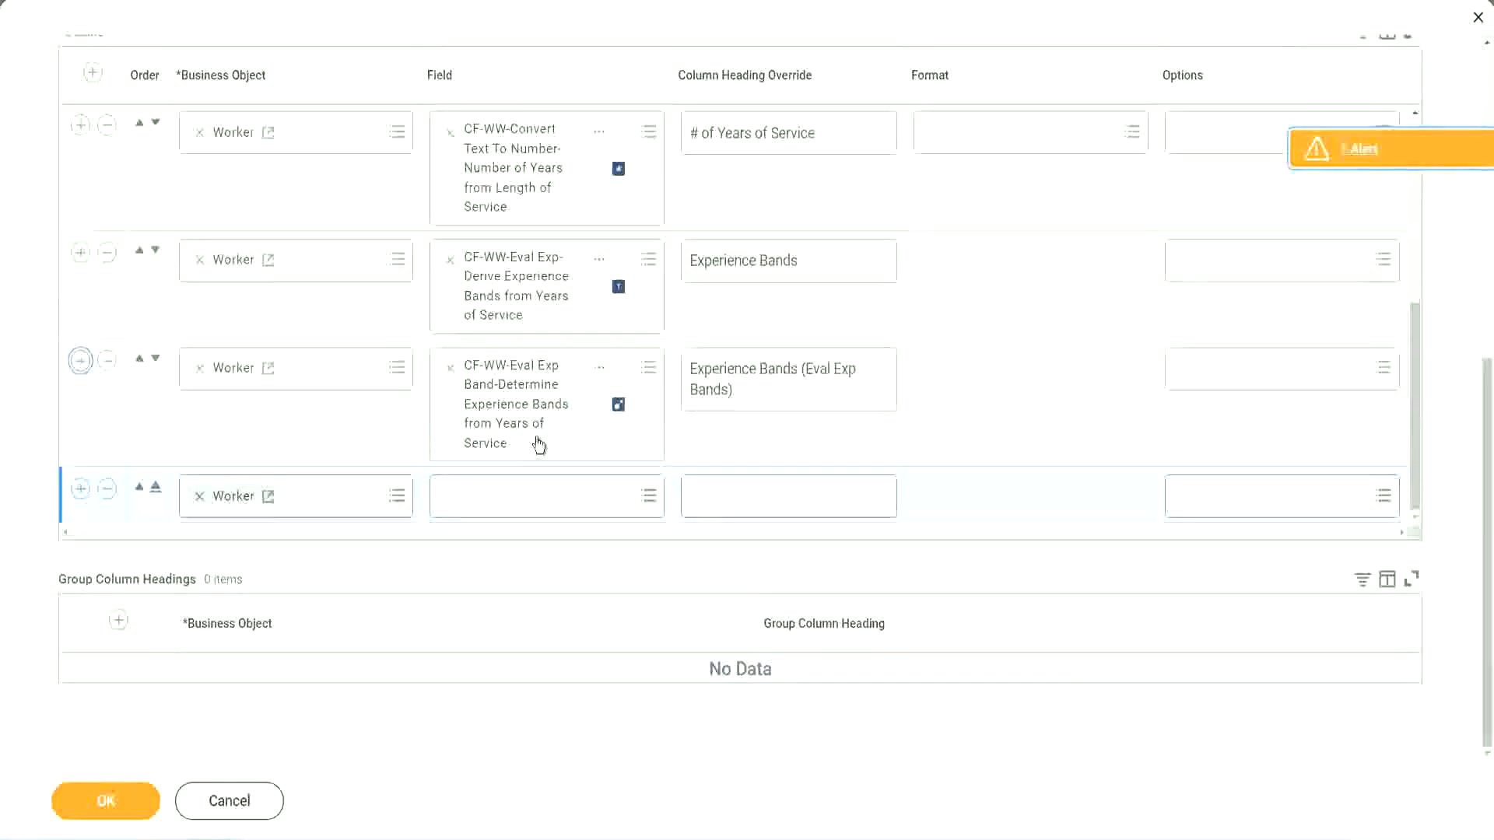
pyautogui.click(506, 496)
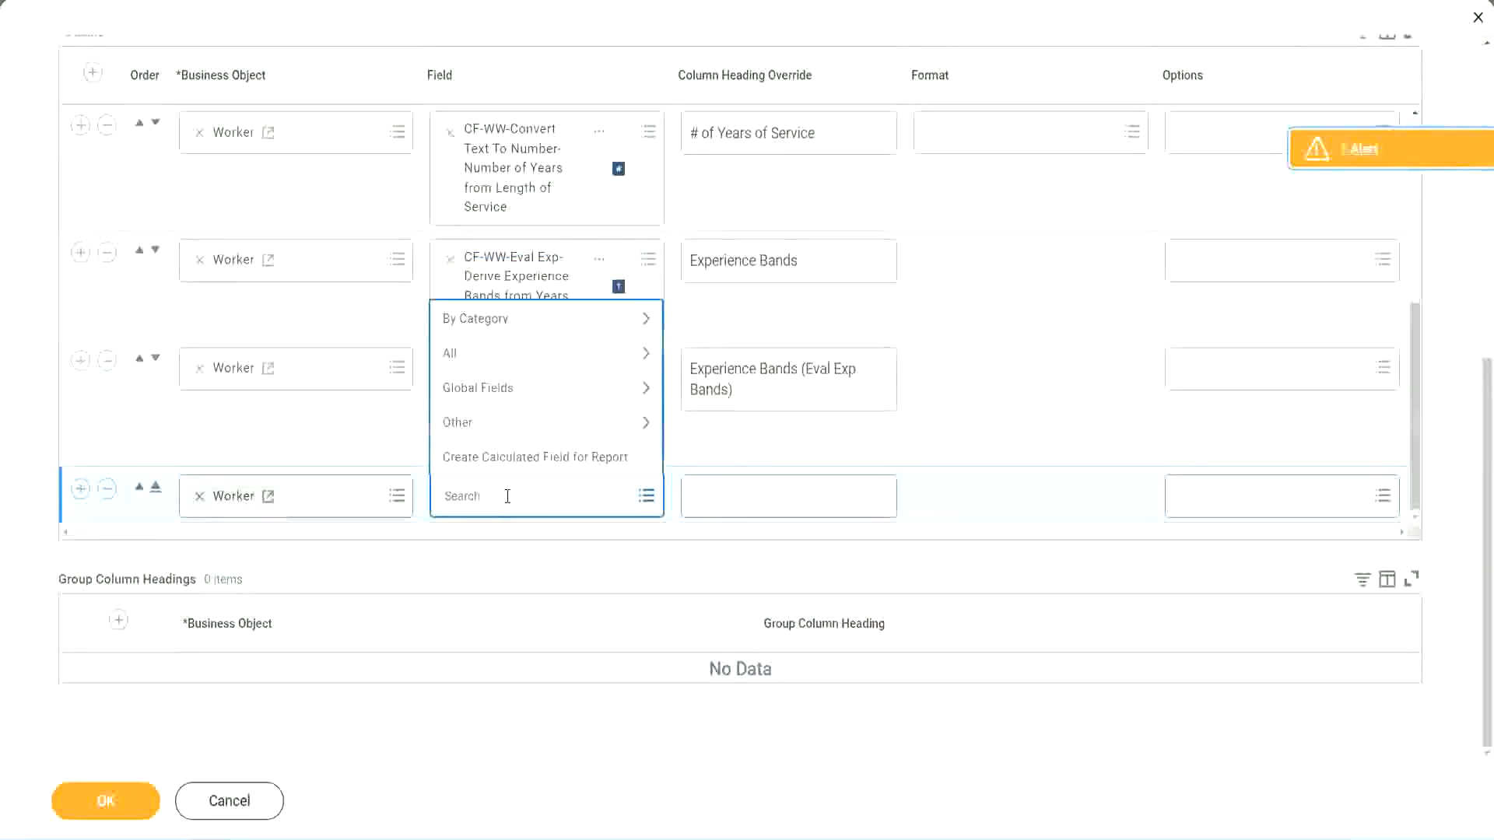
pyautogui.write('Experience Bands from years of Service')
pyautogui.press('Return')
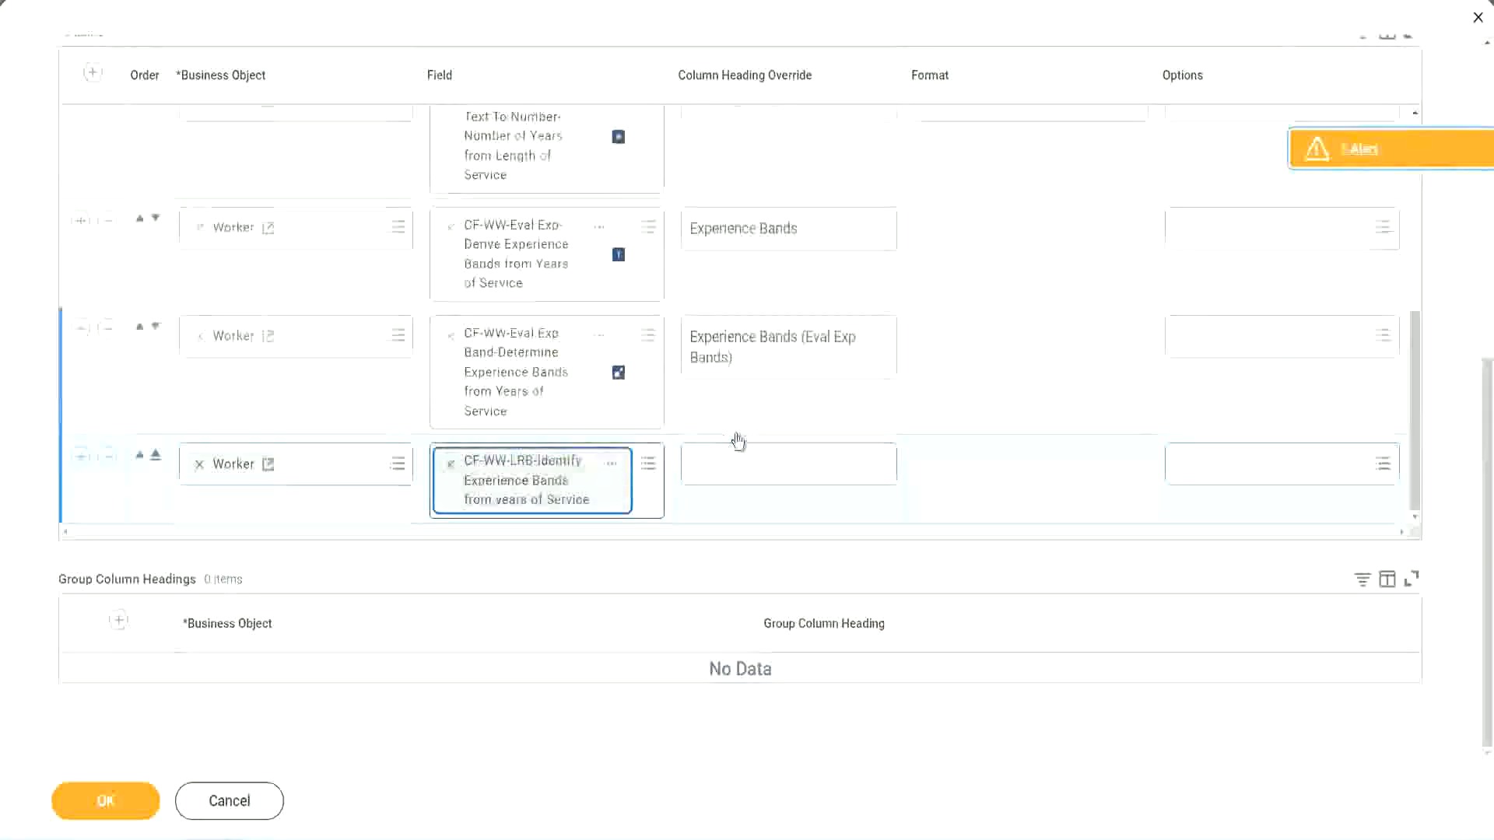
# Step: Set the new column's heading override to "Experience Bands (LRB)"
pyautogui.click(745, 455)
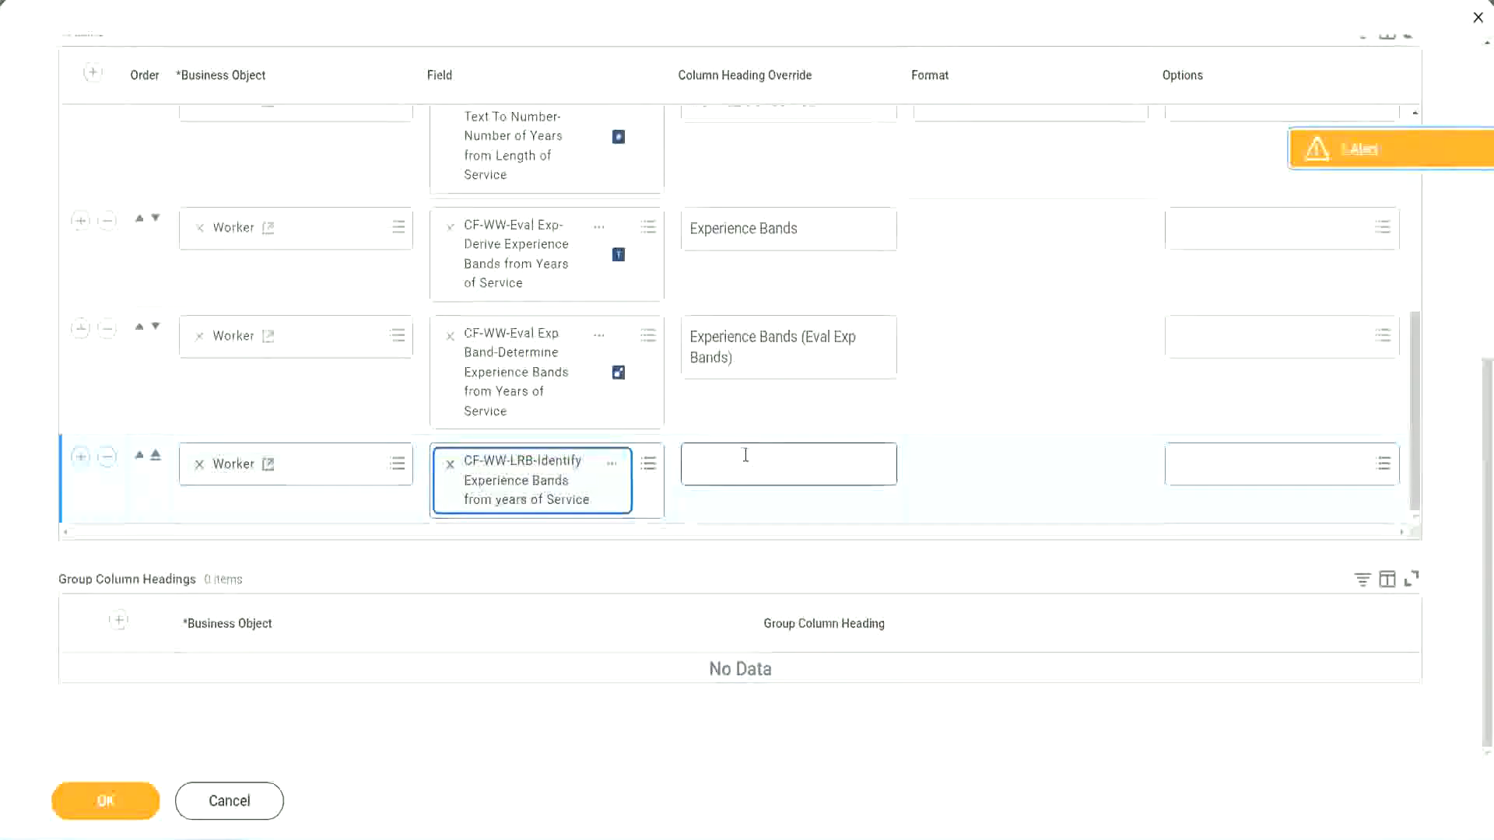
pyautogui.write('Ex')
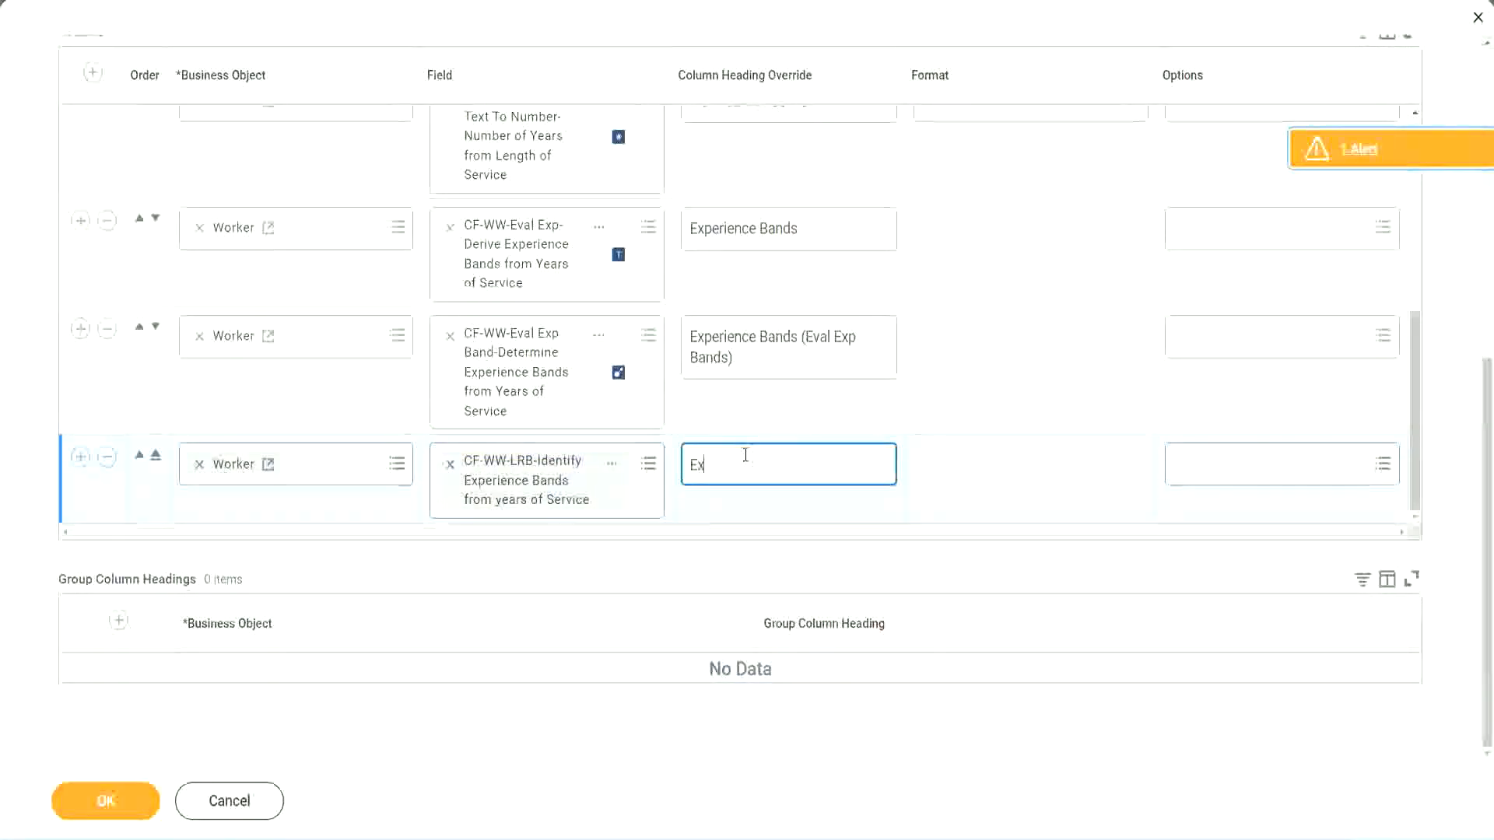
pyautogui.write('pernerc')
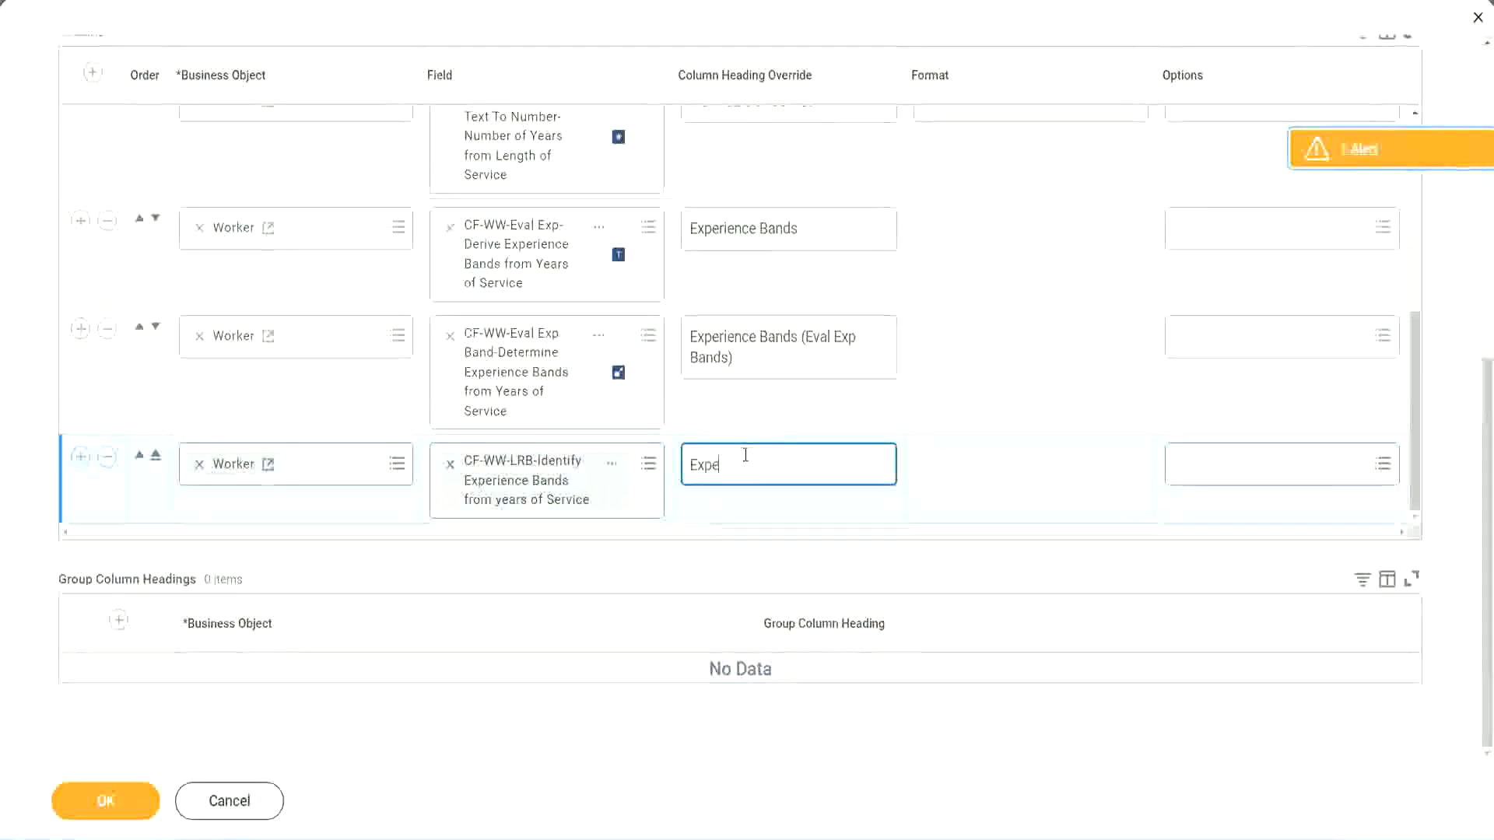
pyautogui.press('BackSpace')
pyautogui.press('BackSpace')
pyautogui.press('BackSpace')
pyautogui.press('BackSpace')
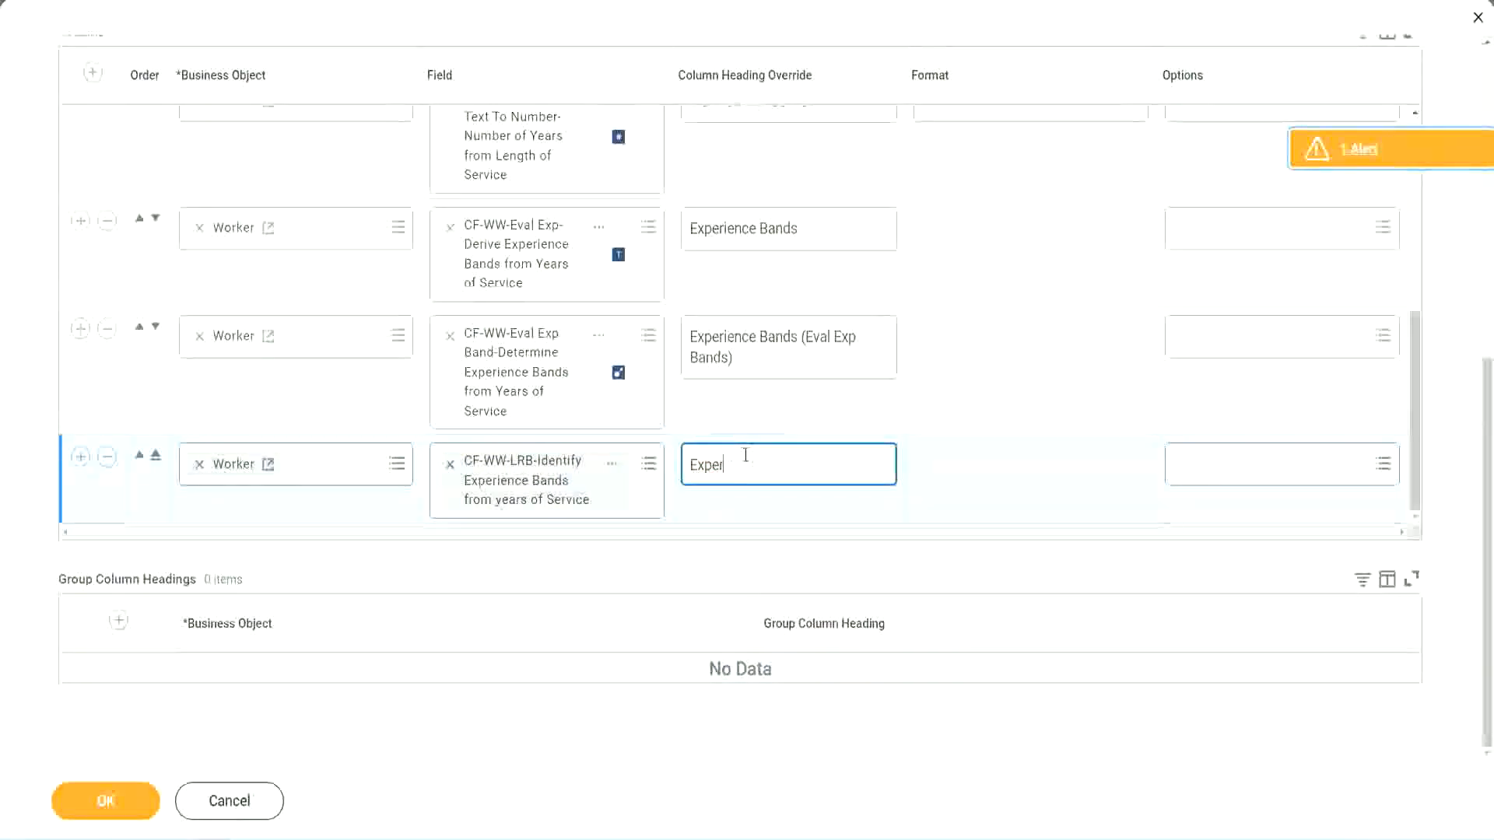
pyautogui.write('ience Bands (LRB)')
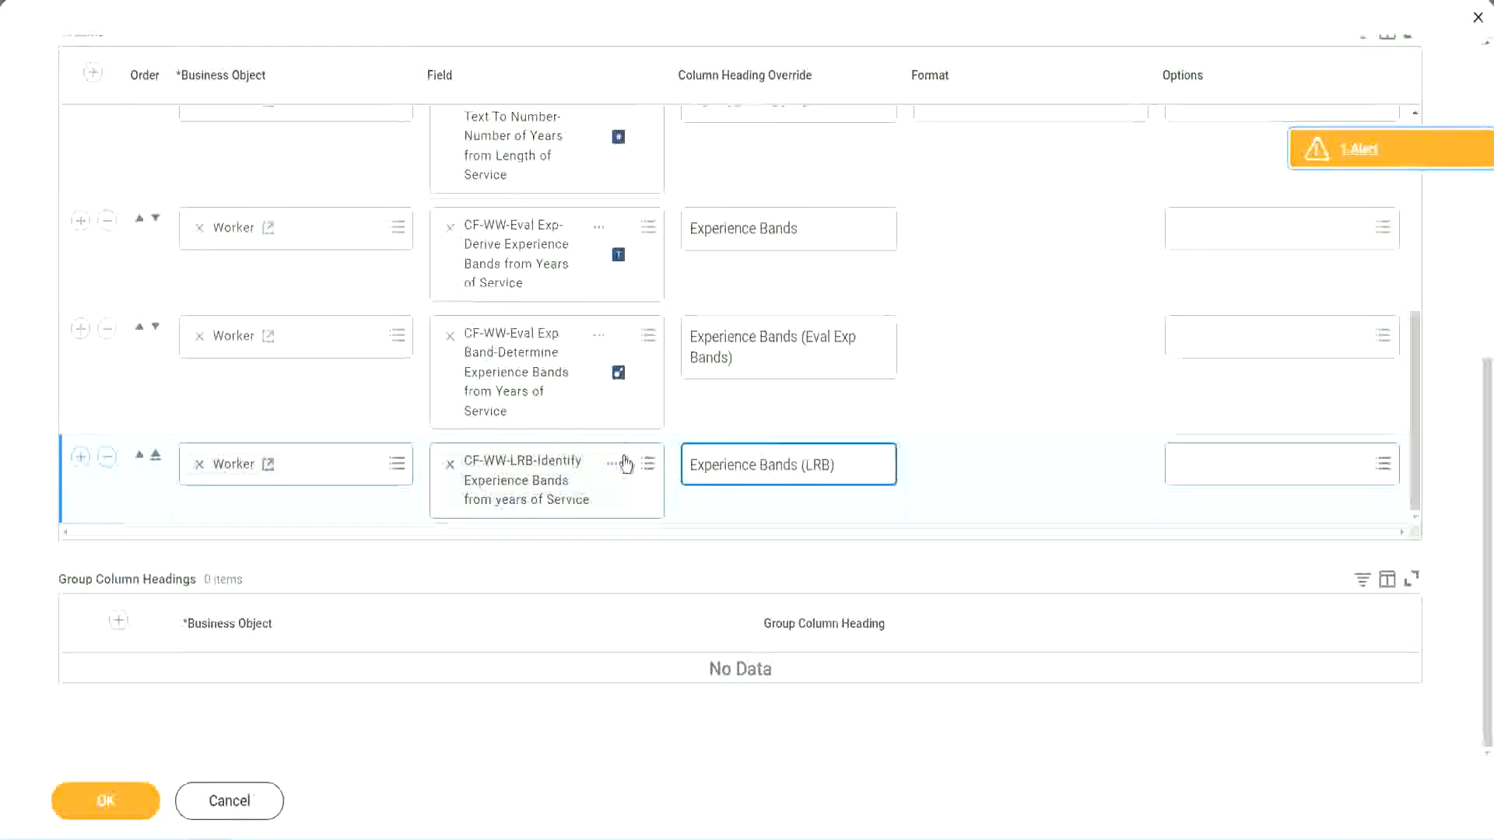
# Step: Save the report definition and run WW Employee Details with the worker type prompts left empty
pyautogui.click(106, 801)
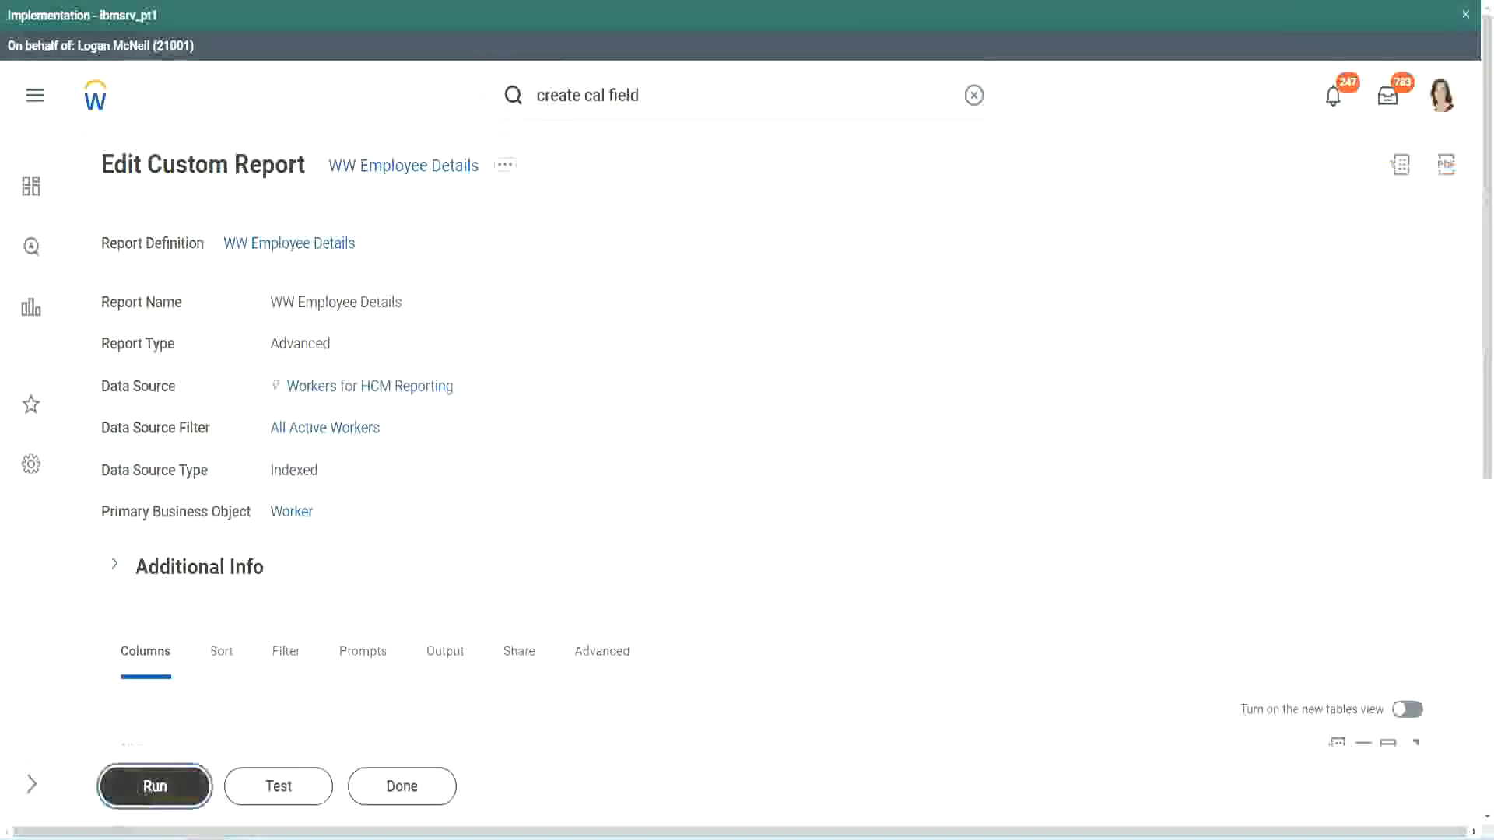
pyautogui.click(155, 785)
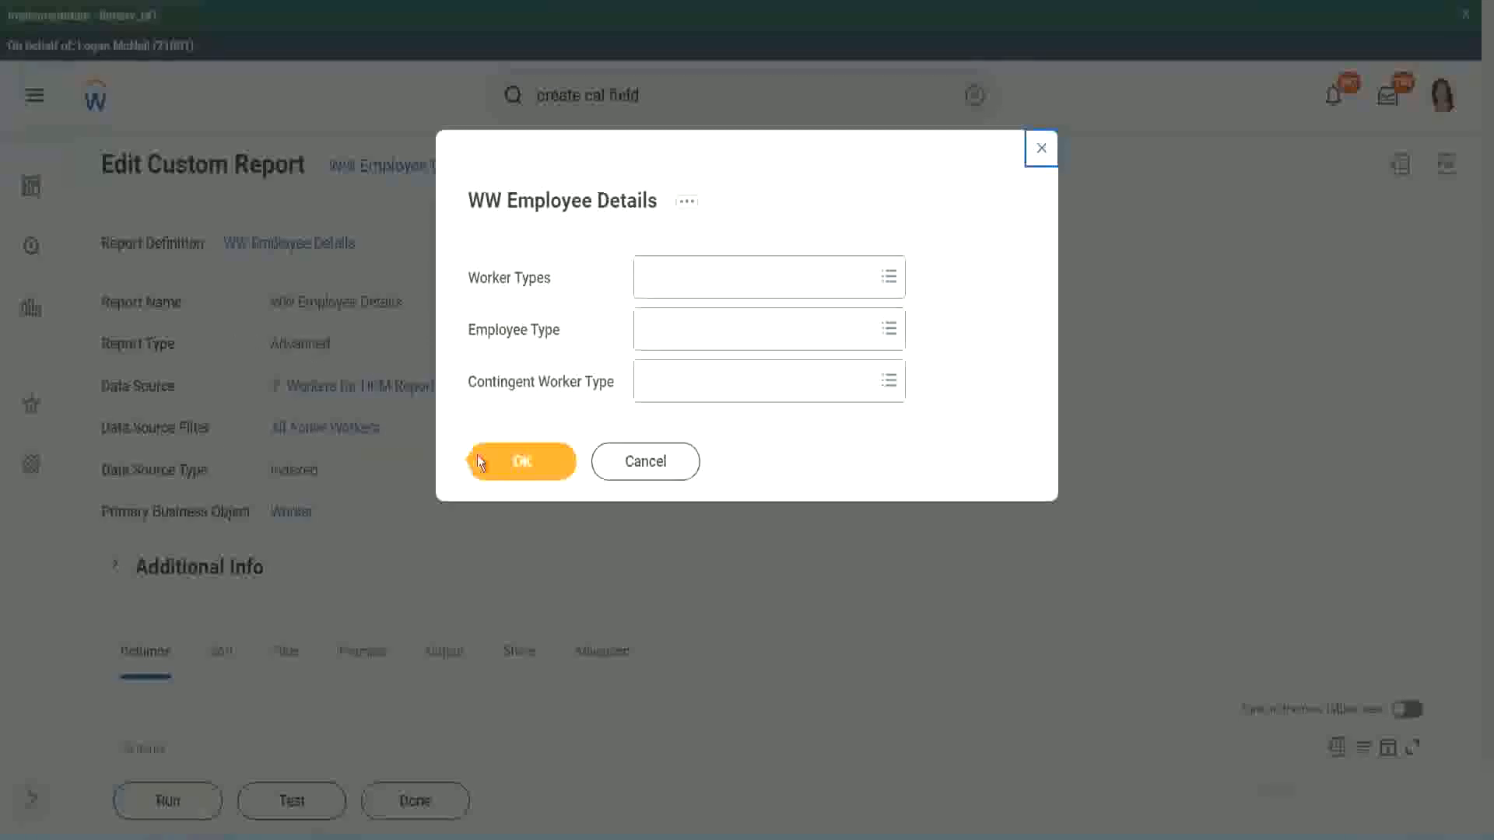
pyautogui.click(530, 465)
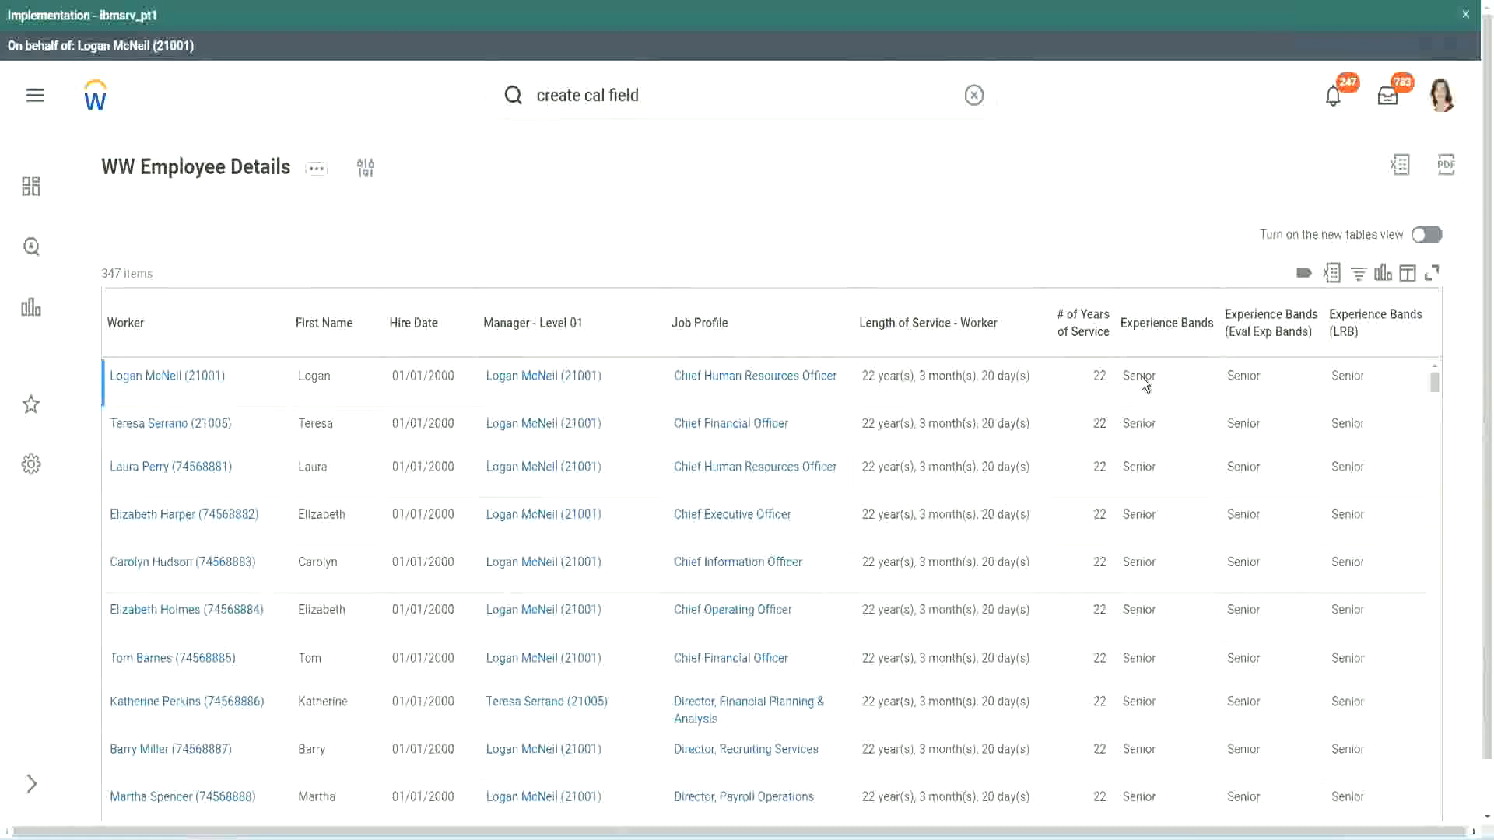
# Step: Compare the Experience Bands, Experience Bands (Eval Exp Bands) and Experience Bands (LRB) columns across the workers in the report output
pyautogui.doubleClick(1142, 376)
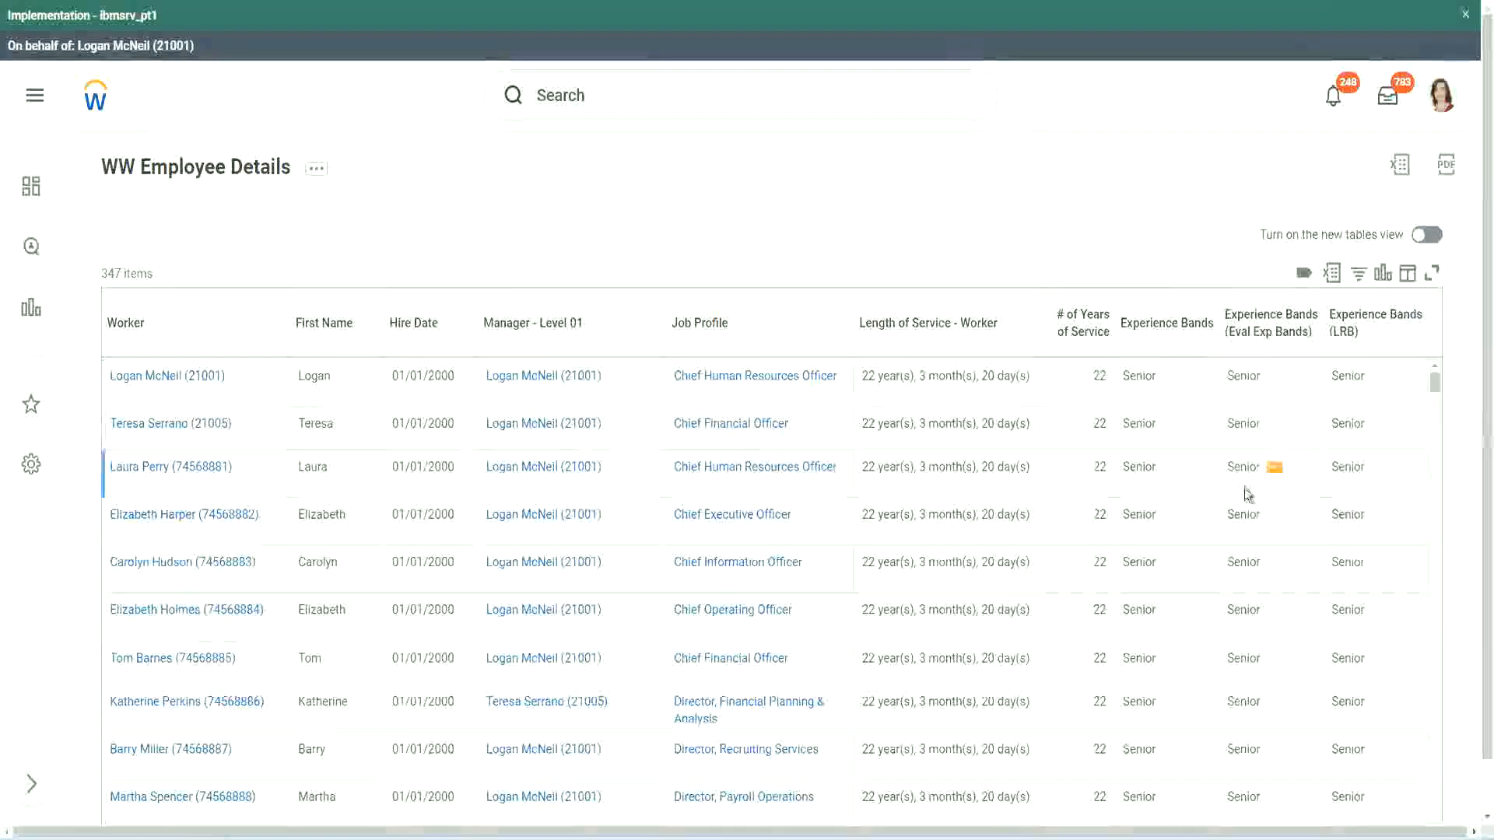
pyautogui.scroll(-10, 1243, 488)
pyautogui.scroll(-3, 1237, 531)
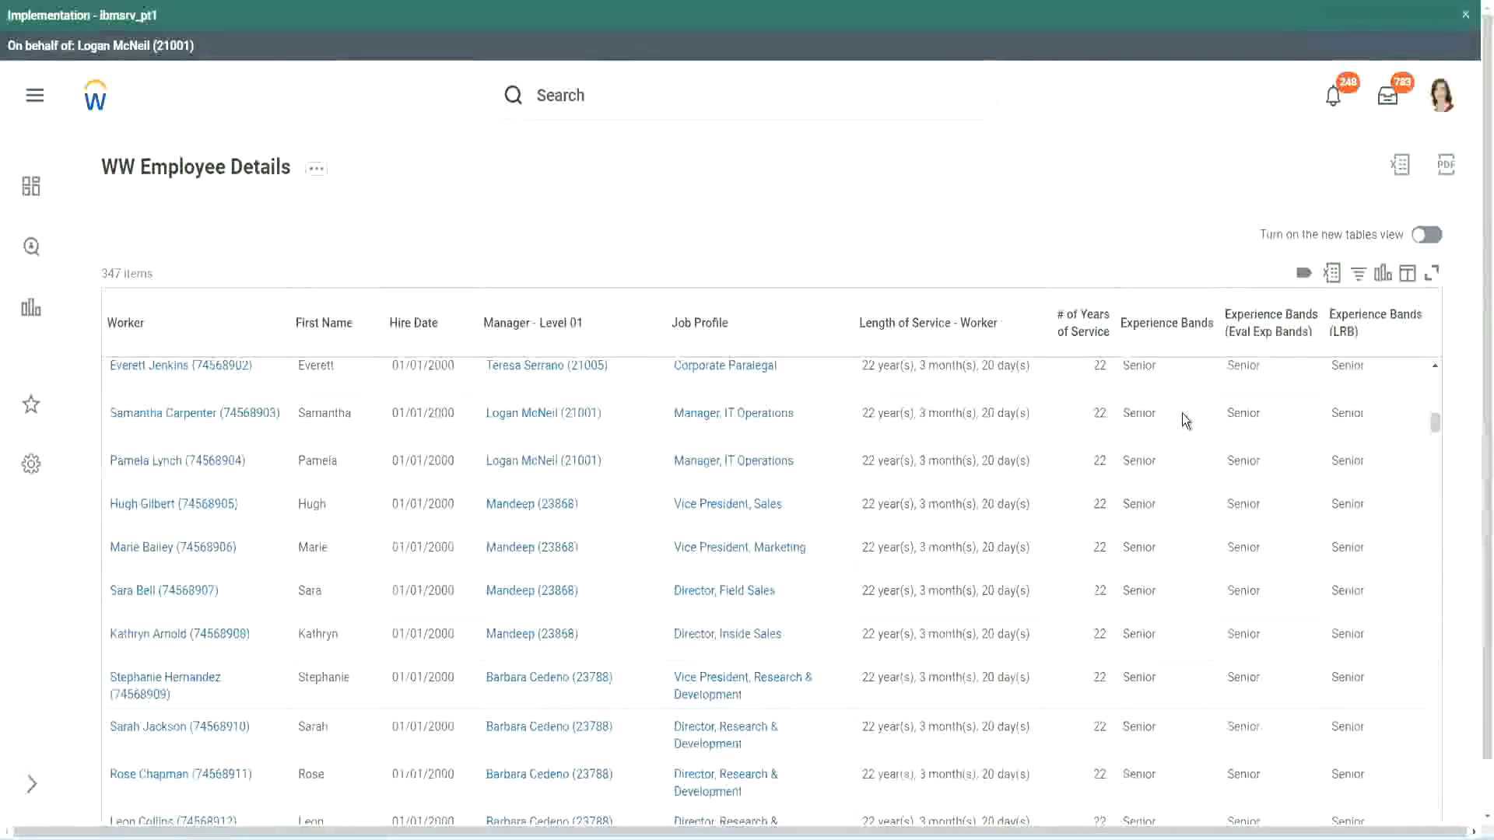
pyautogui.scroll(-3, 1164, 634)
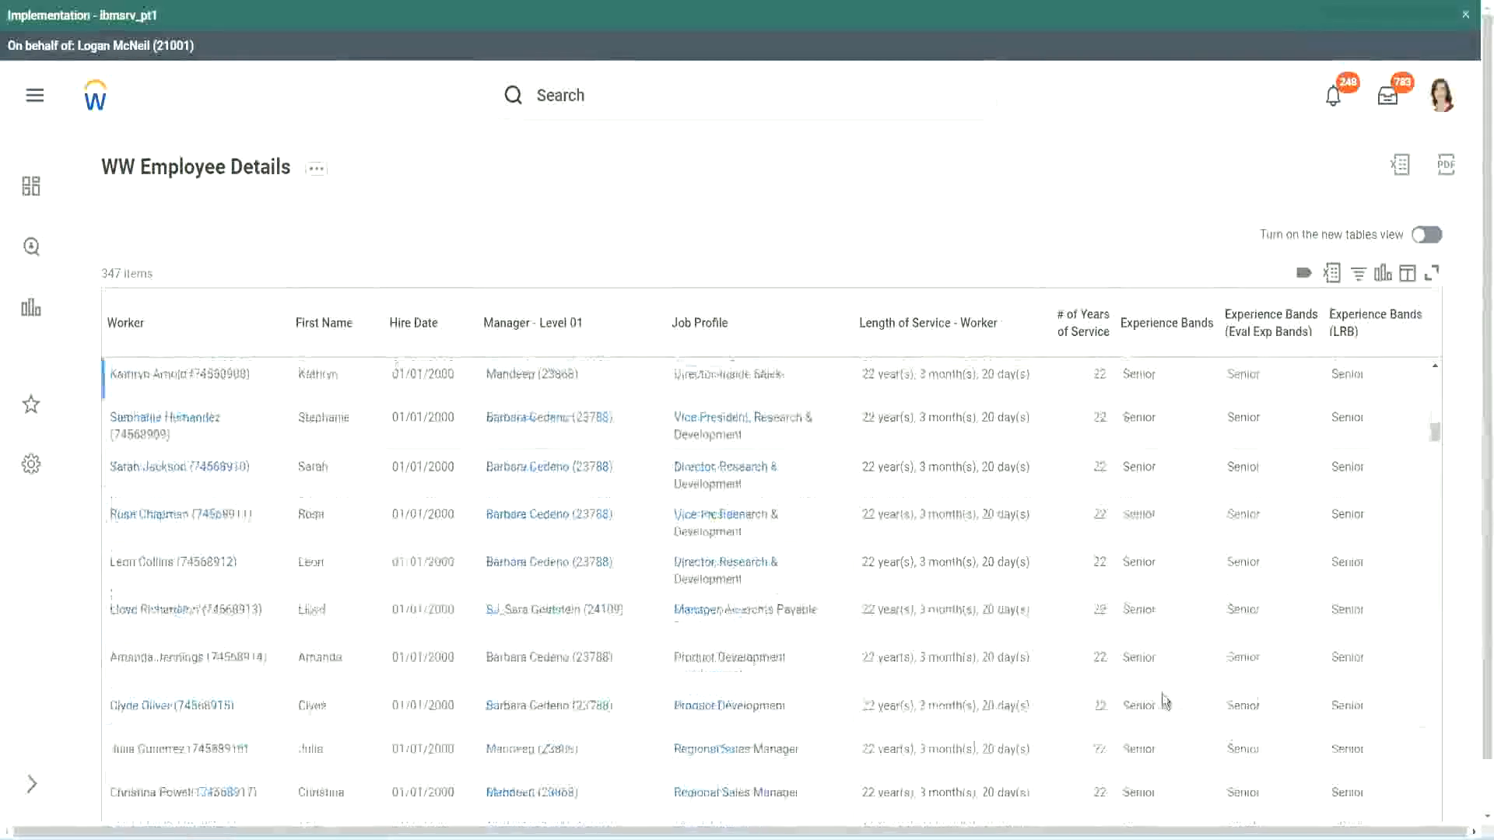
pyautogui.scroll(-1, 1168, 552)
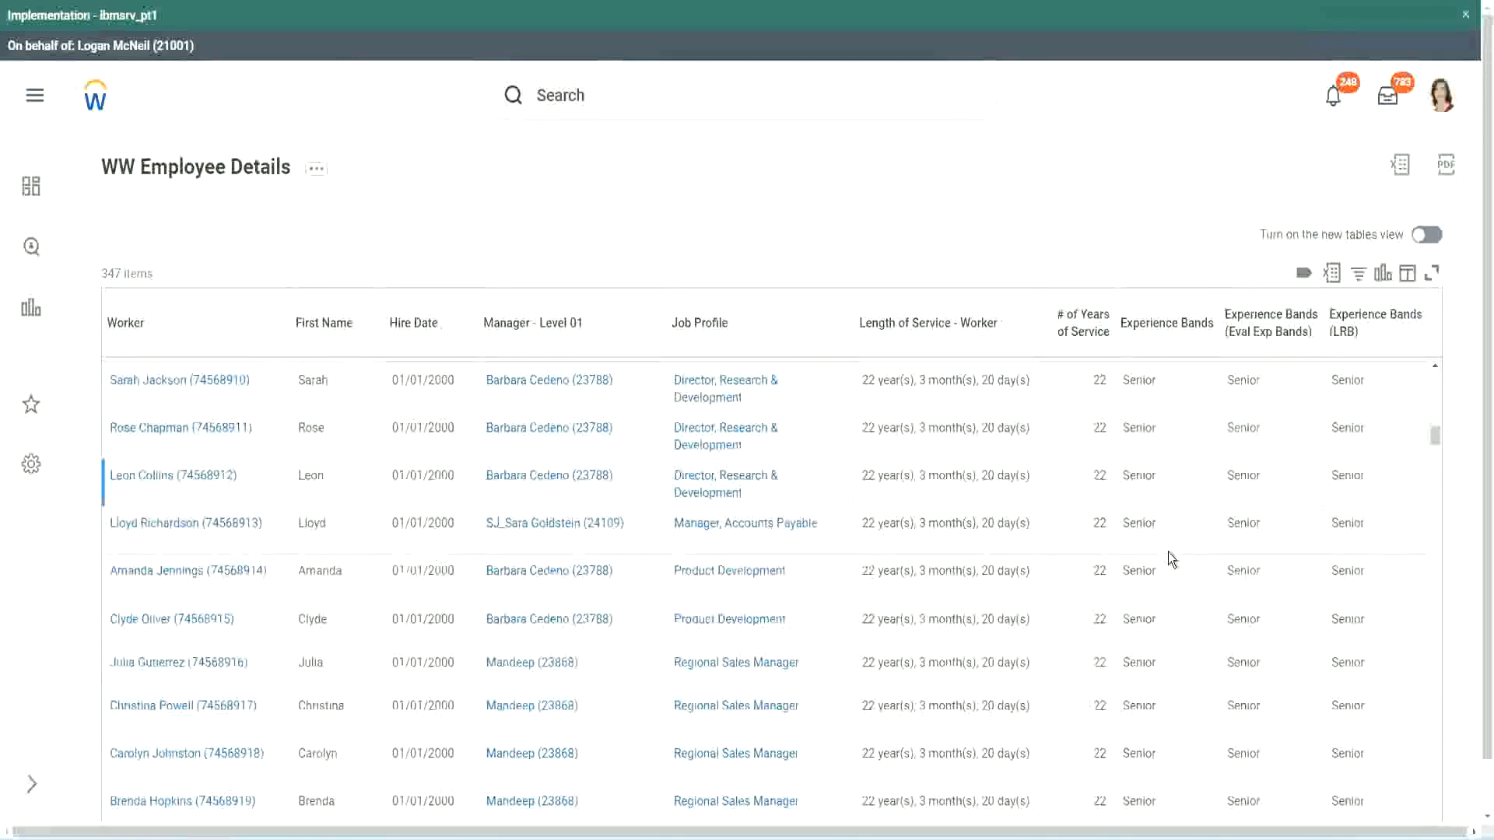